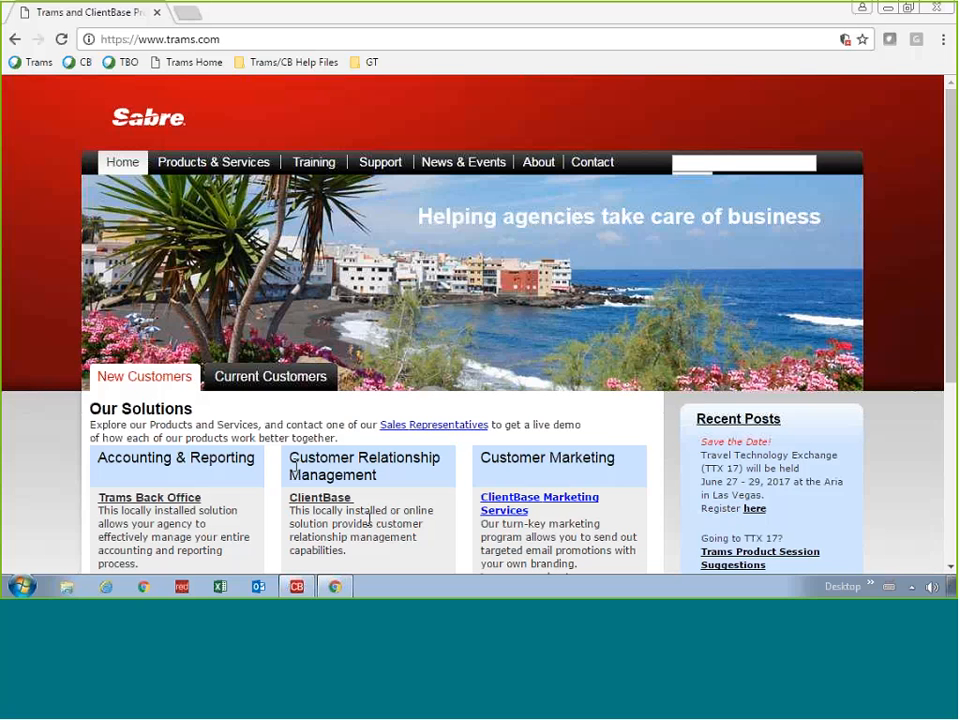
Step: Follow Customer Relationship Management to the ClientBase Windows page and jump to Documentation
drag(291, 460, 378, 474)
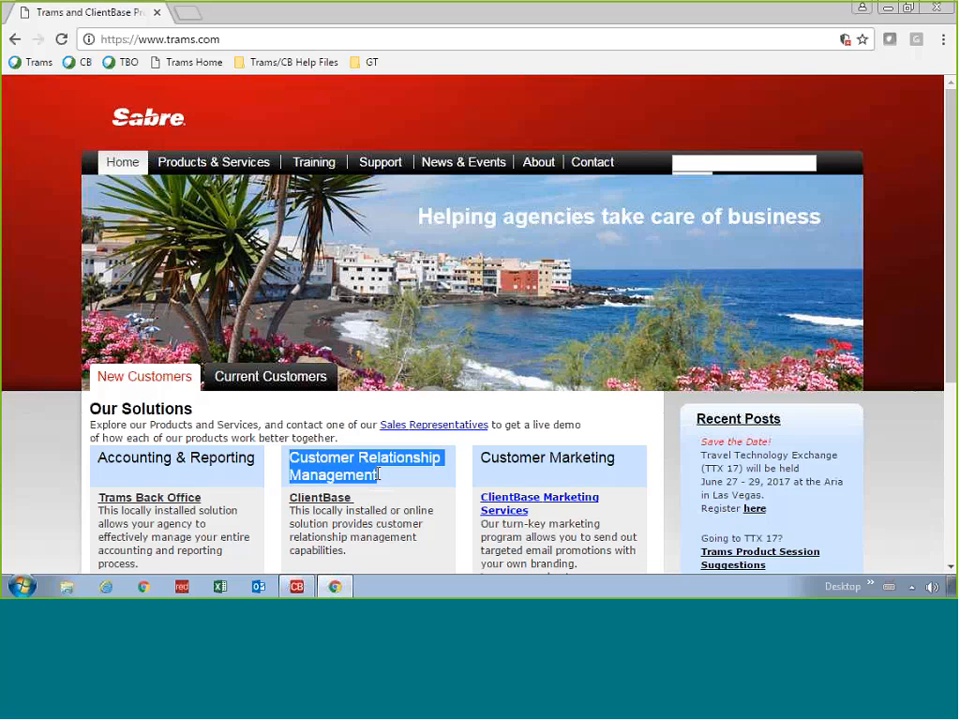
click(325, 500)
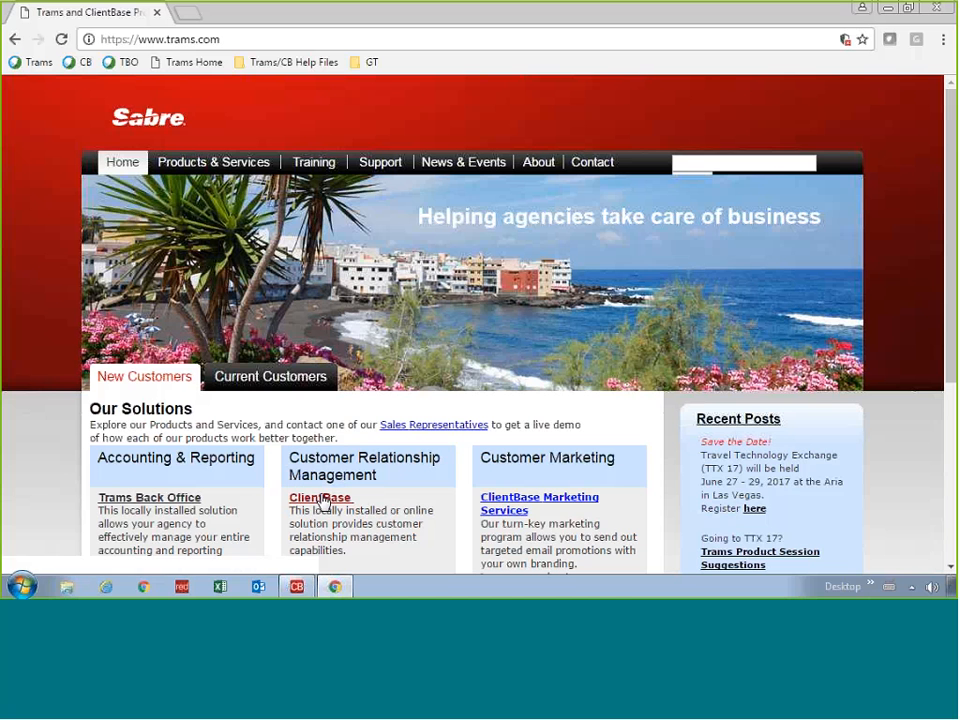
click(320, 499)
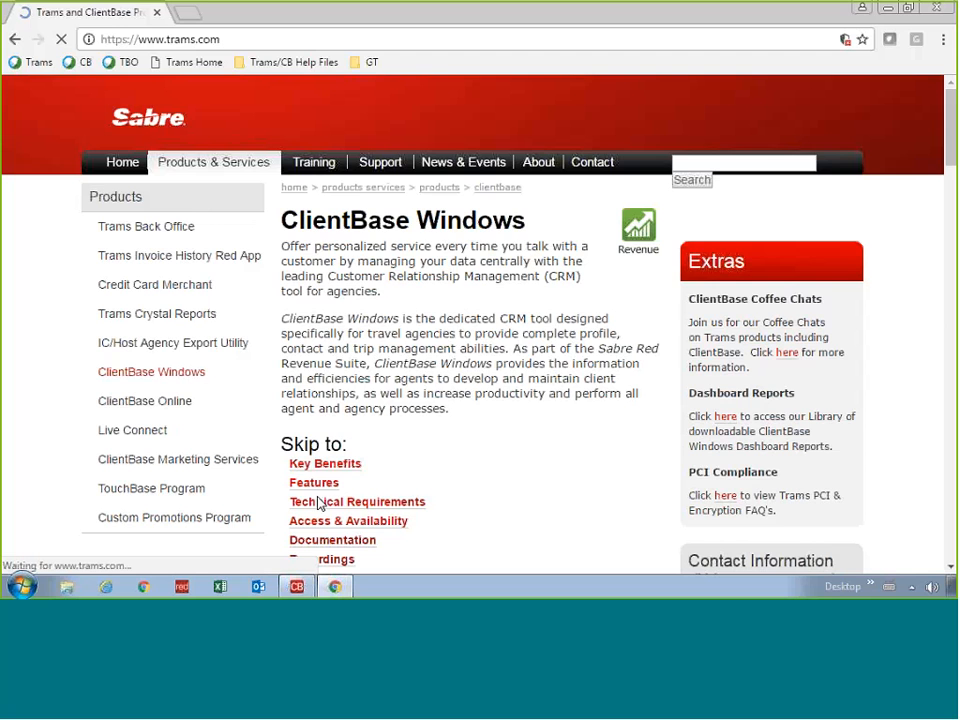
scroll(488, 467, down, 1)
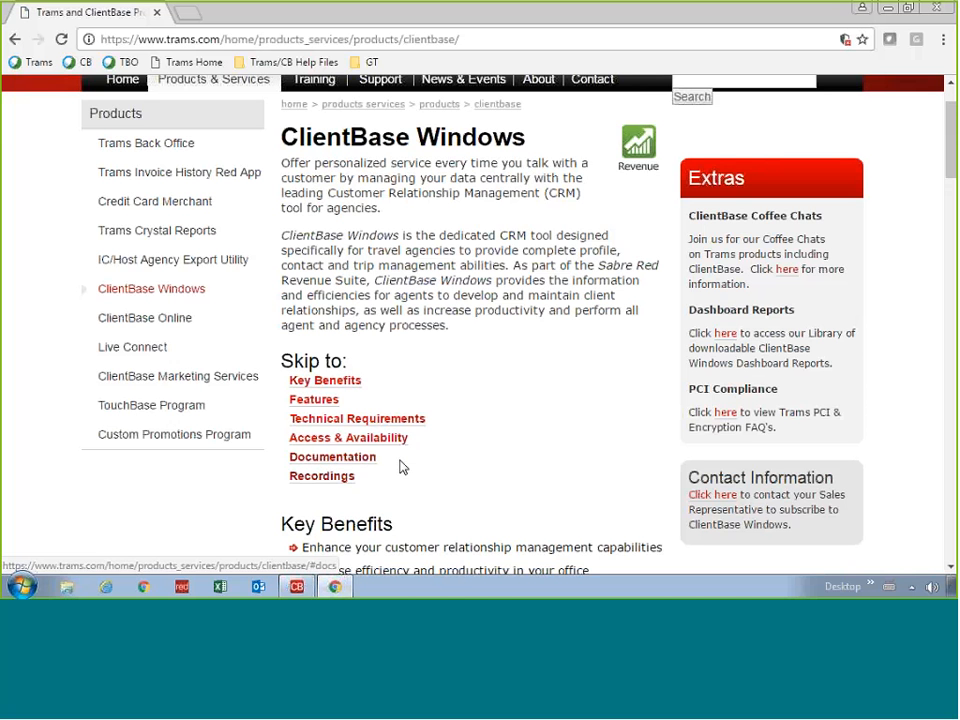
click(341, 462)
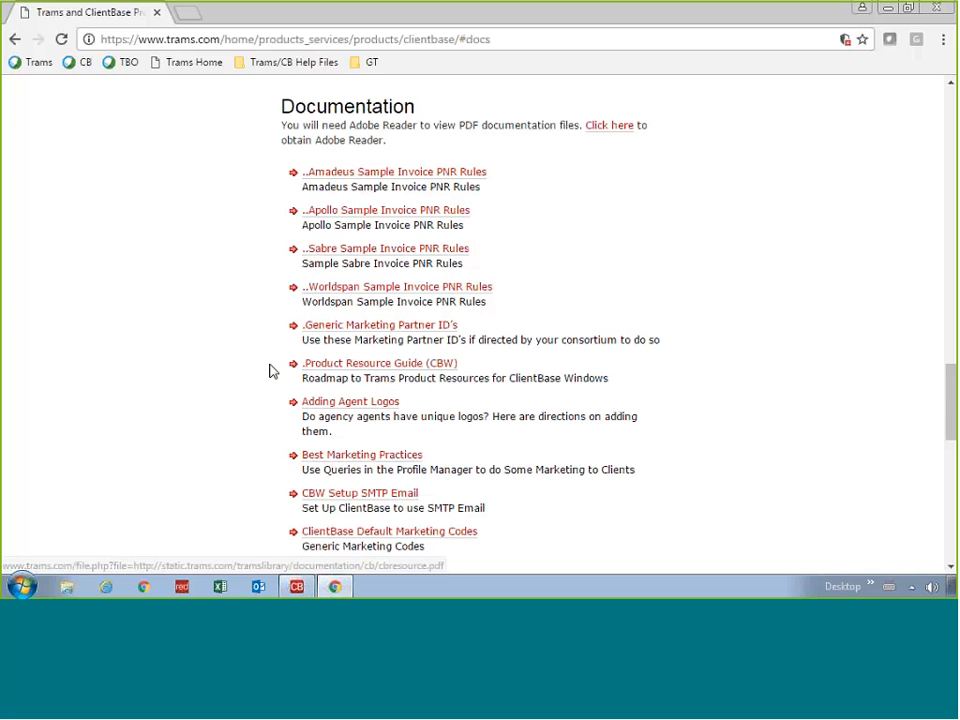
Step: Open the Product Resource Guide (CBW) PDF, cbresource.pdf
click(358, 366)
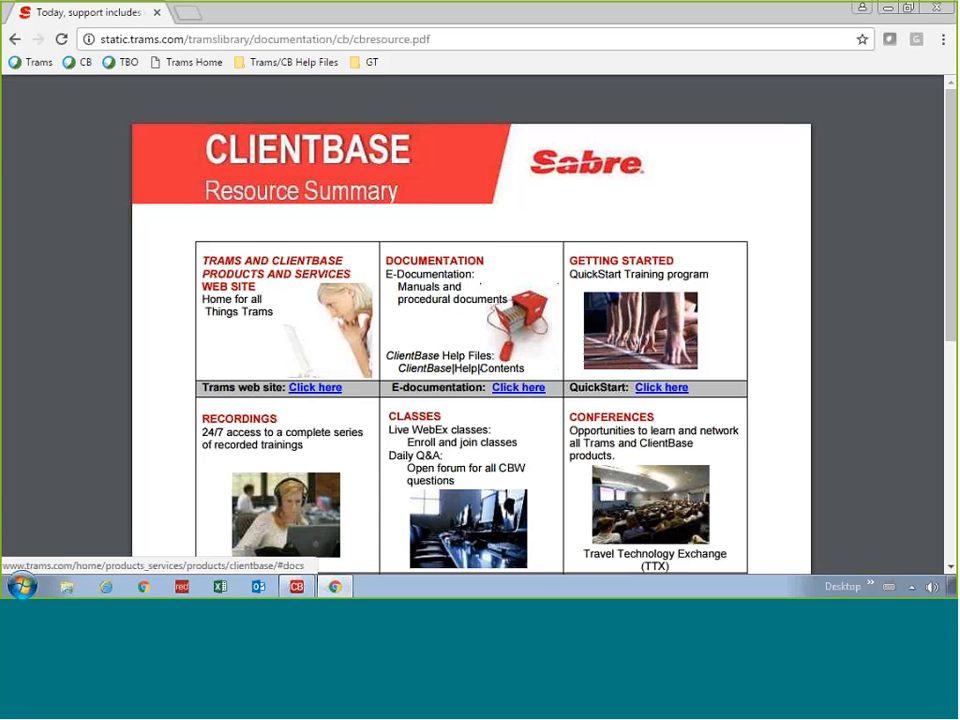
Step: Review the Classes, Support and TCC boxes in cbresource.pdf, highlighting 'Daily', then return to the top
scroll(210, 461, down, 3)
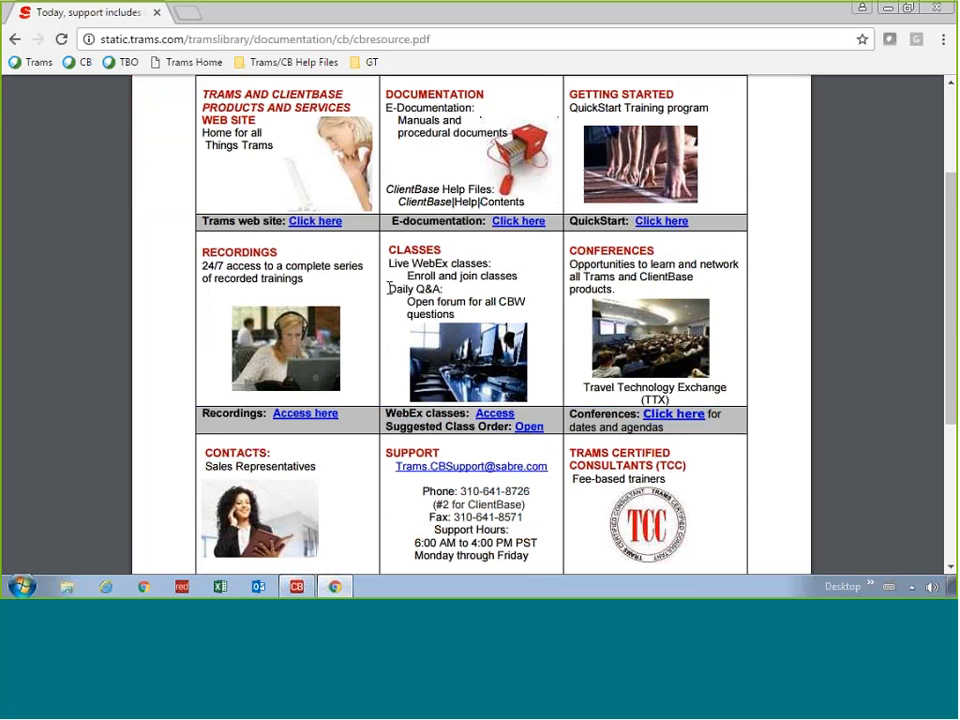
drag(390, 289, 418, 290)
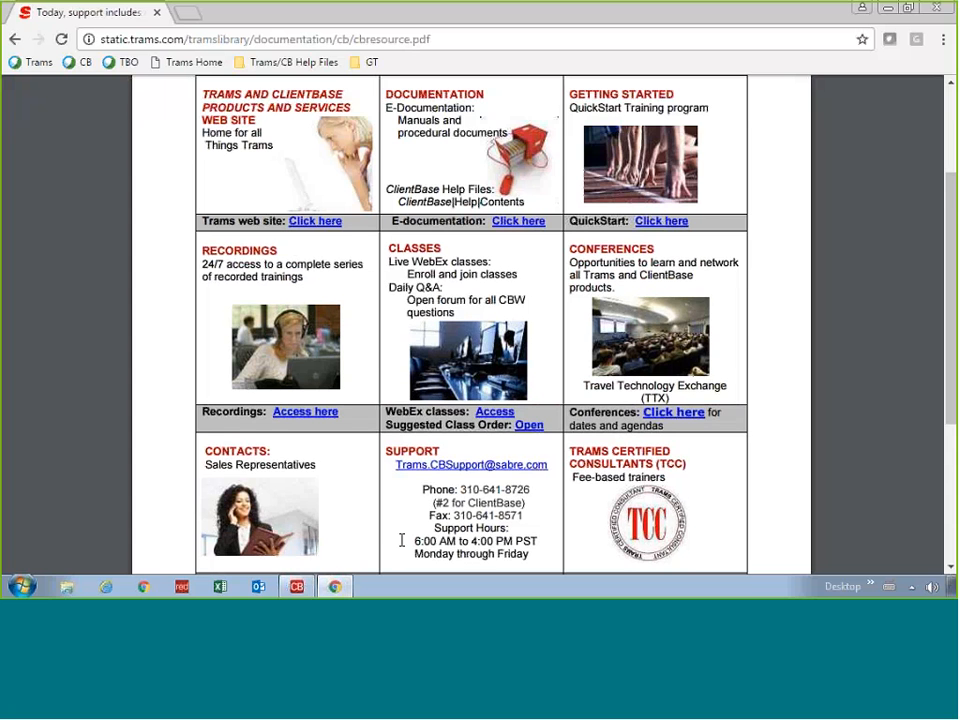
scroll(401, 540, down, 2)
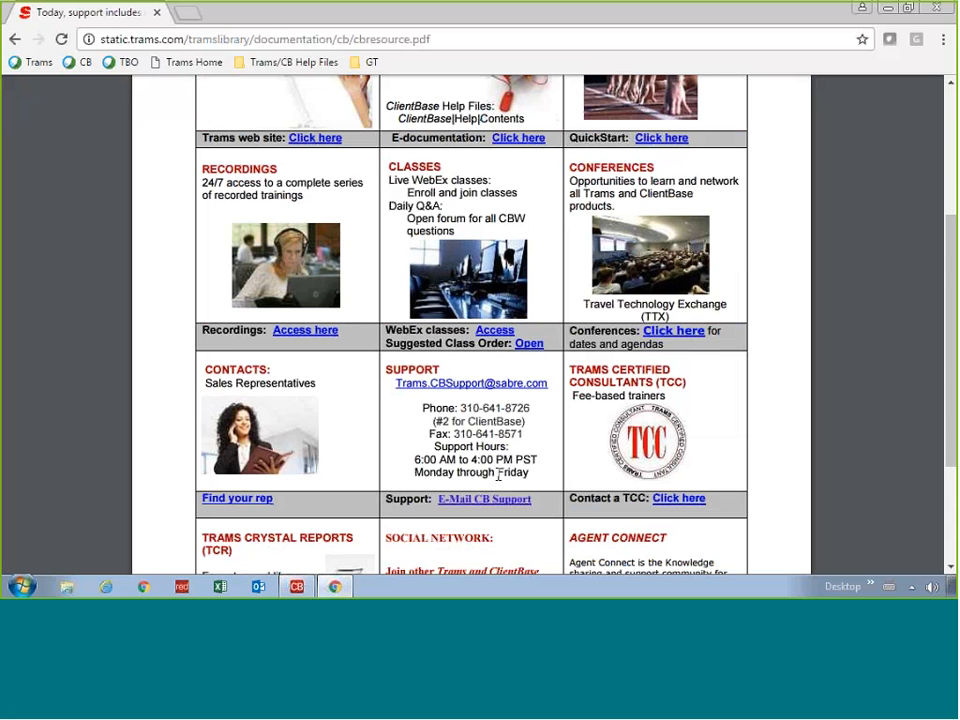
scroll(498, 473, up, 6)
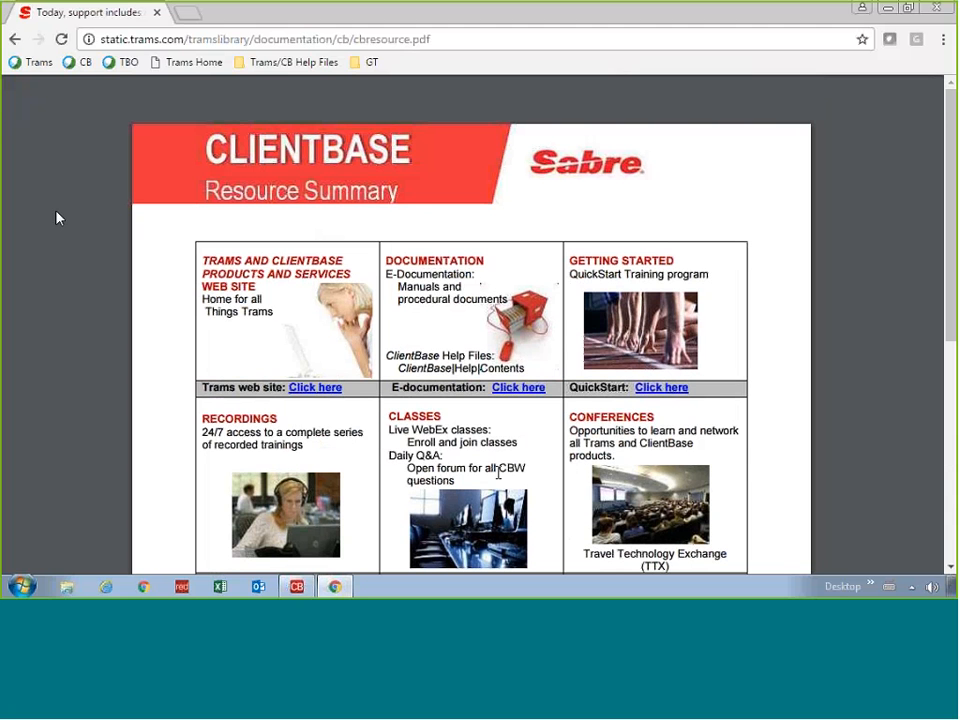
Step: Go back to the ClientBase Windows page, look over Recorded Training, then switch to Profile Manager
click(19, 47)
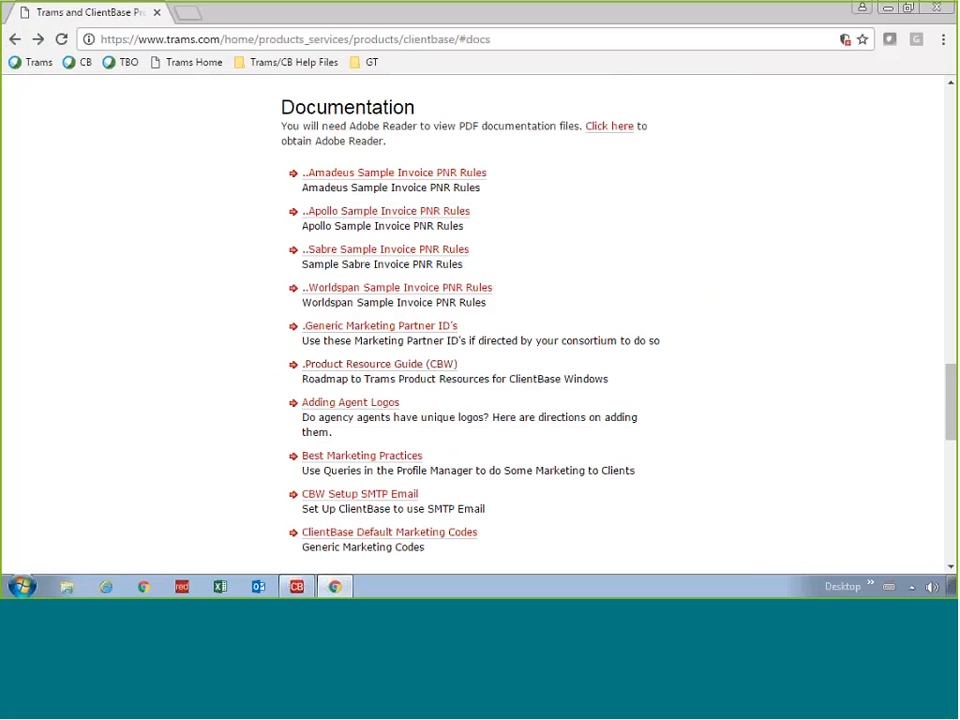
scroll(266, 453, down, 5)
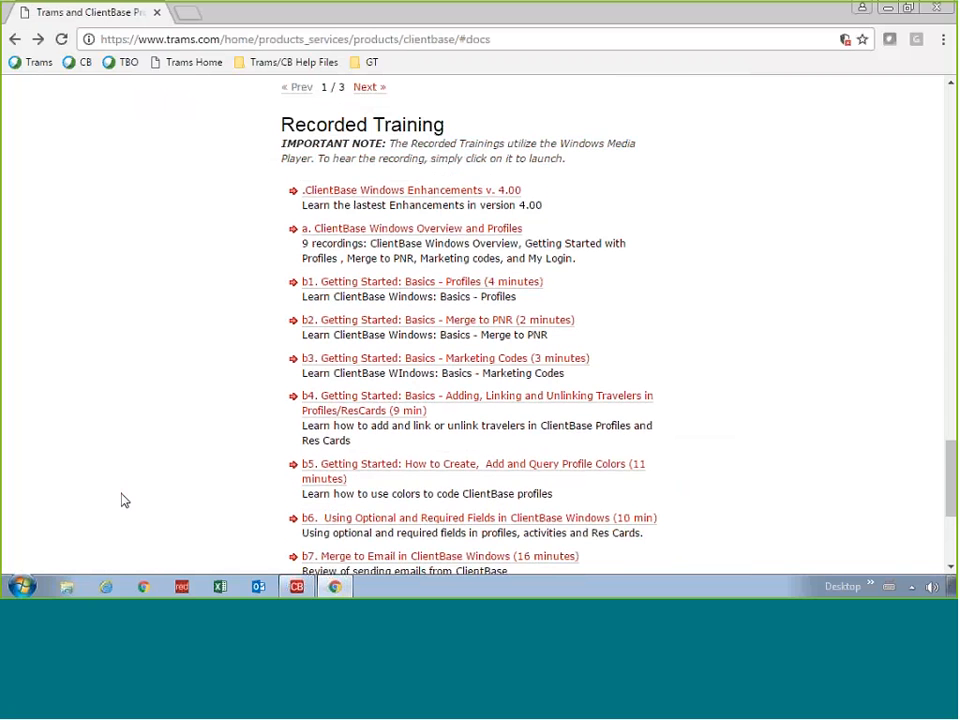
scroll(124, 500, down, 2)
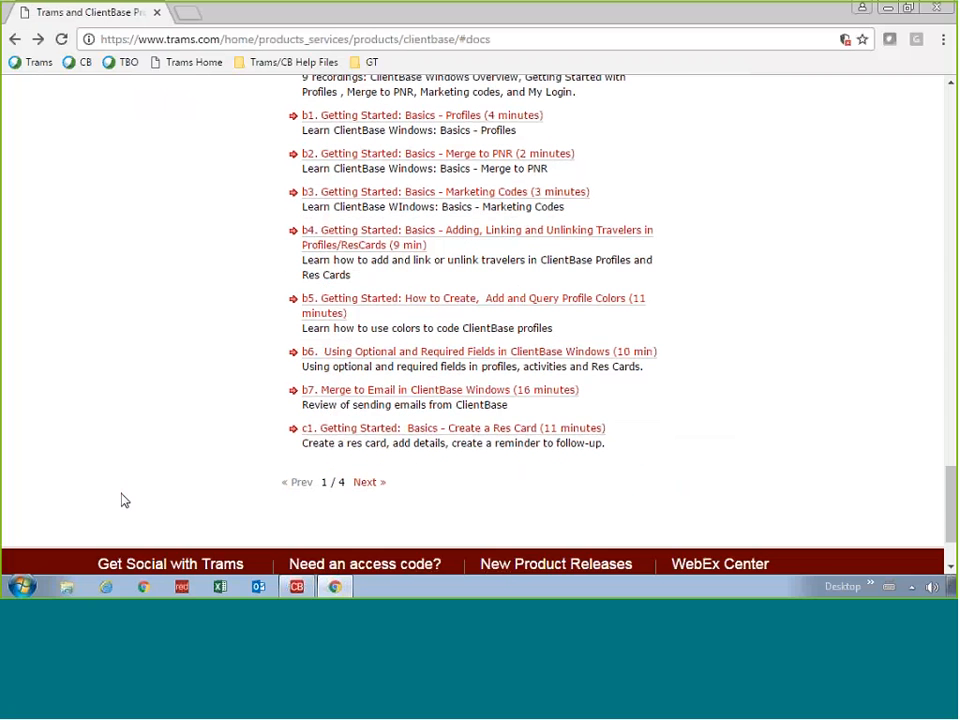
scroll(130, 500, up, 6)
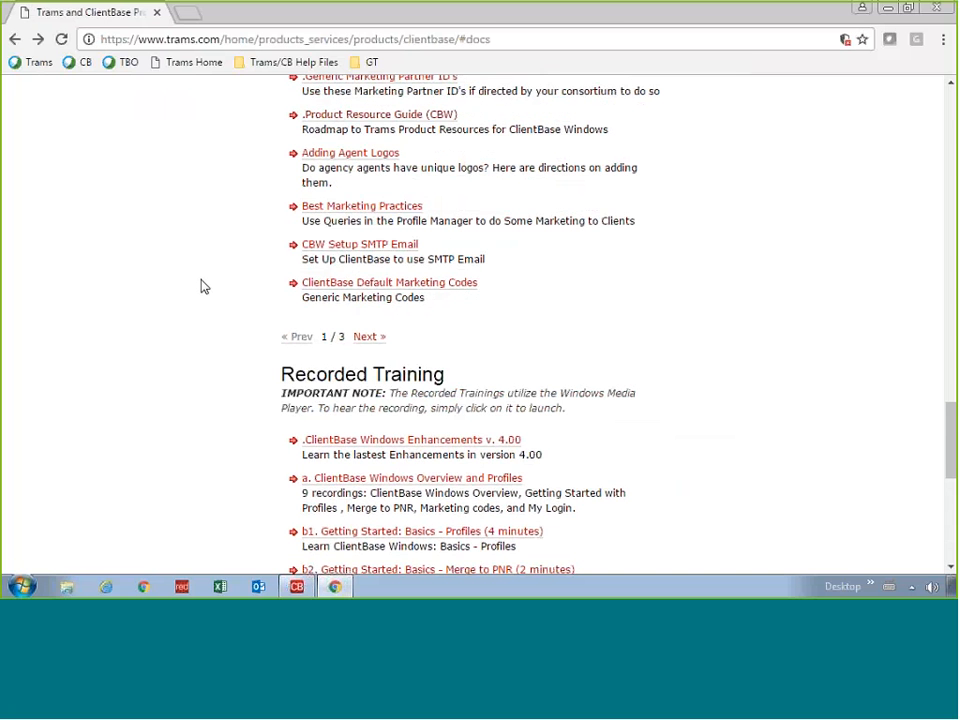
scroll(200, 287, up, 3)
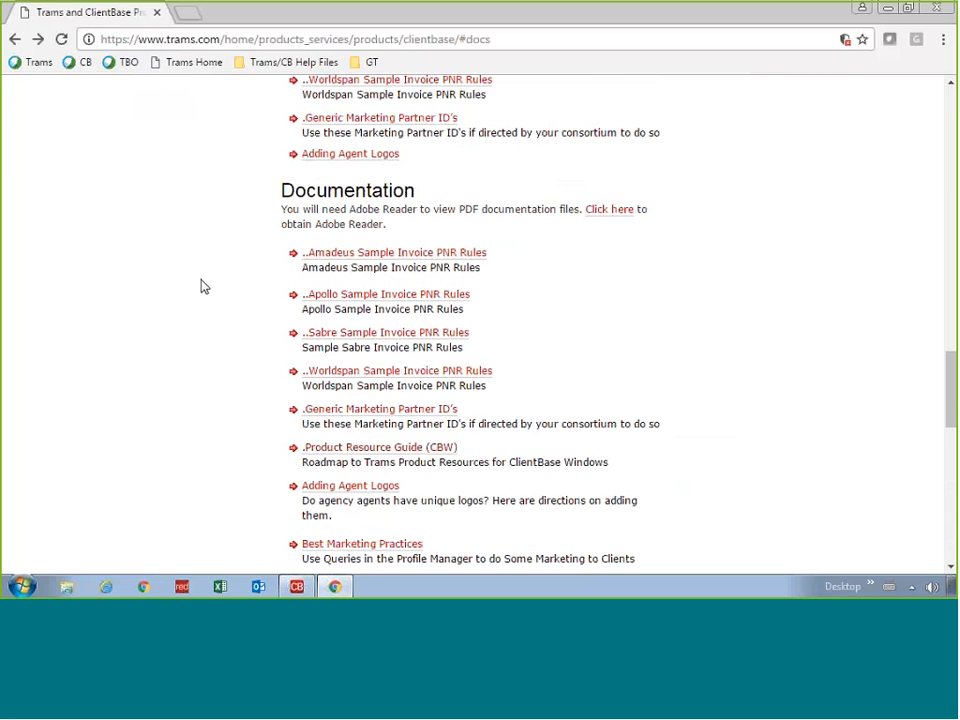
scroll(200, 287, up, 10)
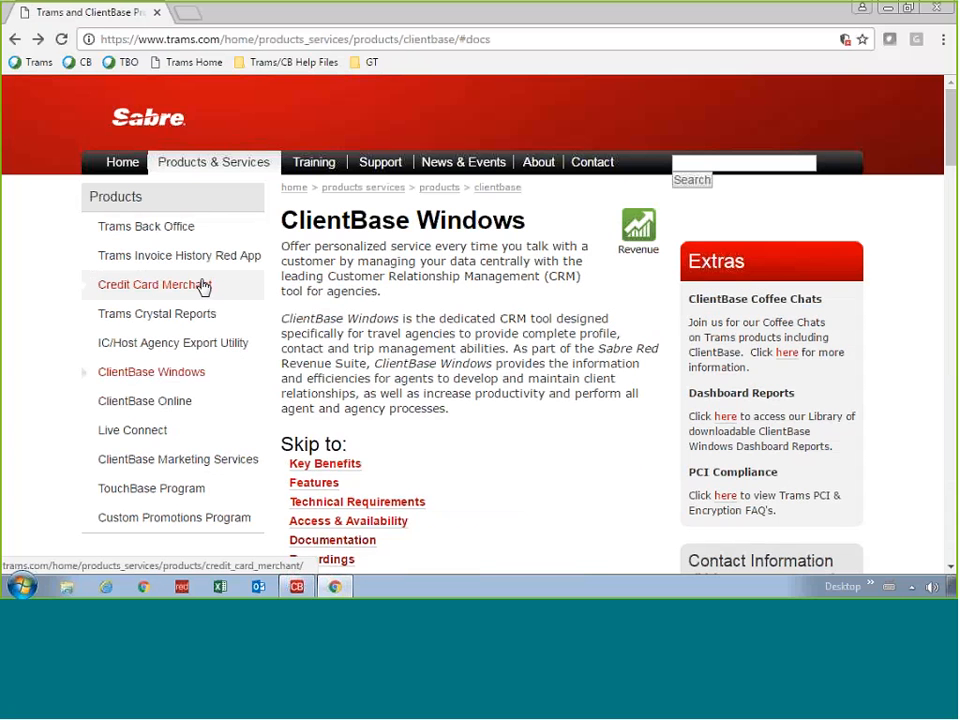
click(294, 588)
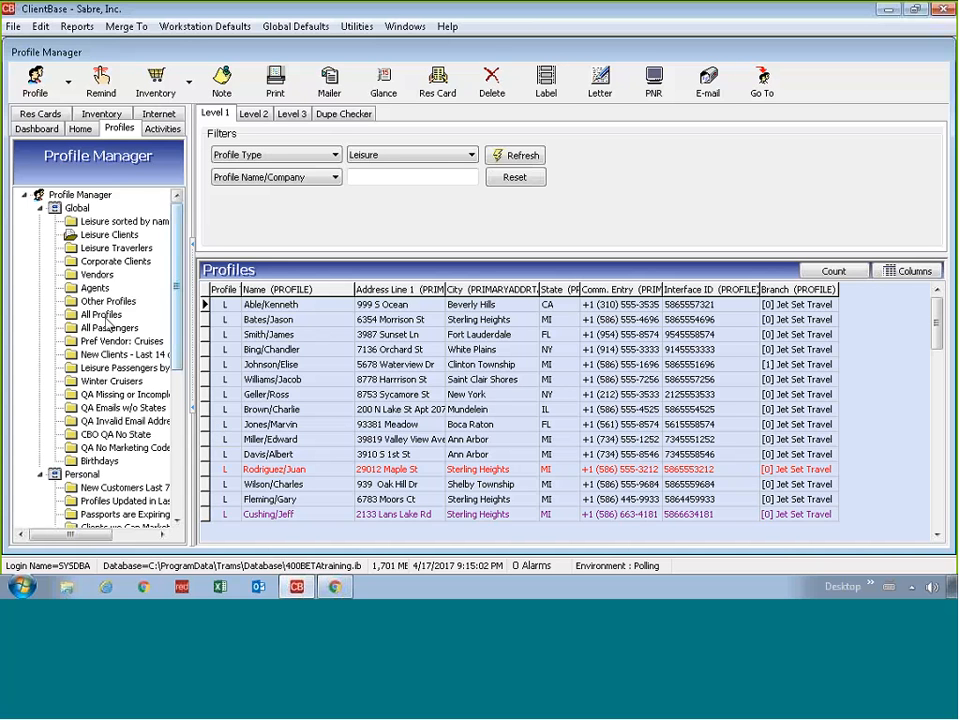
Step: Open the File menu above the Leisure profiles list
click(22, 28)
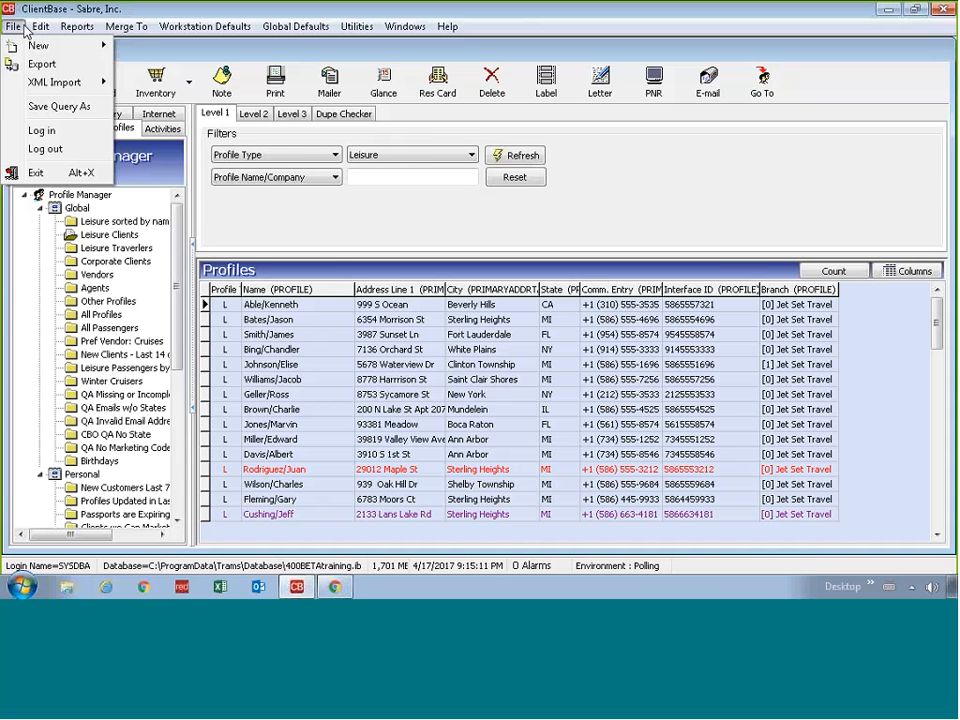
Step: Dismiss the help options and show the Leisure, Corporate, Vendor, Agent and Other profile types
mouse_move(16, 48)
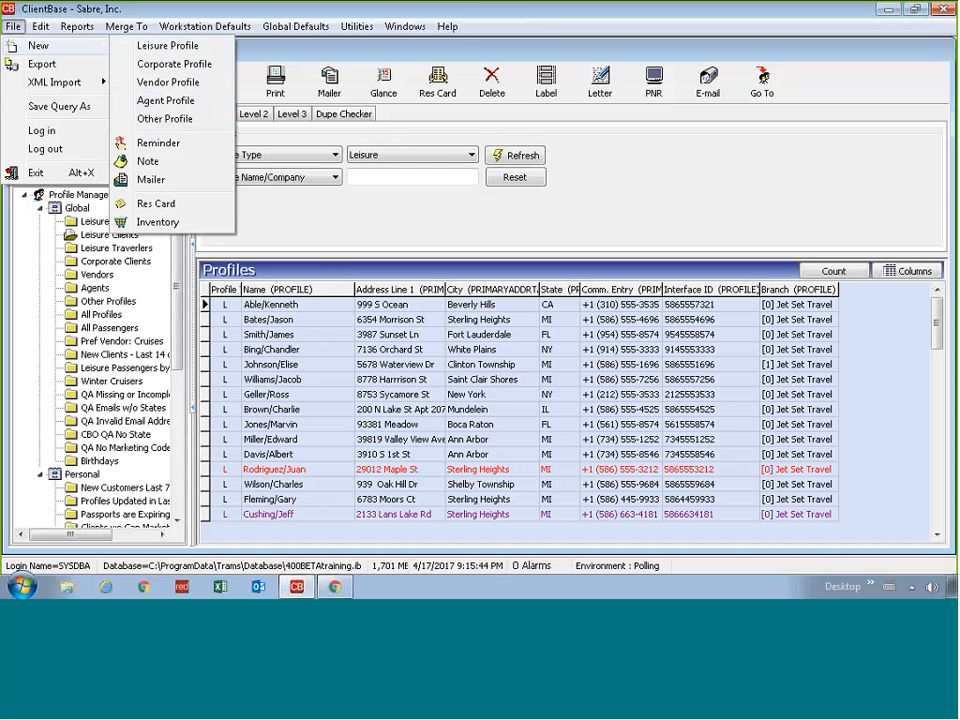
mouse_move(445, 33)
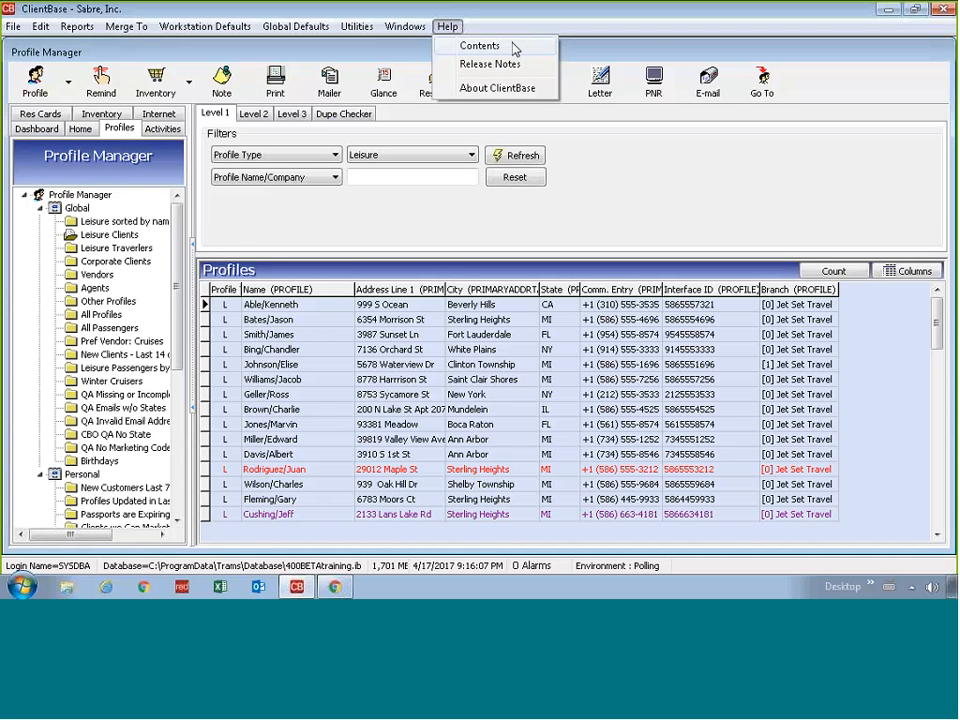
click(381, 52)
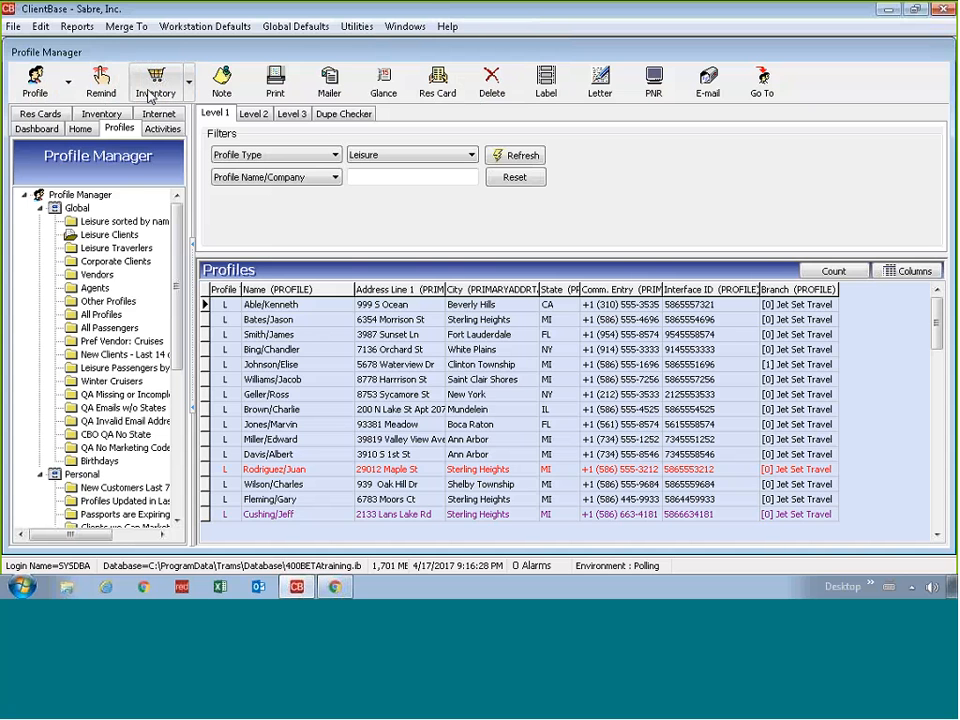
click(69, 86)
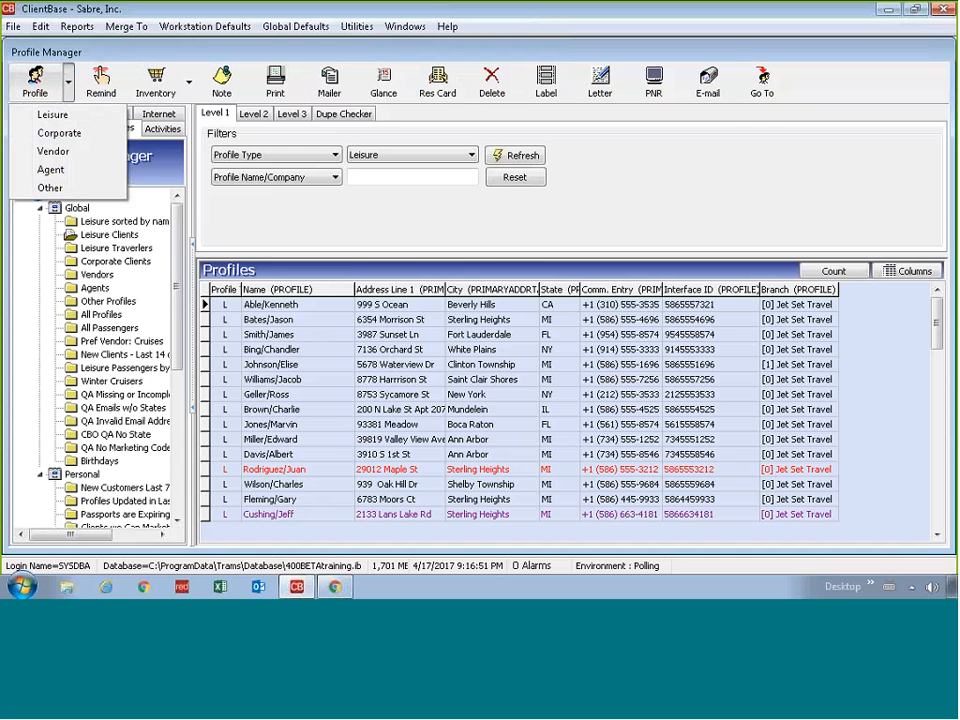
Step: Close the profile type menu by clicking the empty Filters area
click(680, 129)
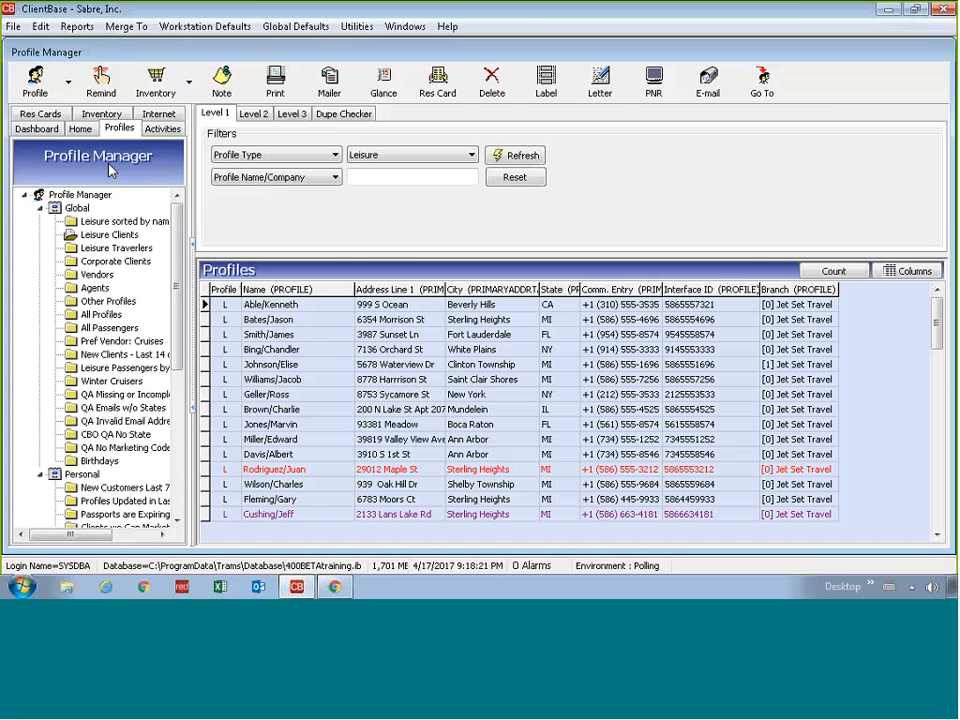
Step: Check the Activity Manager's From Date filter, then move to the Res Card Manager
click(162, 128)
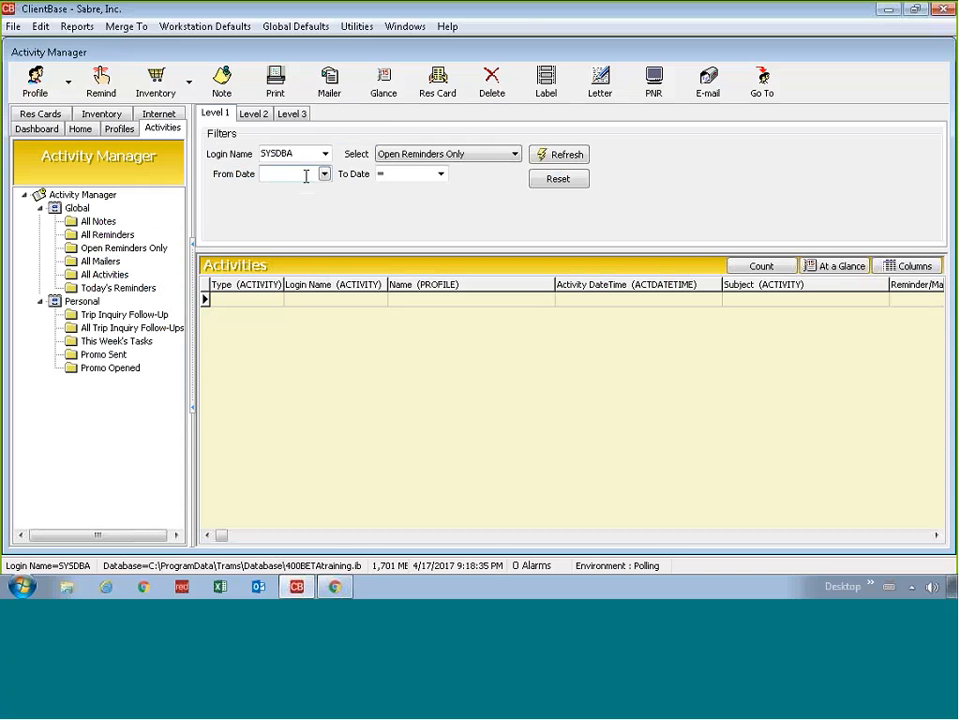
click(306, 176)
click(40, 114)
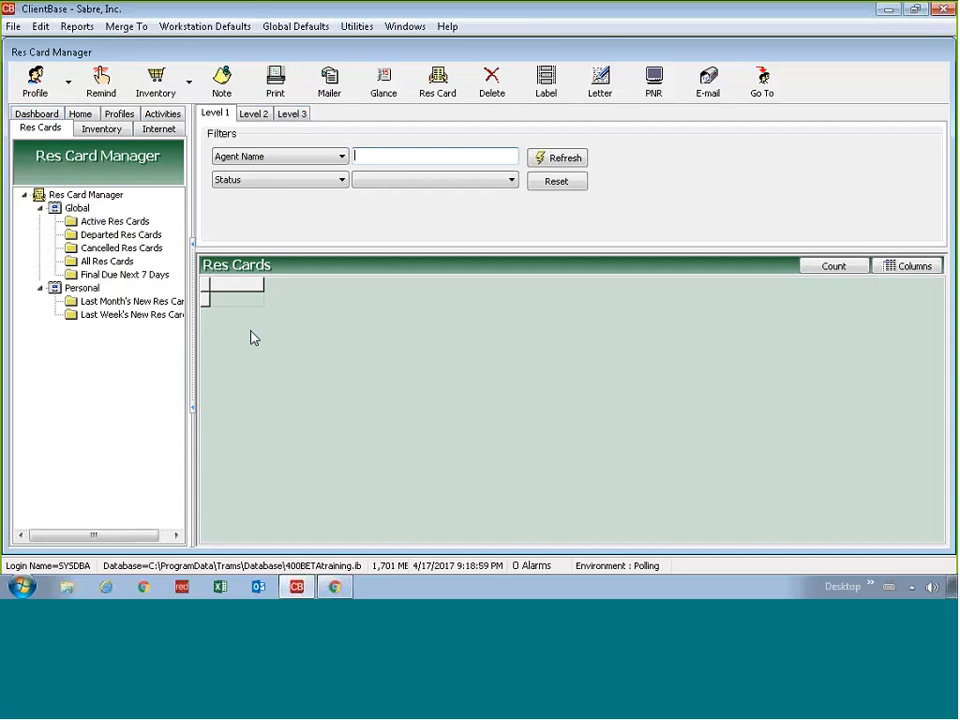
Step: Return to the Profiles tab with the Leisure profiles listed again
click(119, 113)
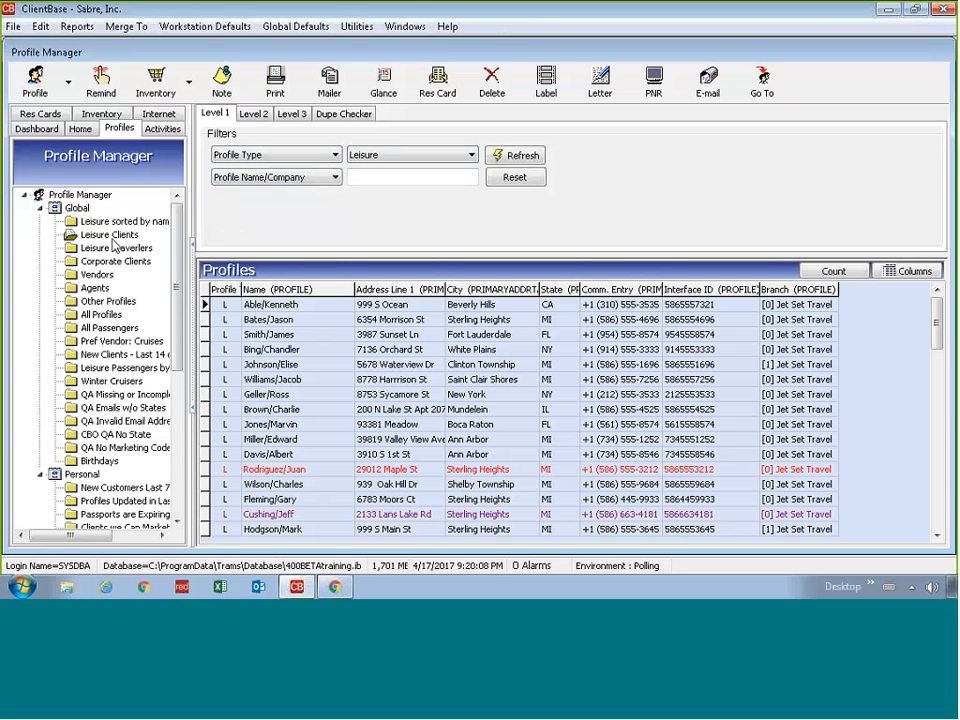
click(254, 158)
click(250, 169)
click(104, 276)
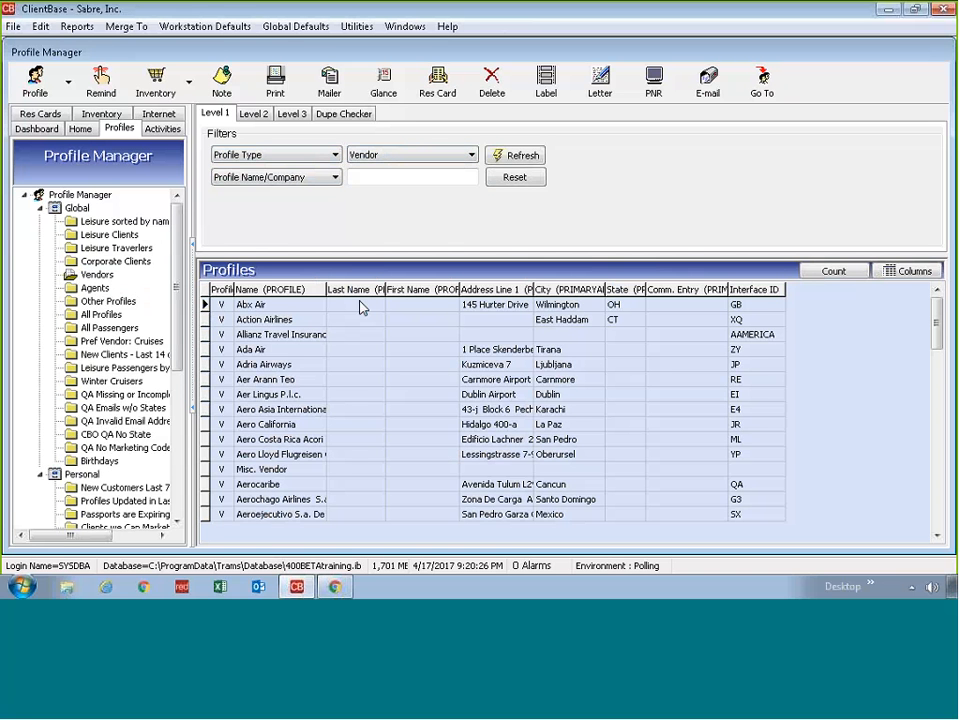
click(115, 235)
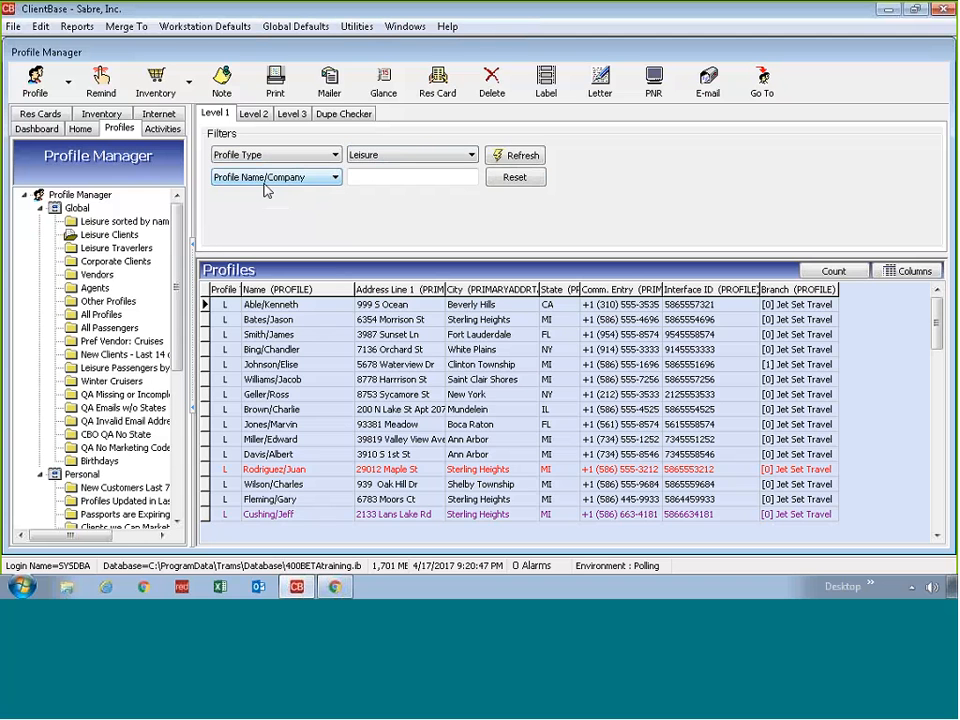
Step: Filter profiles by Profile Name/Company 'abe', select the single matching client and refresh
click(266, 185)
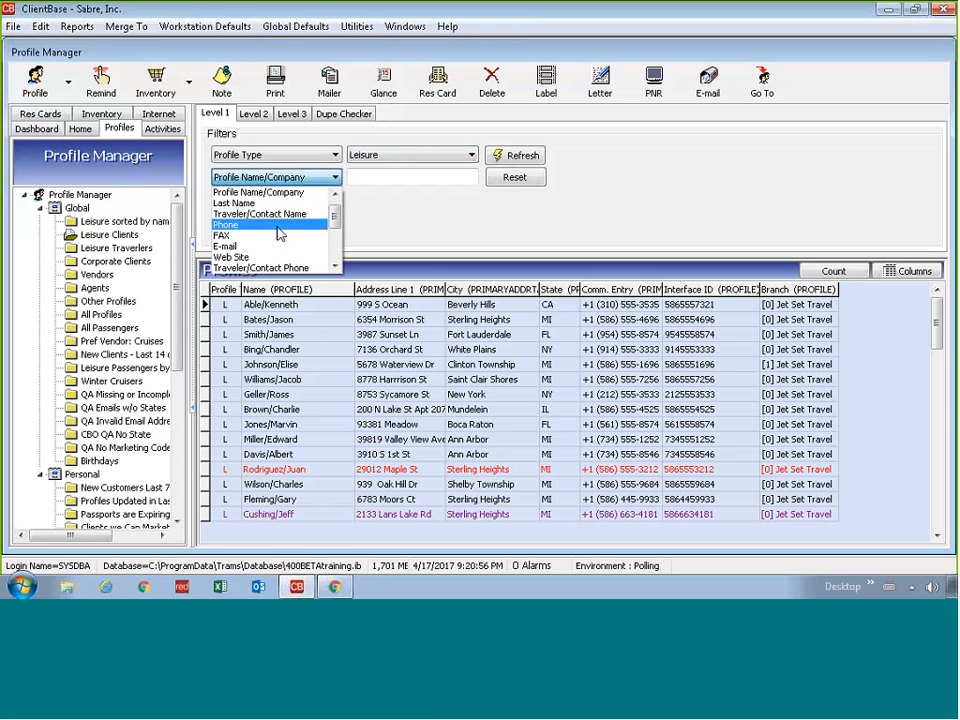
click(431, 226)
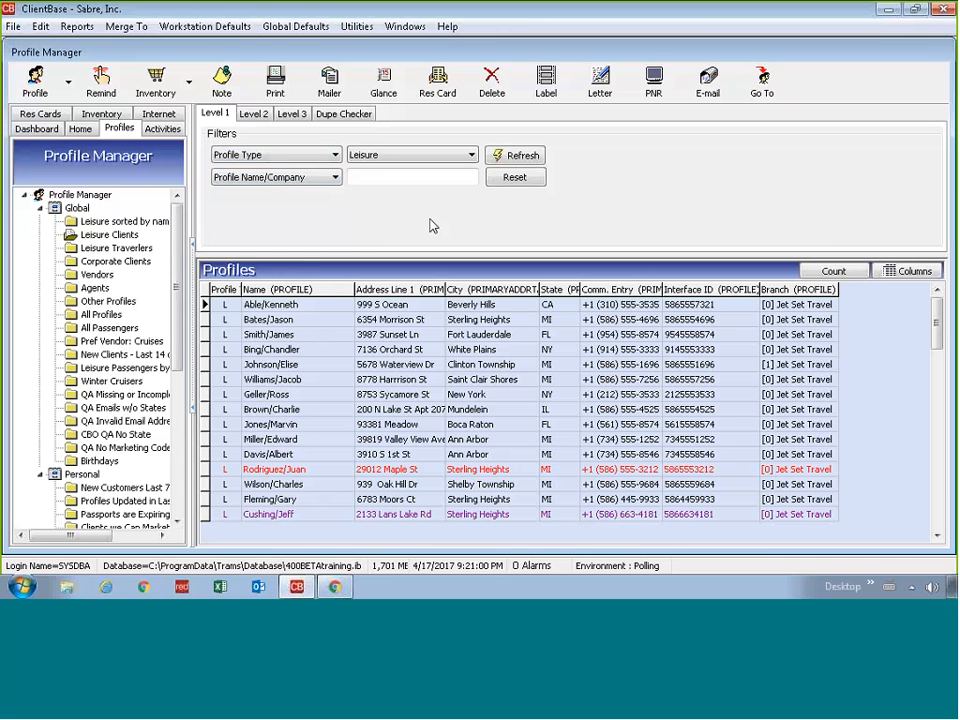
click(366, 180)
text(a)
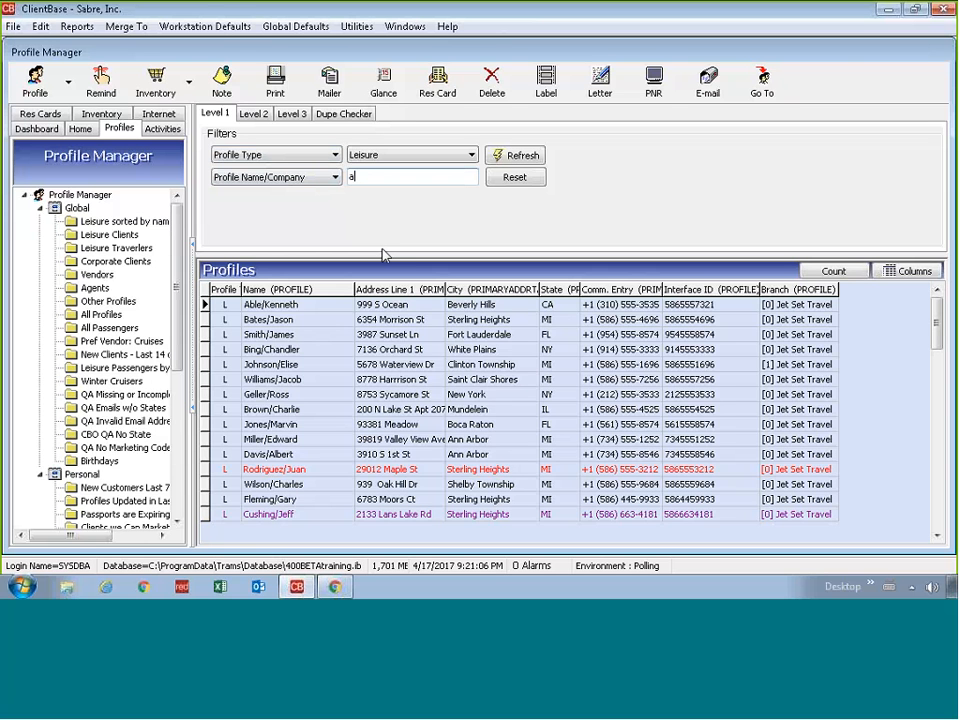
text(be)
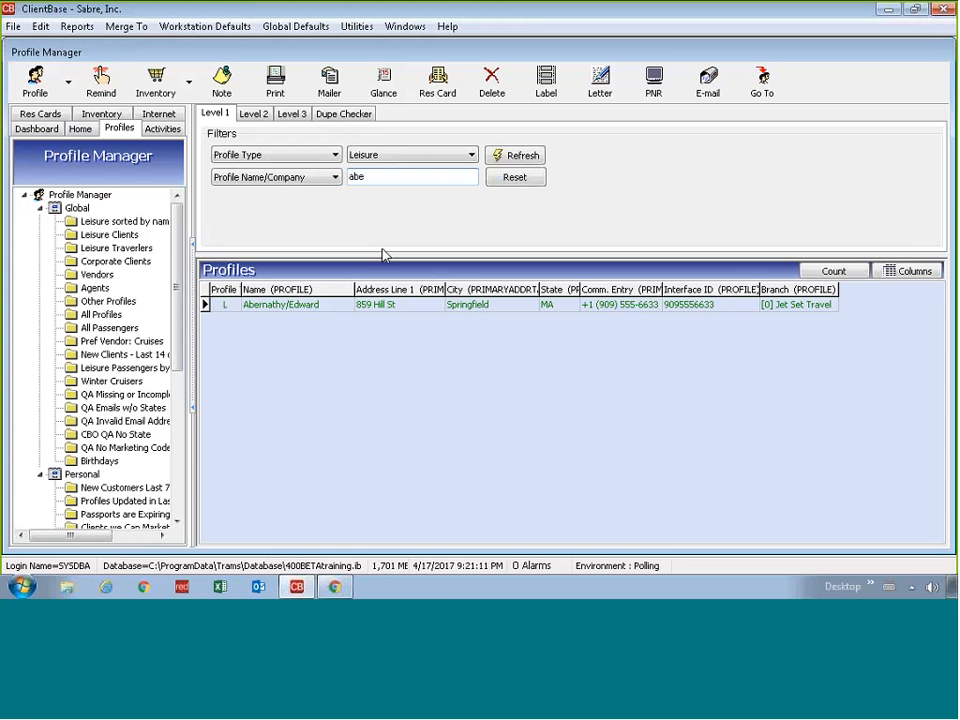
click(287, 306)
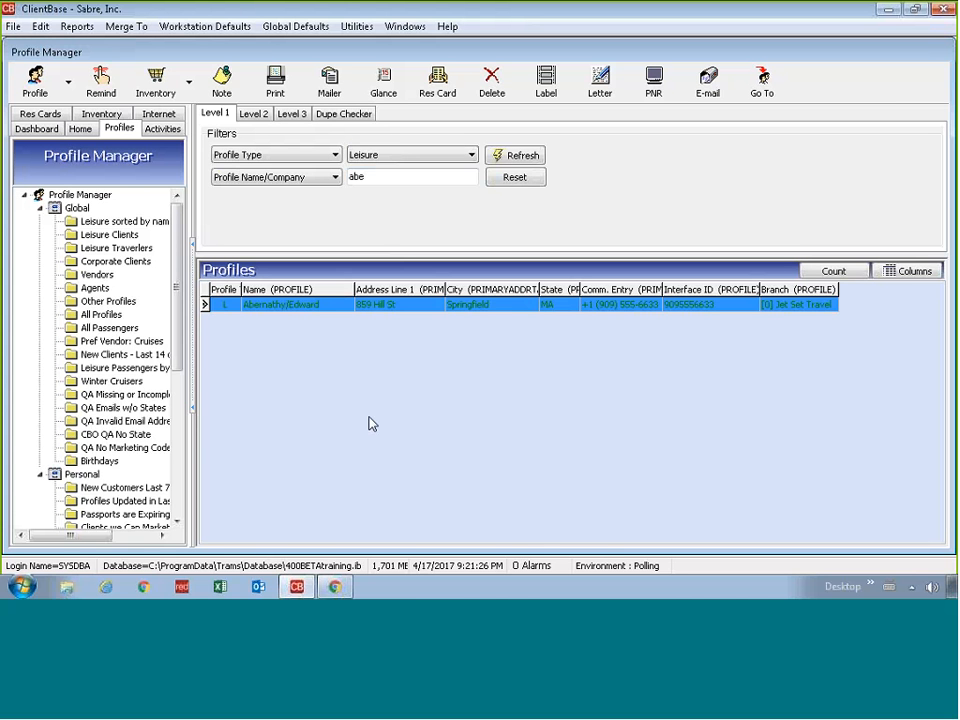
click(506, 160)
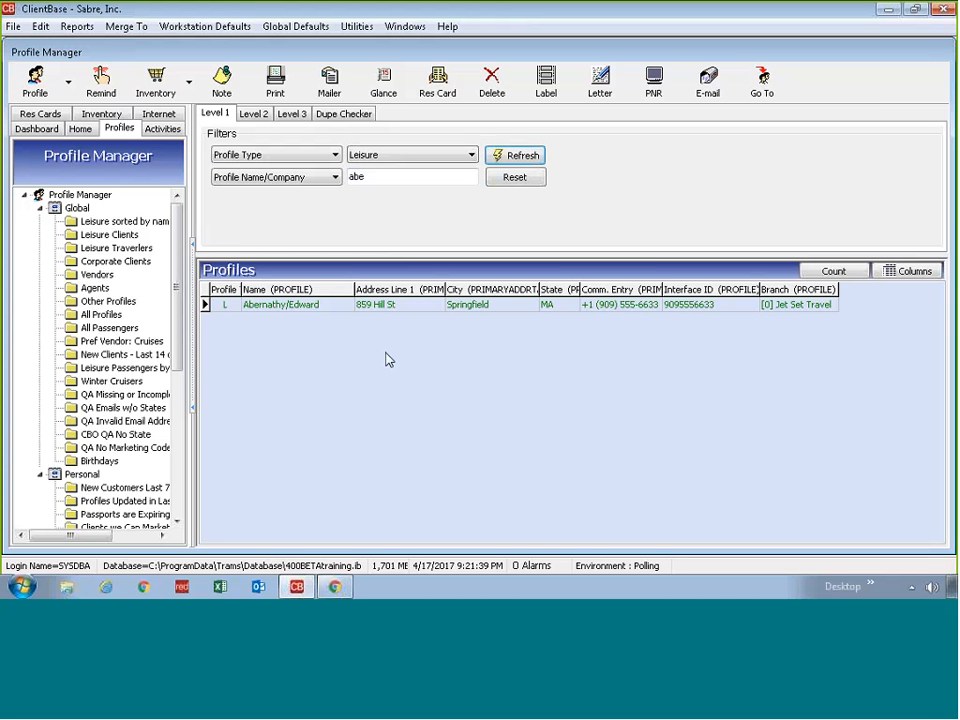
click(378, 181)
drag(378, 181, 340, 186)
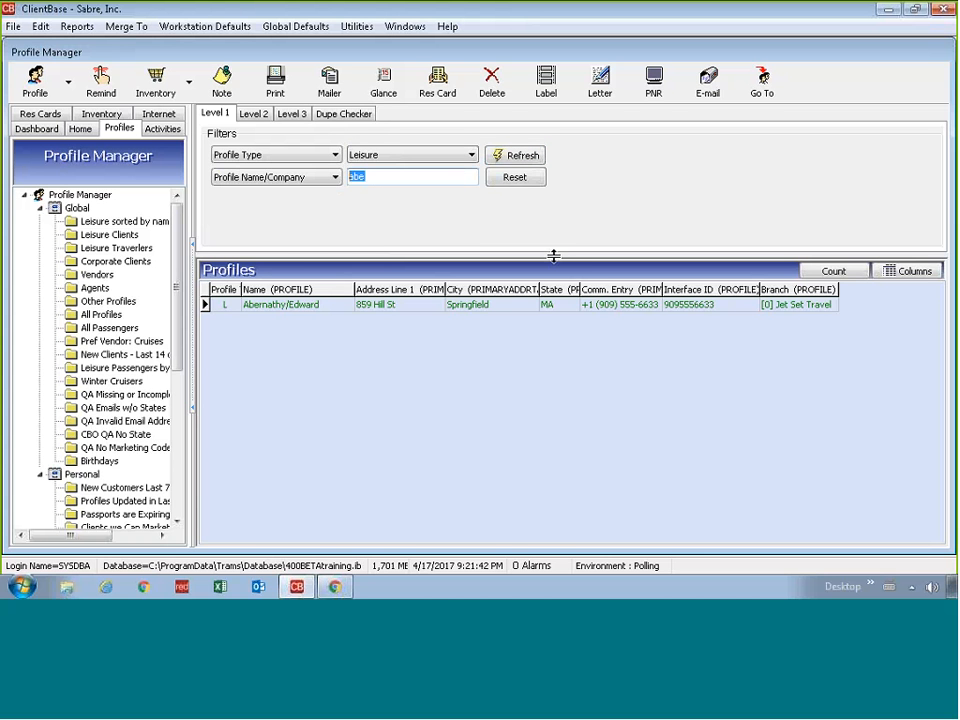
text(brow)
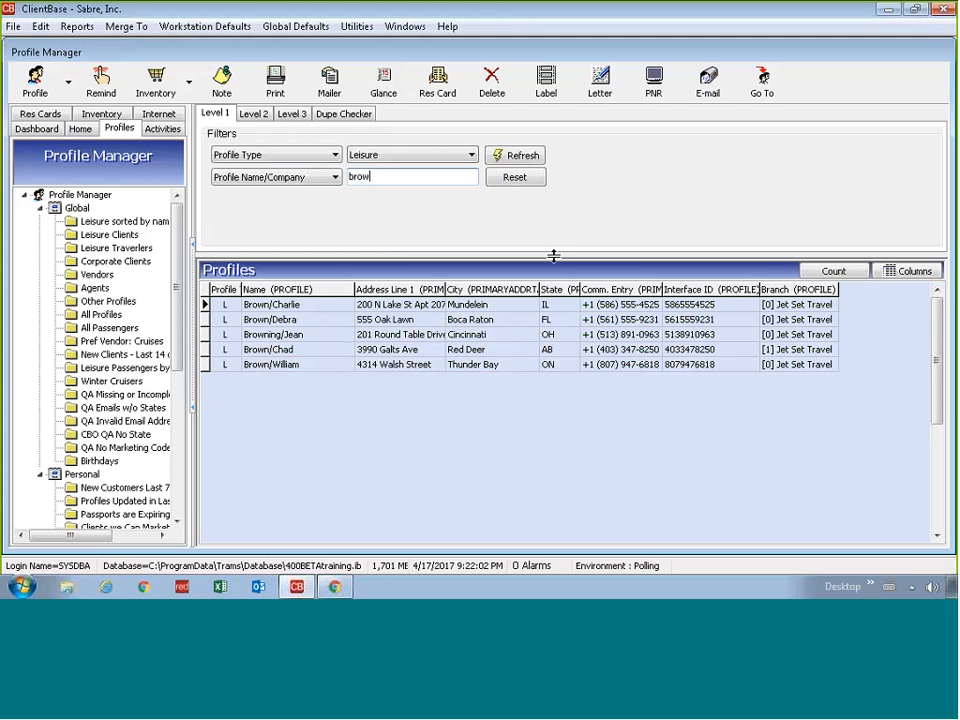
text(n/)
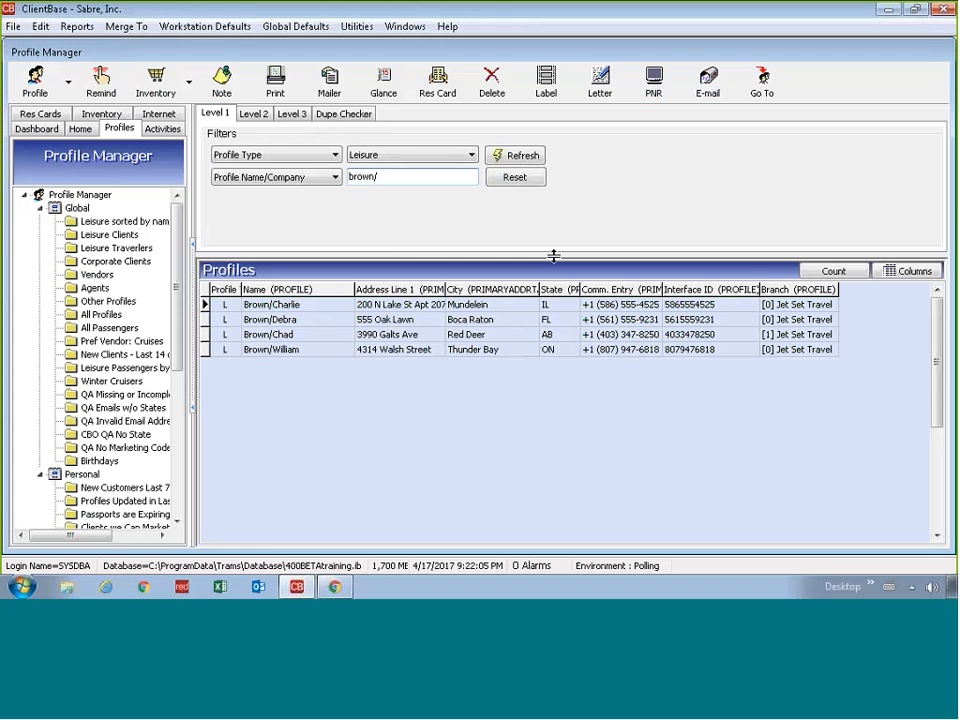
text(c)
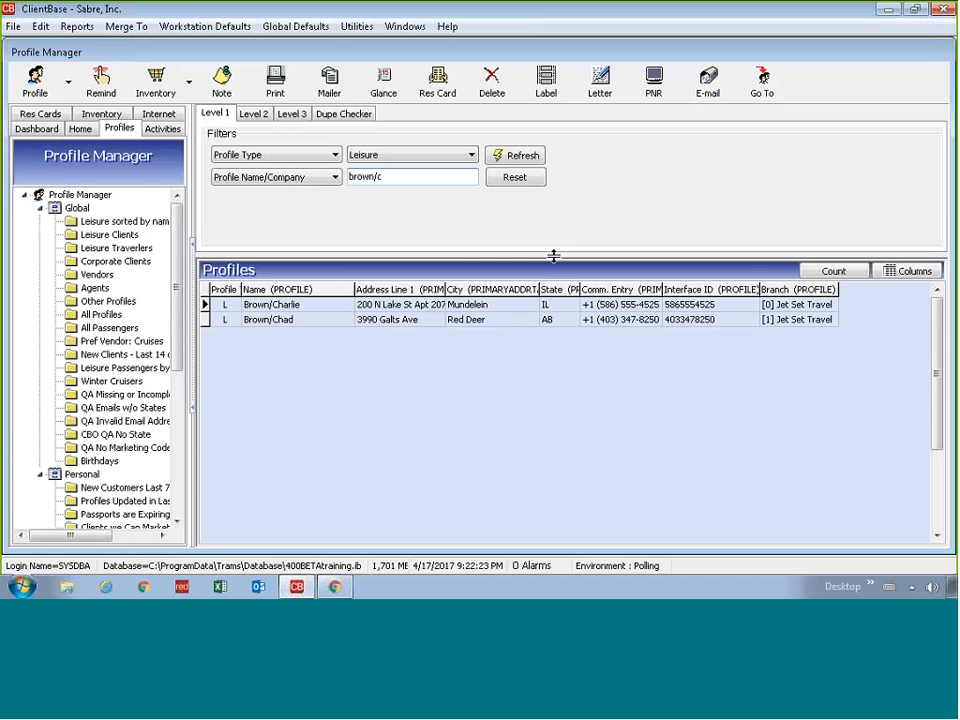
key(ctrl+a)
key(Return)
key(ctrl+a)
text(abe)
key(Return)
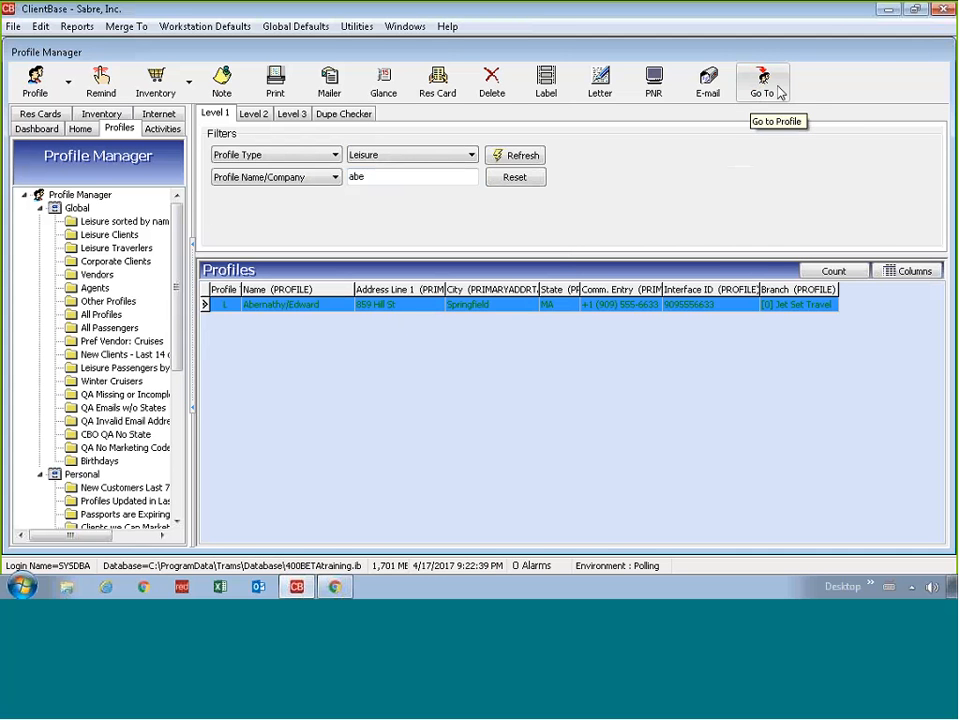
Step: Open the single 'abe' leisure client profile in the Jet Set Travel branch
double_click(275, 307)
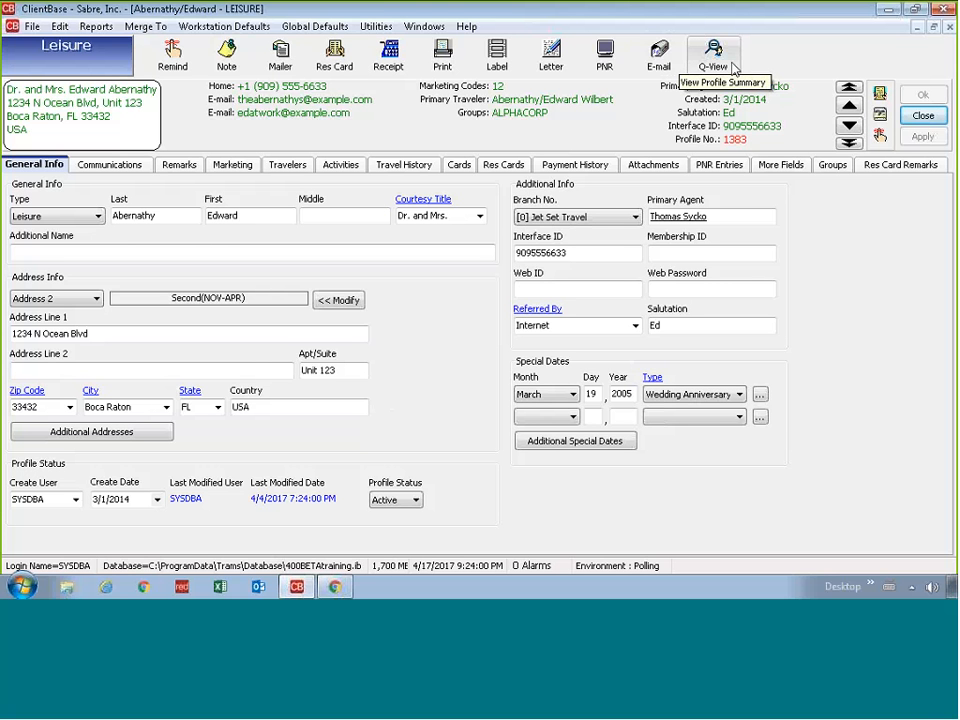
click(719, 58)
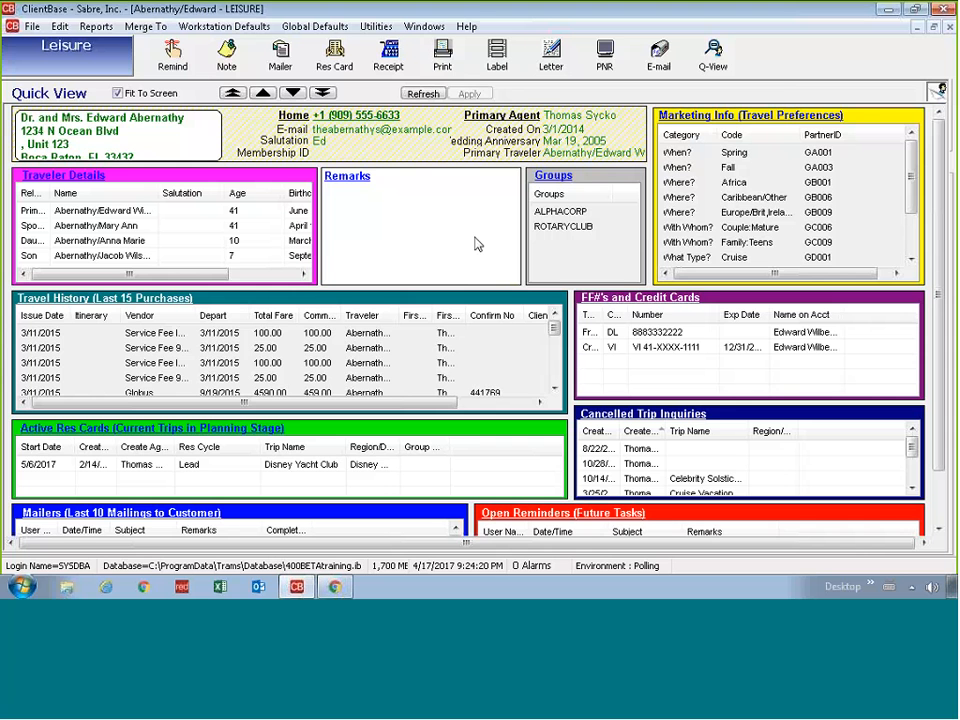
click(709, 67)
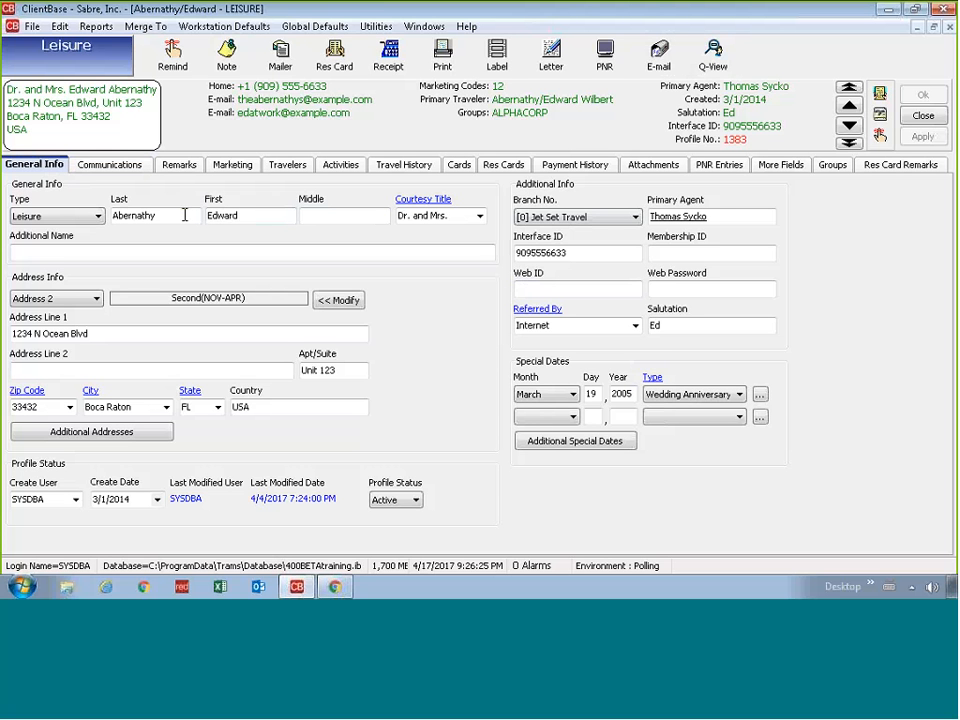
Step: Check the name, address and Referred By fields, then show the home phone and two e-mail entries
click(225, 253)
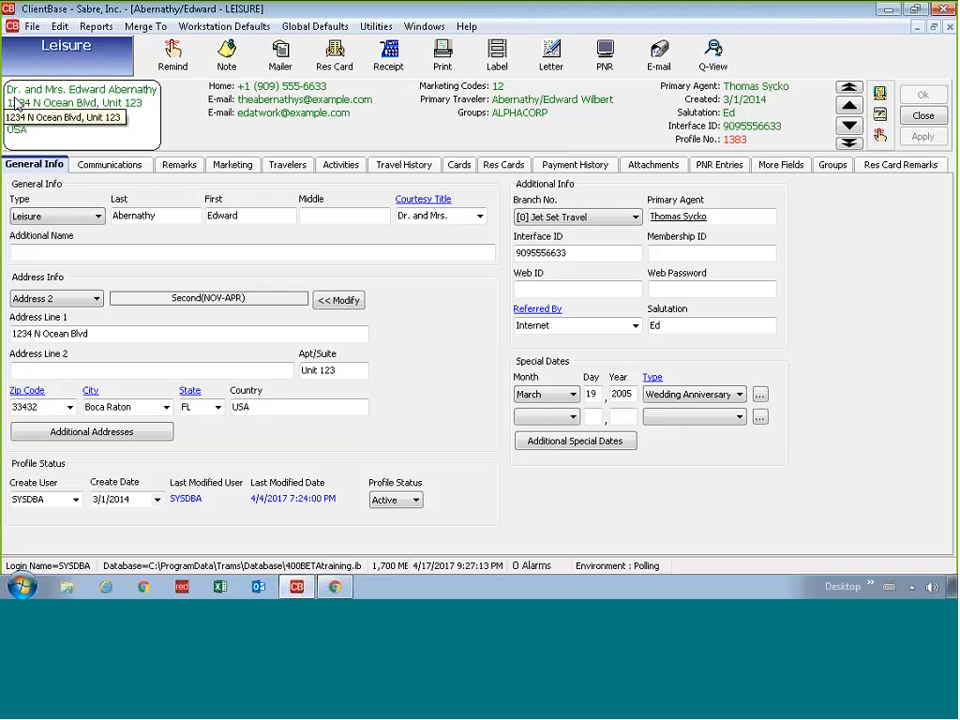
click(245, 216)
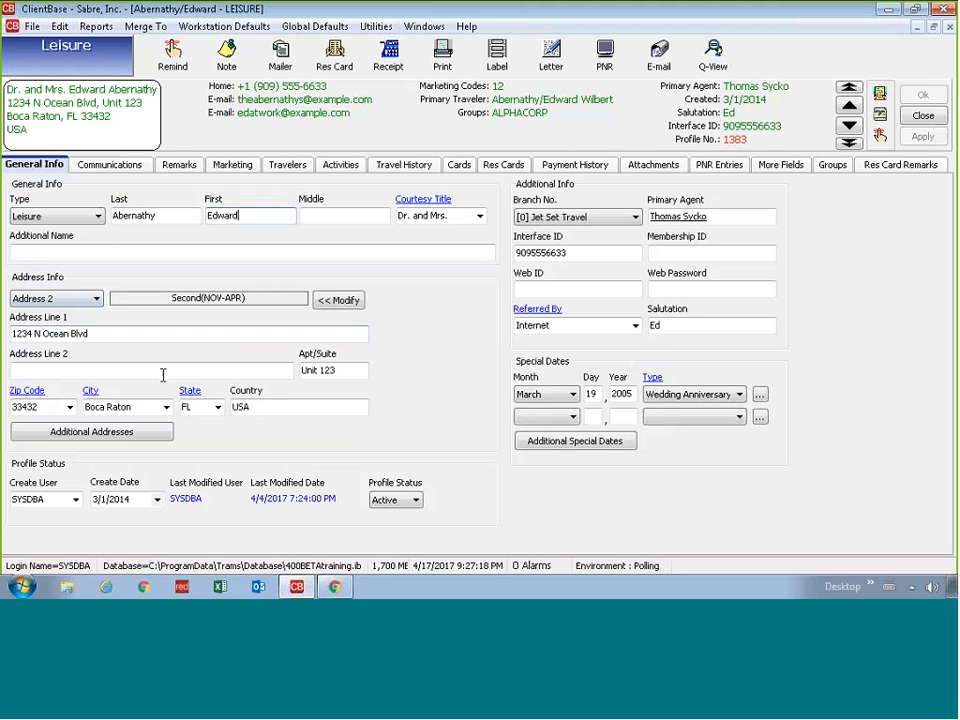
click(155, 337)
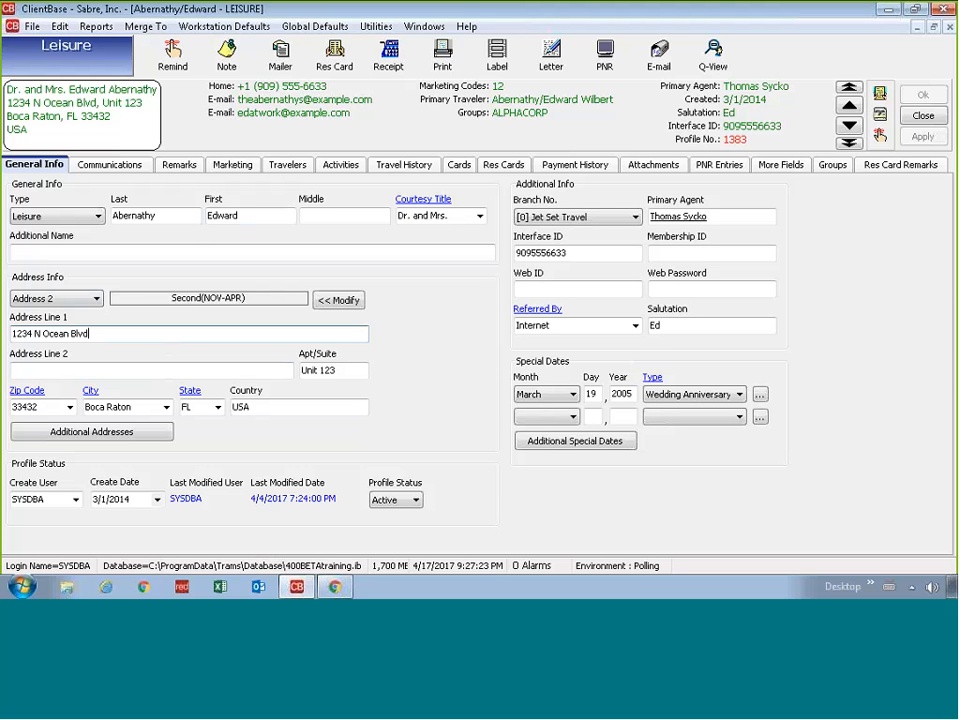
click(548, 325)
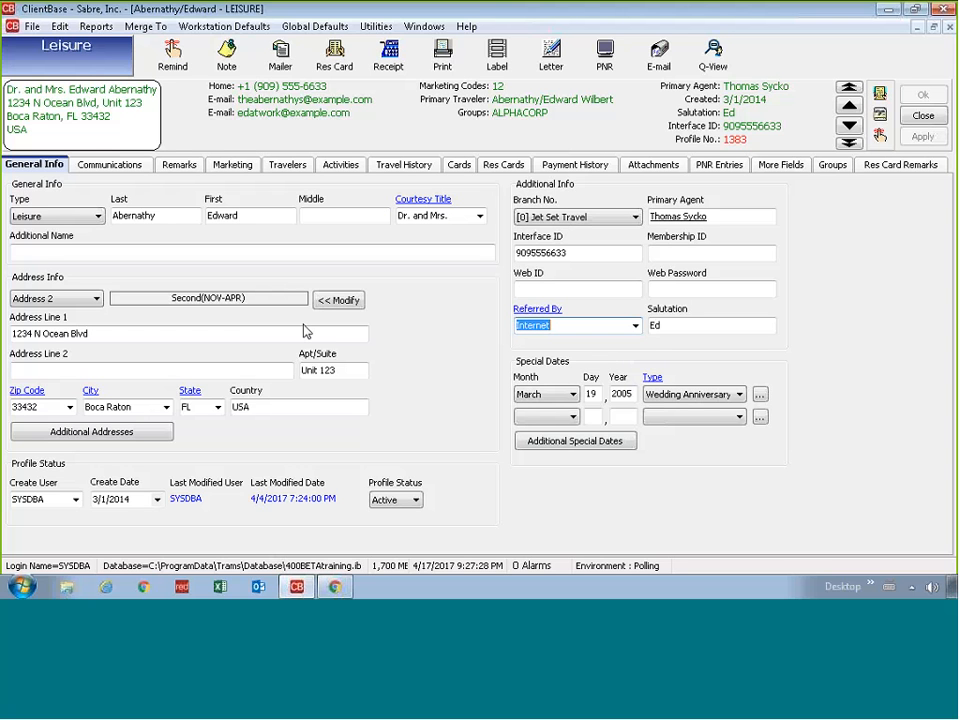
click(109, 164)
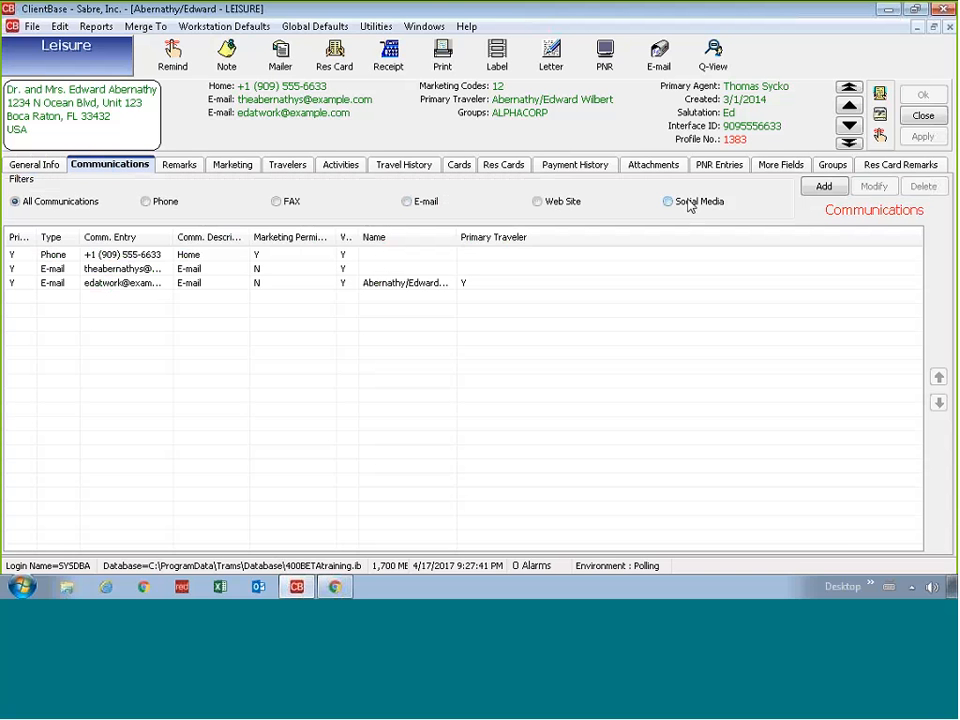
Step: Glance at Remarks, then show the Marketing codes with Spring, Fall, Cruise, Adventure and Deluxe checked
click(181, 168)
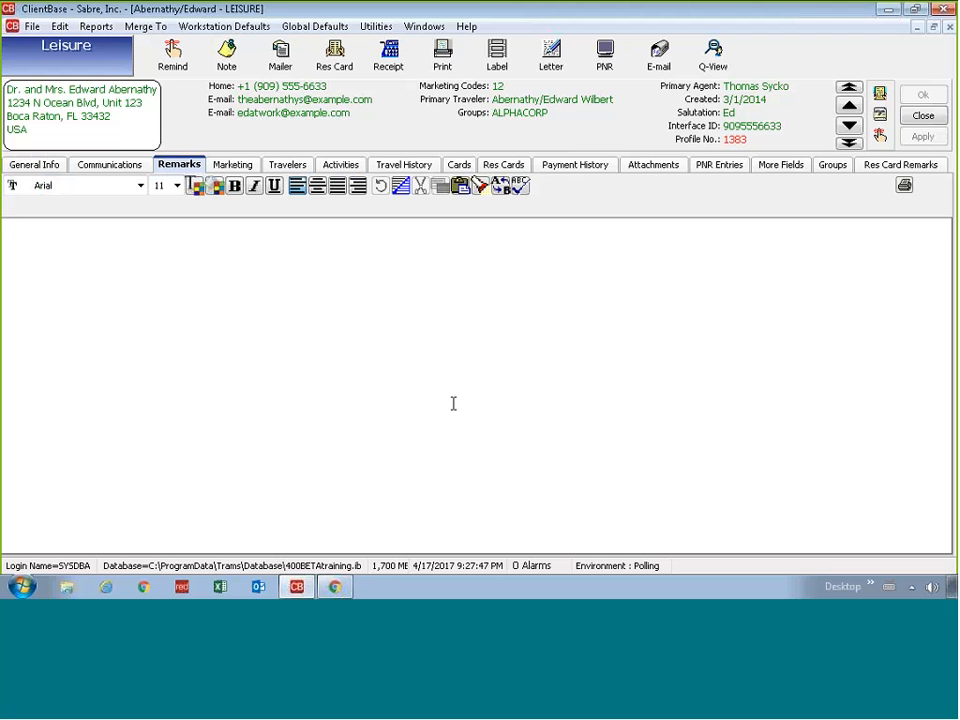
click(235, 166)
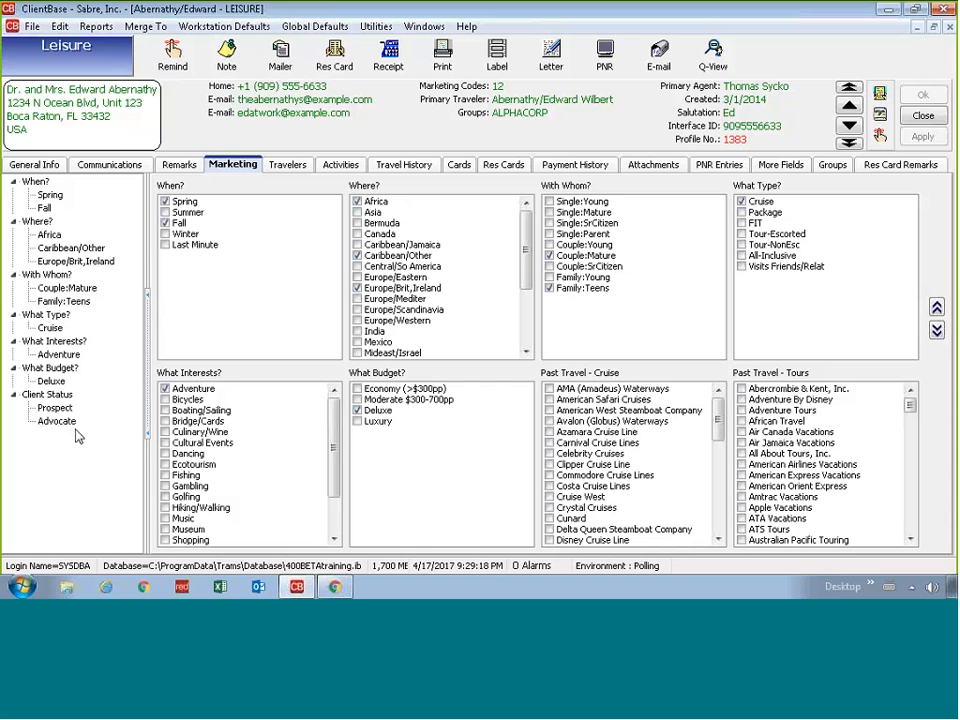
Step: List the four travelers (primary, spouse, daughter, son) with their birthdays and ages
click(287, 164)
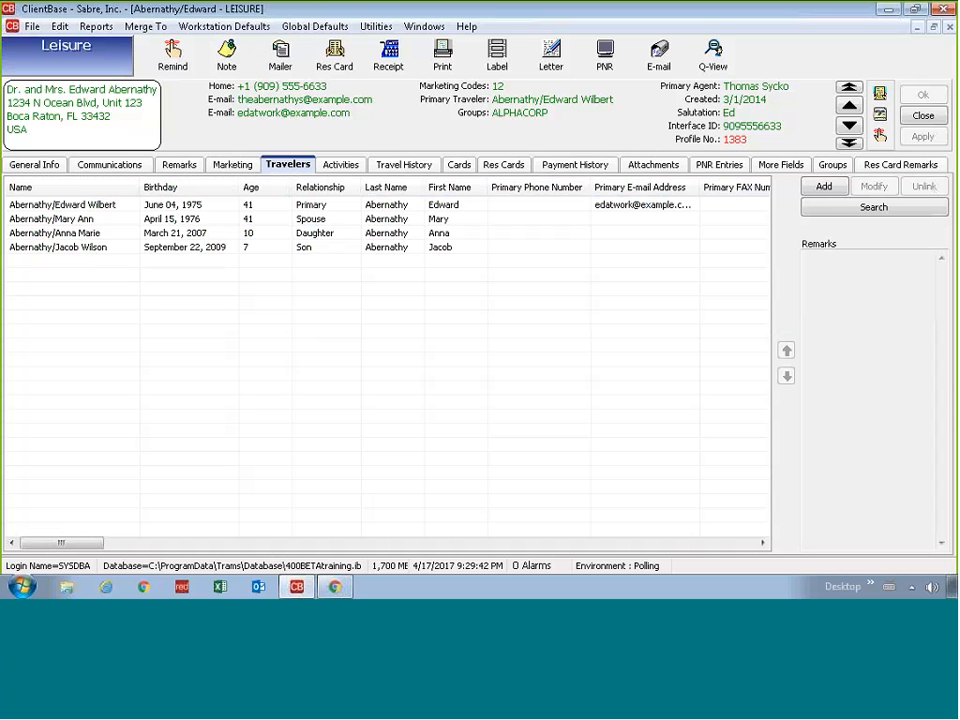
Step: Look over the traveler rows, then open the primary traveler's record: Mr., age 41, US citizen
click(100, 205)
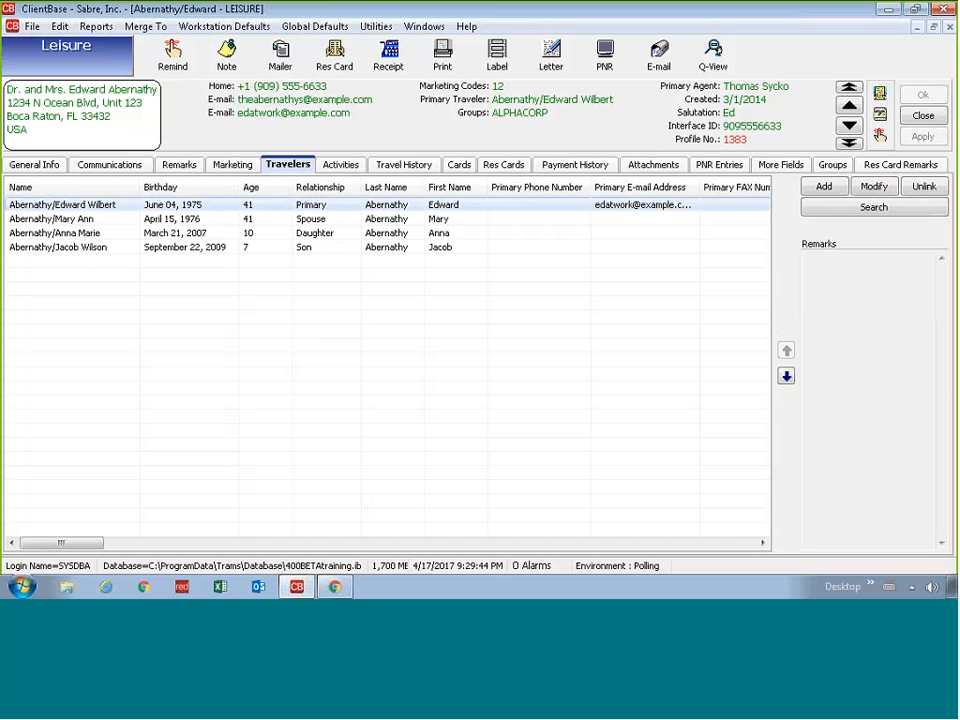
click(100, 219)
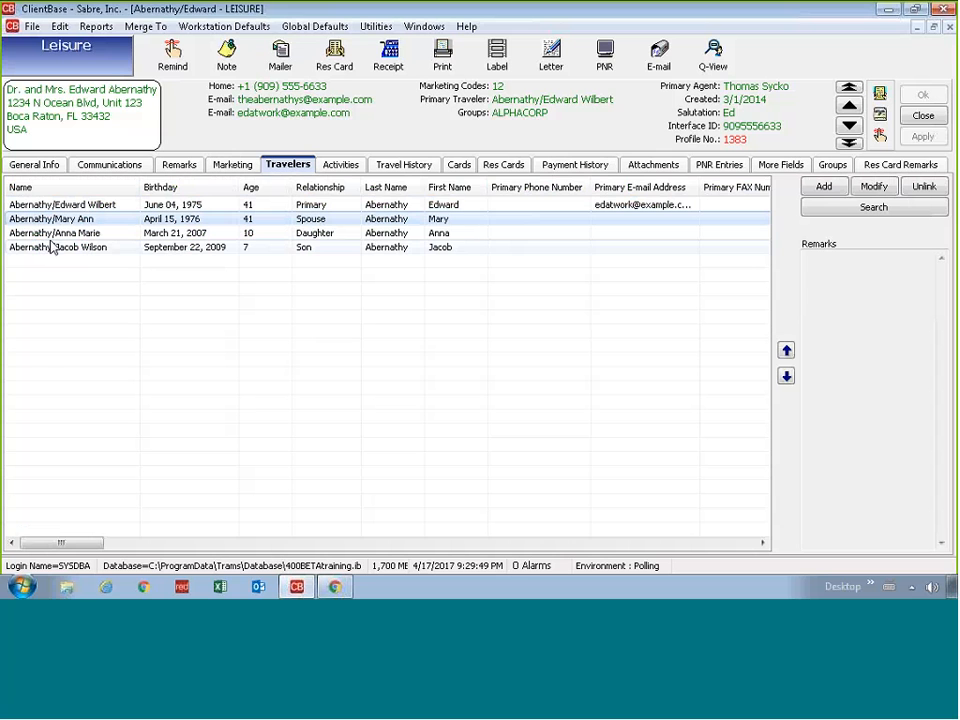
click(315, 235)
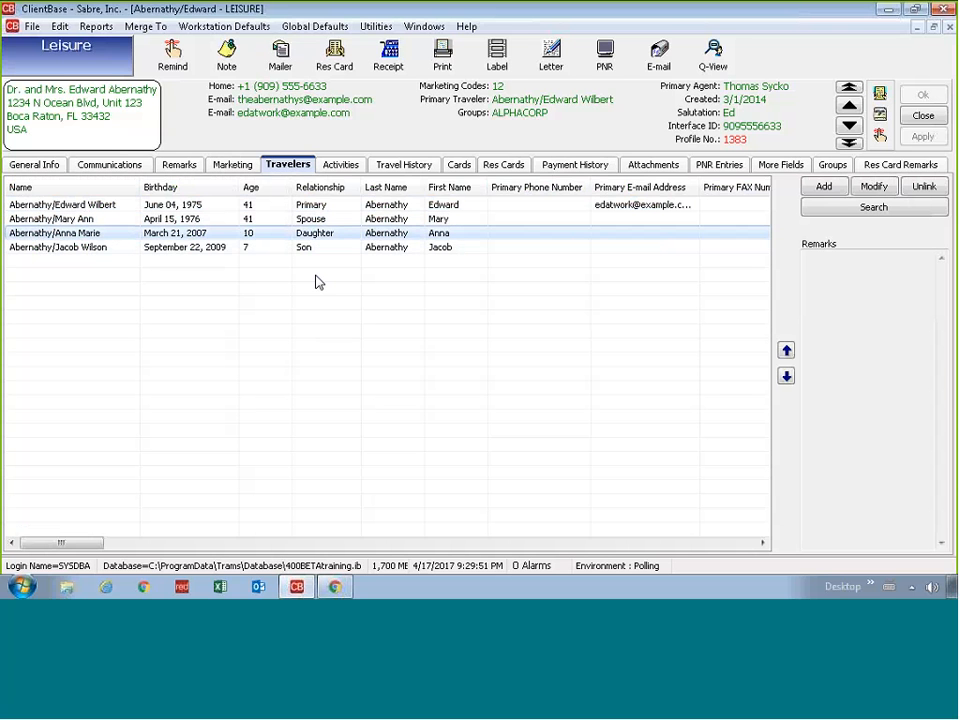
click(317, 281)
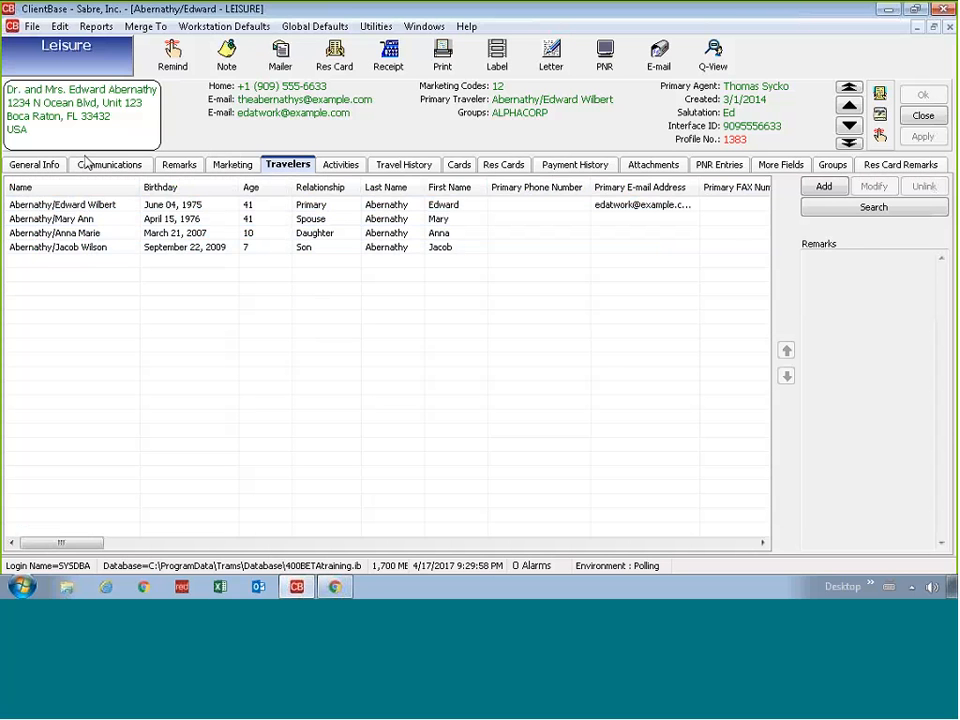
click(69, 209)
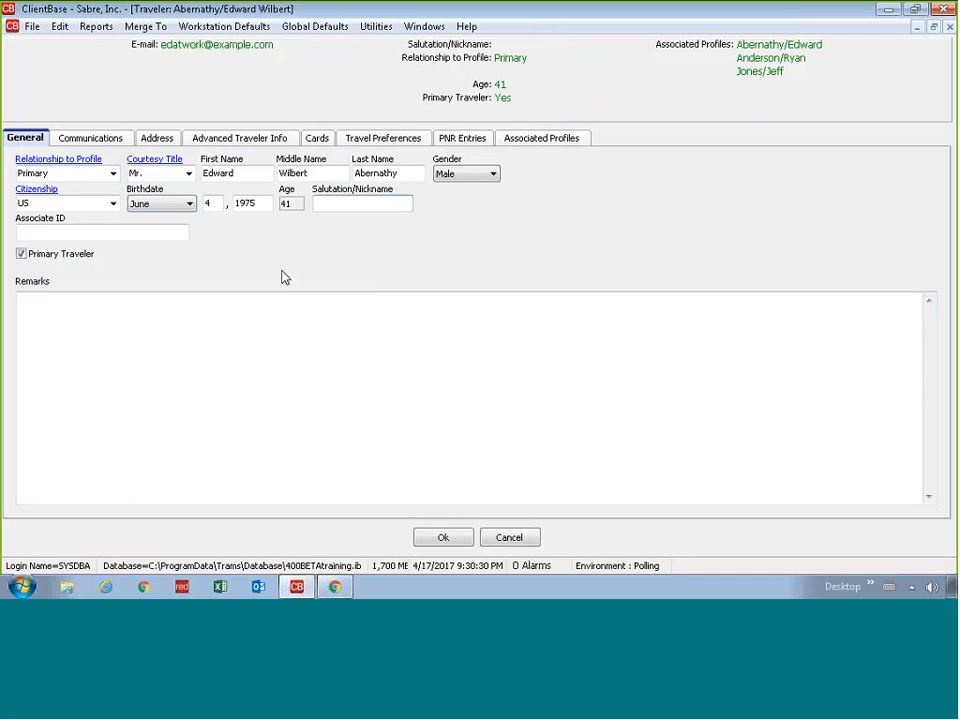
Step: Review the traveler's communications, passport and emergency contact, and Visa card, then cancel without saving
click(92, 139)
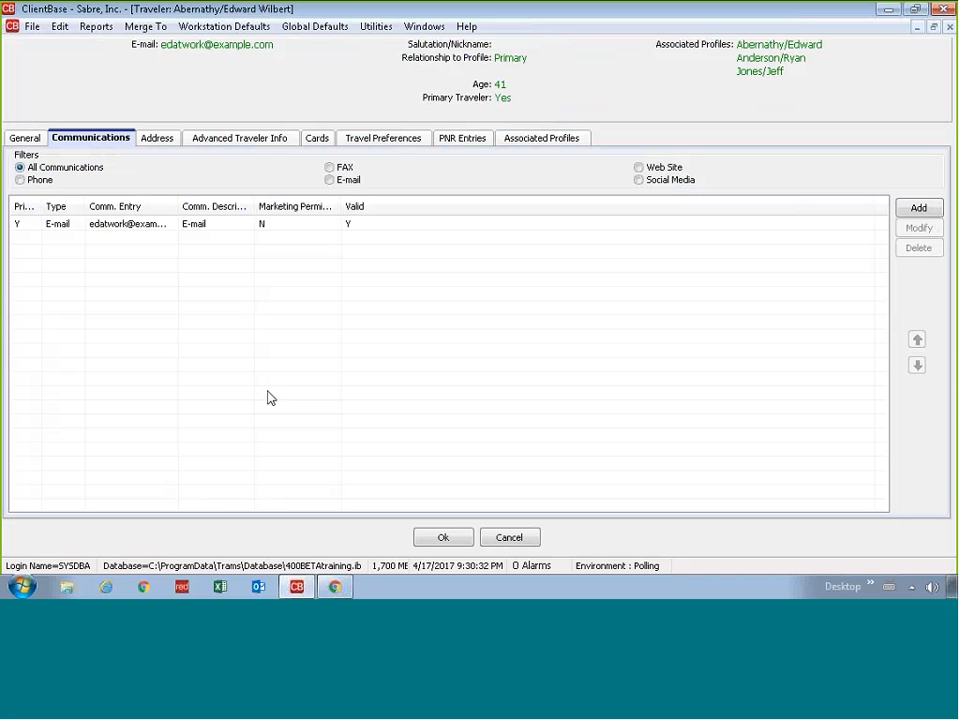
click(281, 142)
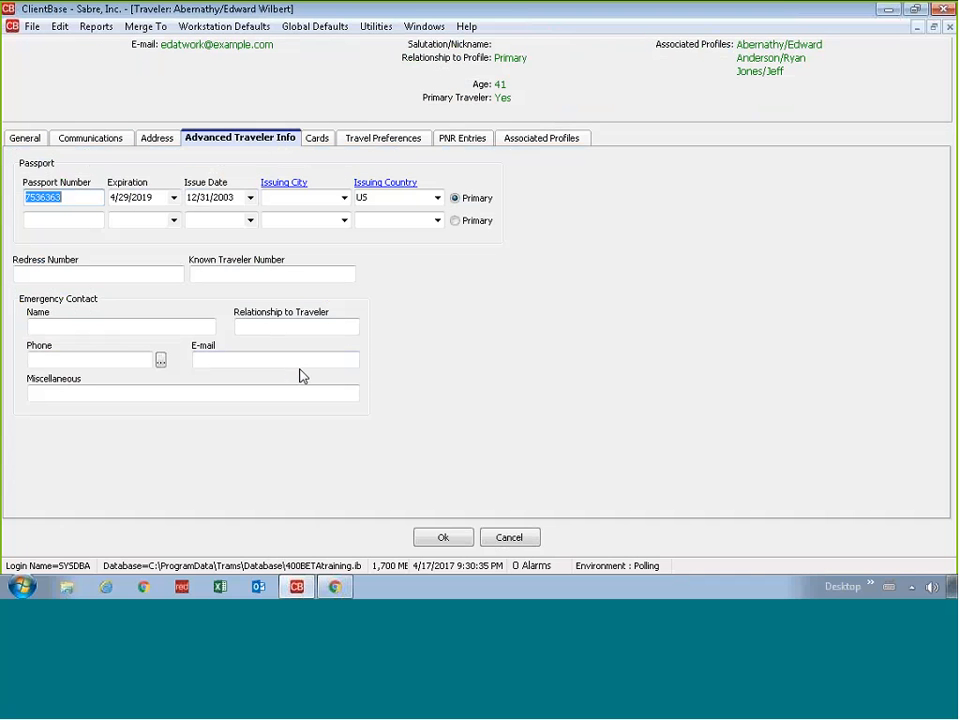
click(144, 327)
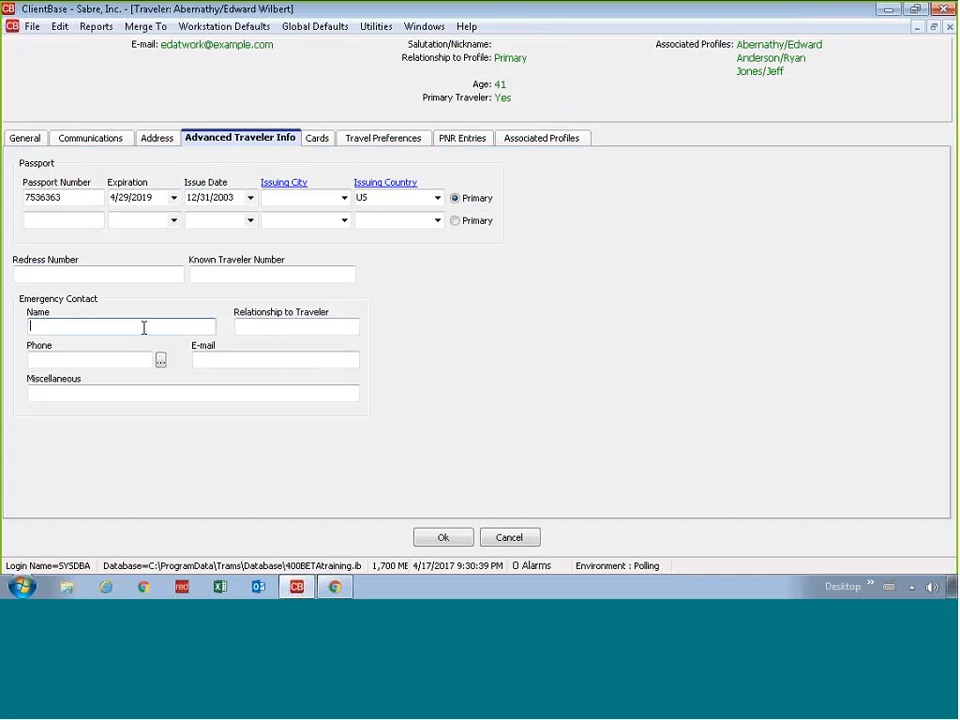
click(329, 139)
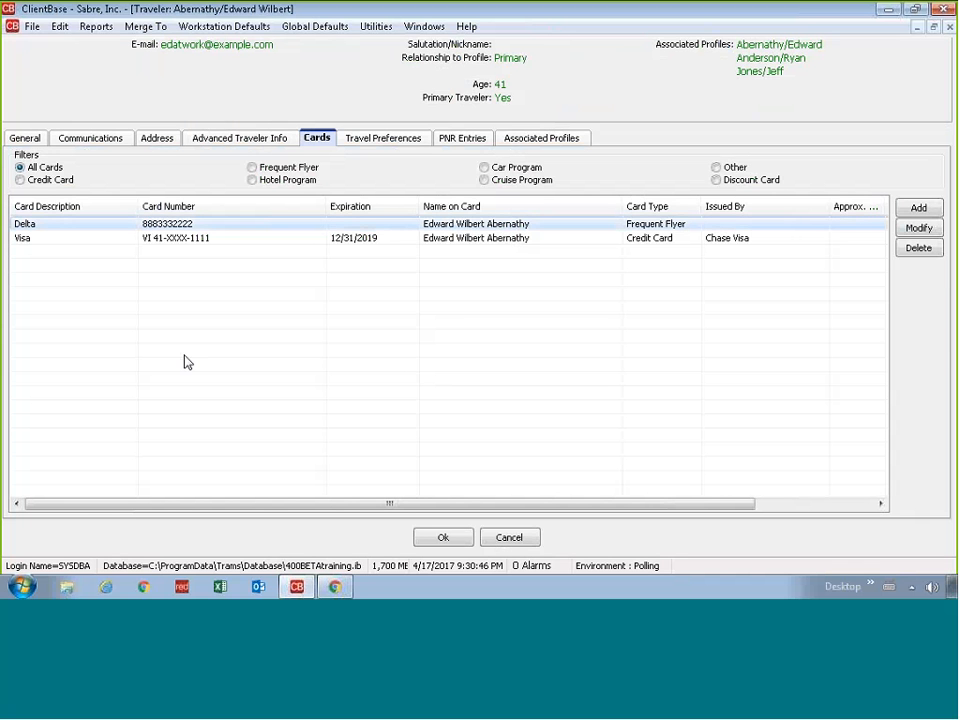
click(226, 243)
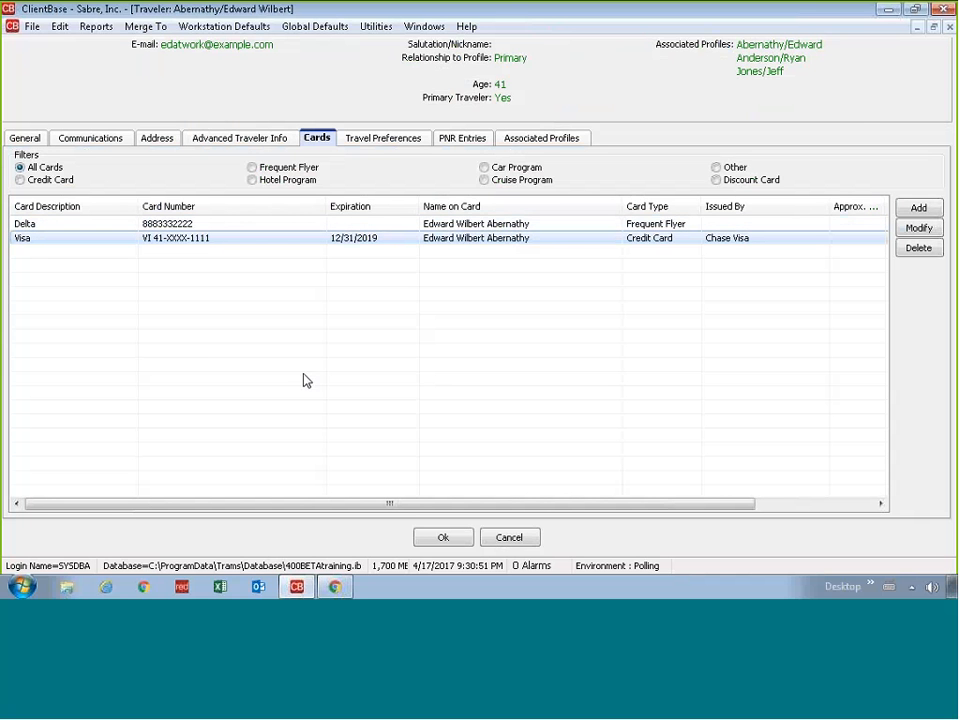
click(520, 539)
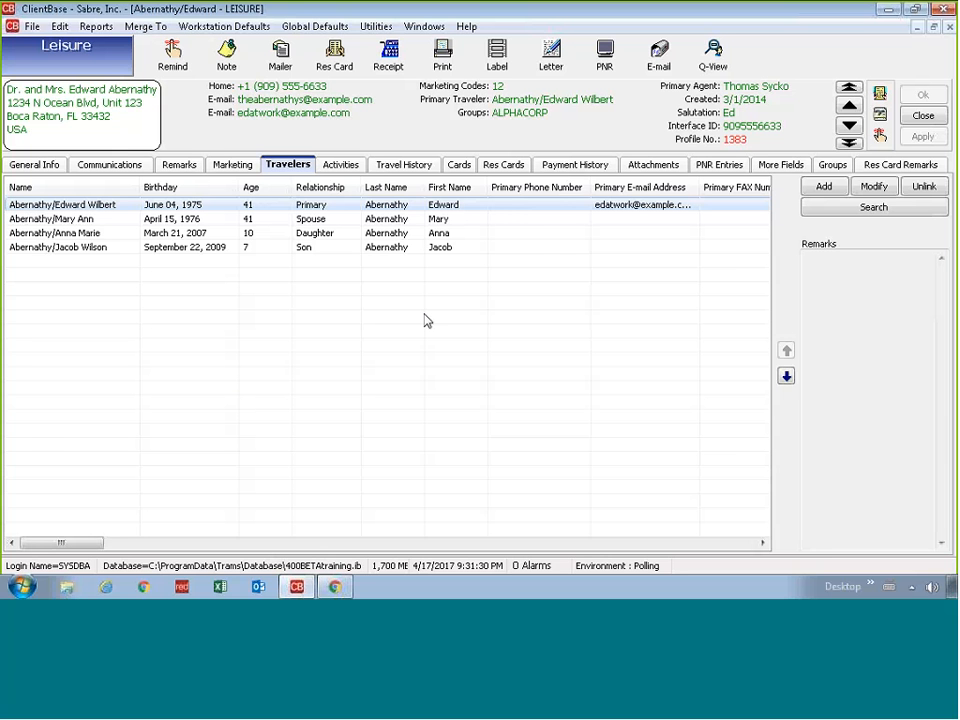
Step: Filter activities to reminders, then mailers like Avanti's Romantic Vacations, and open Travel History
click(341, 172)
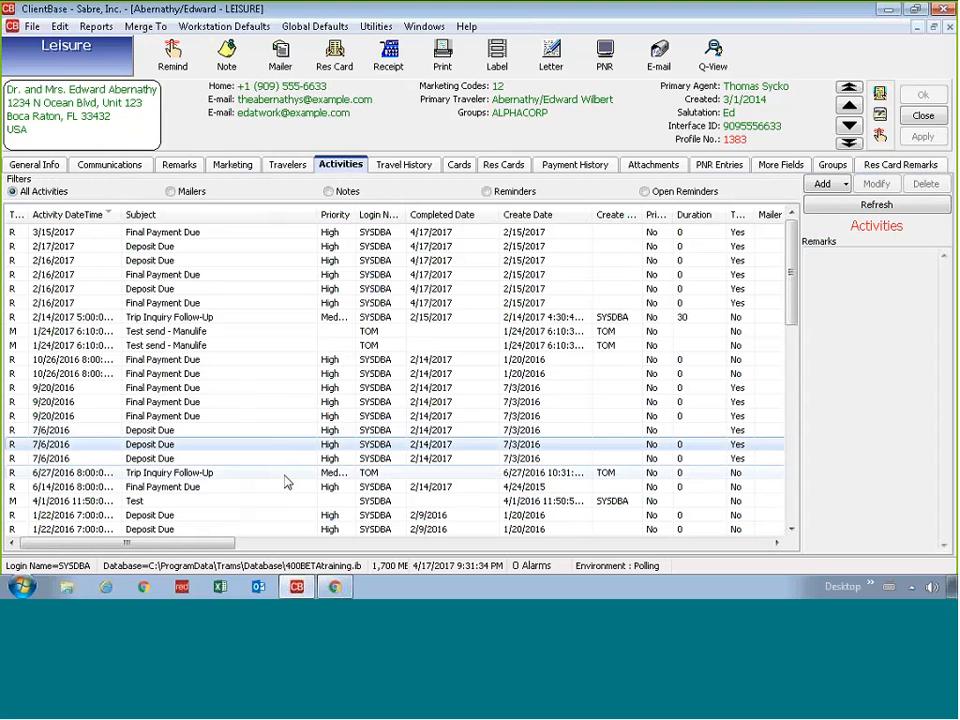
scroll(285, 483, down, 3)
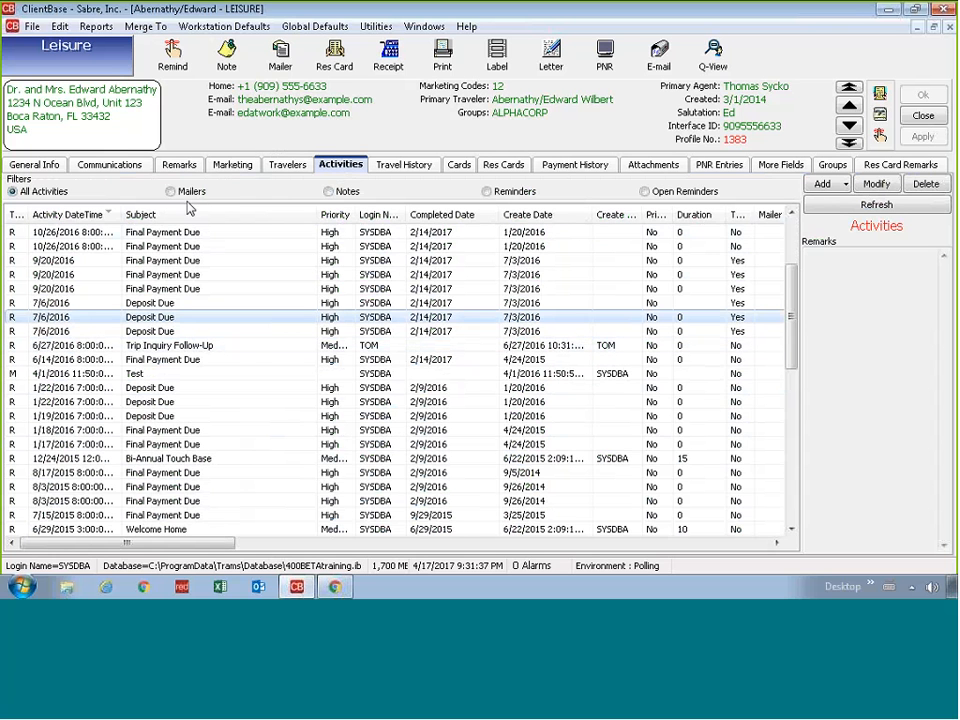
click(517, 196)
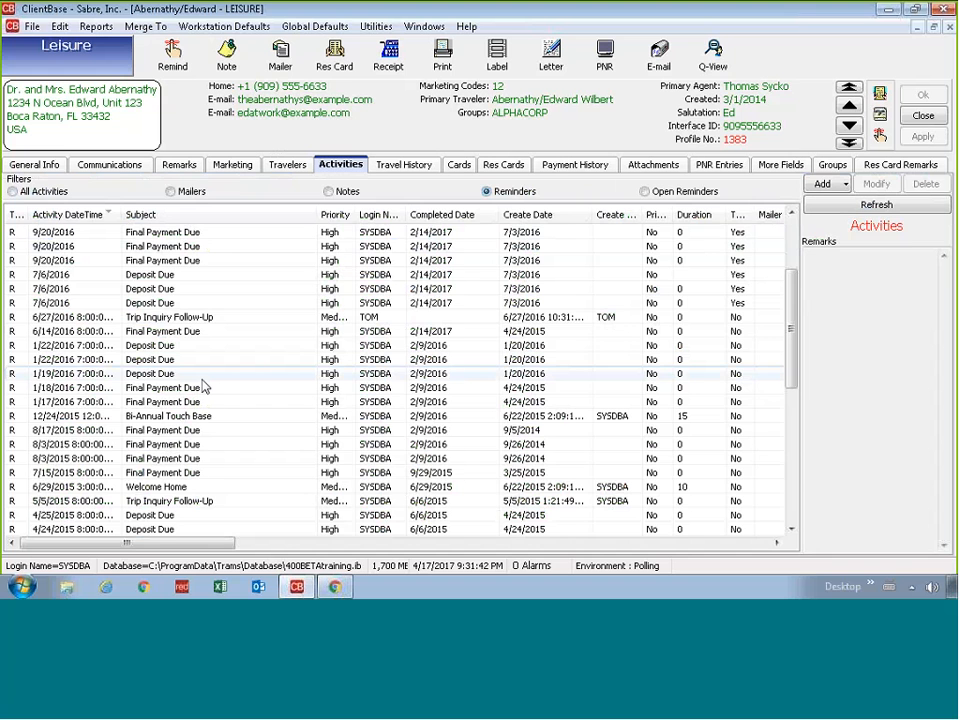
click(189, 195)
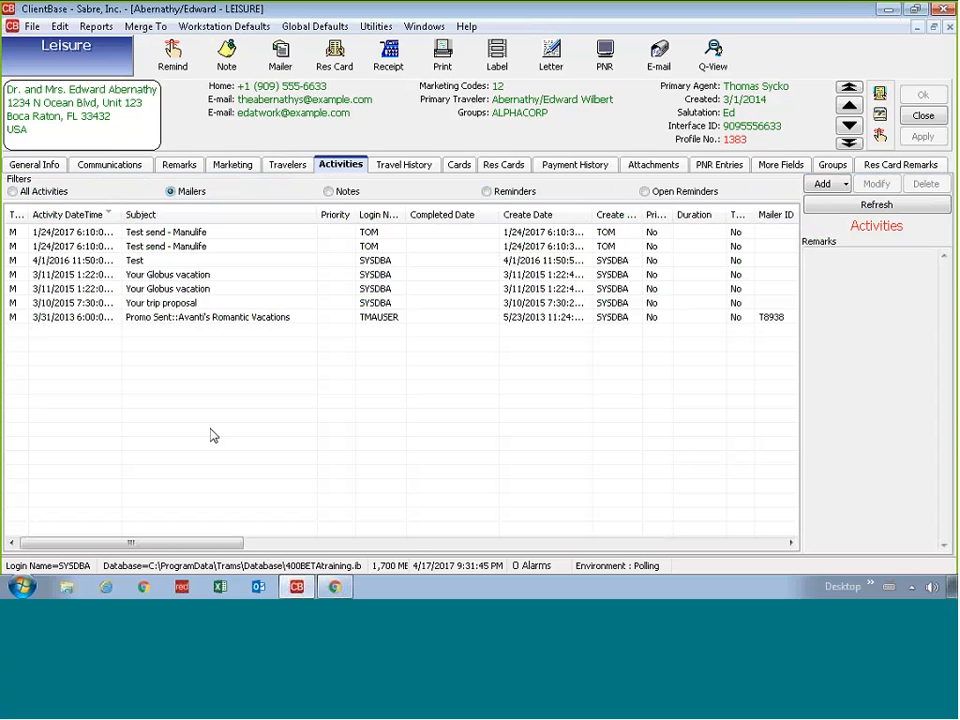
click(373, 320)
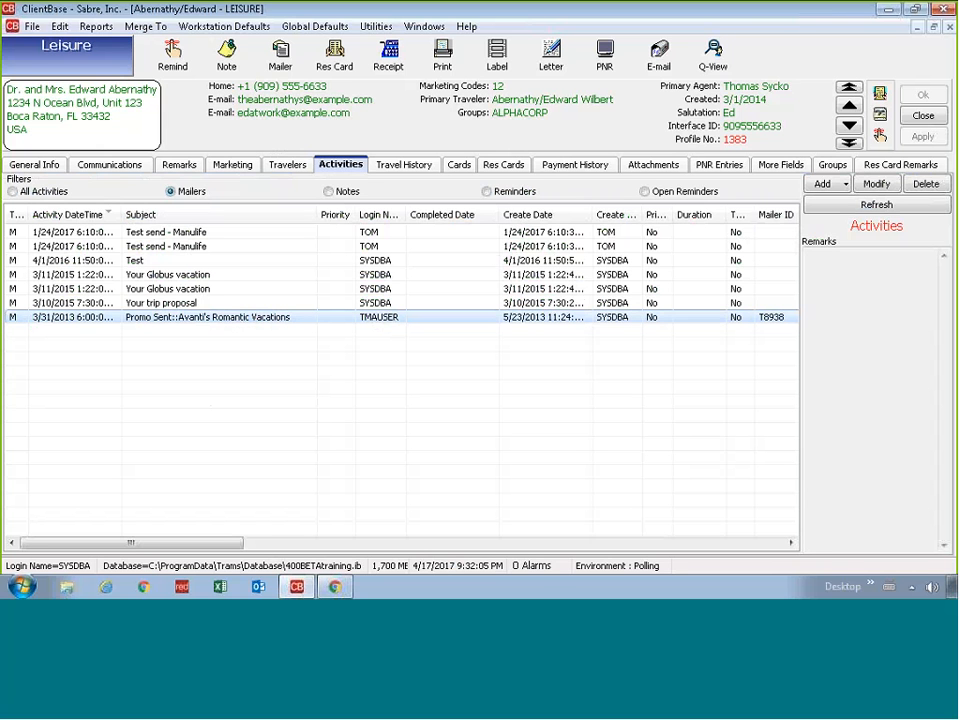
click(300, 380)
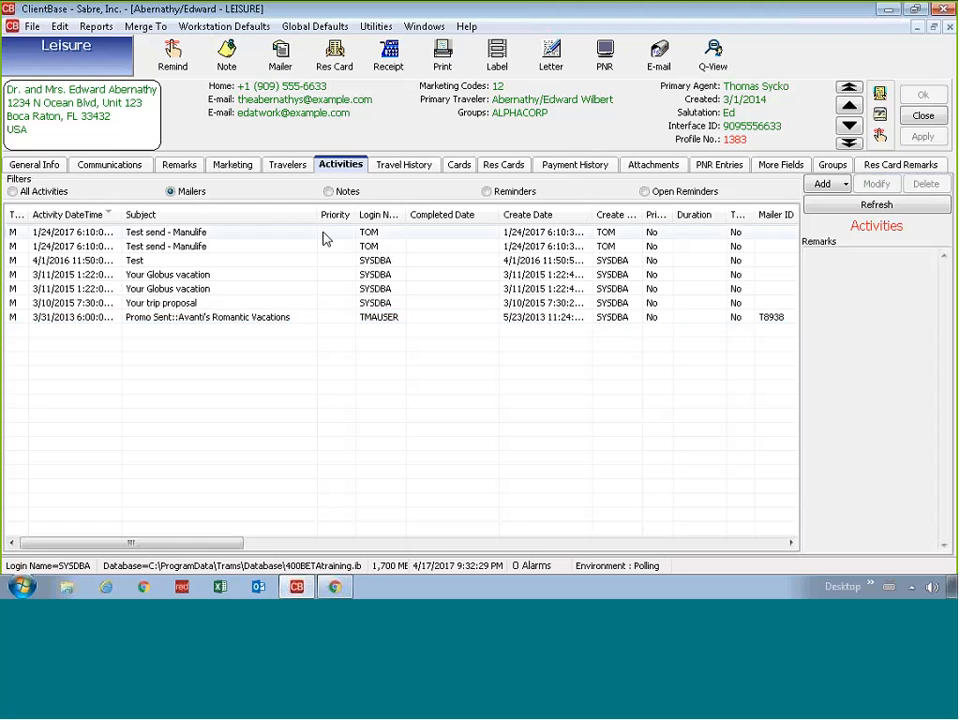
click(416, 168)
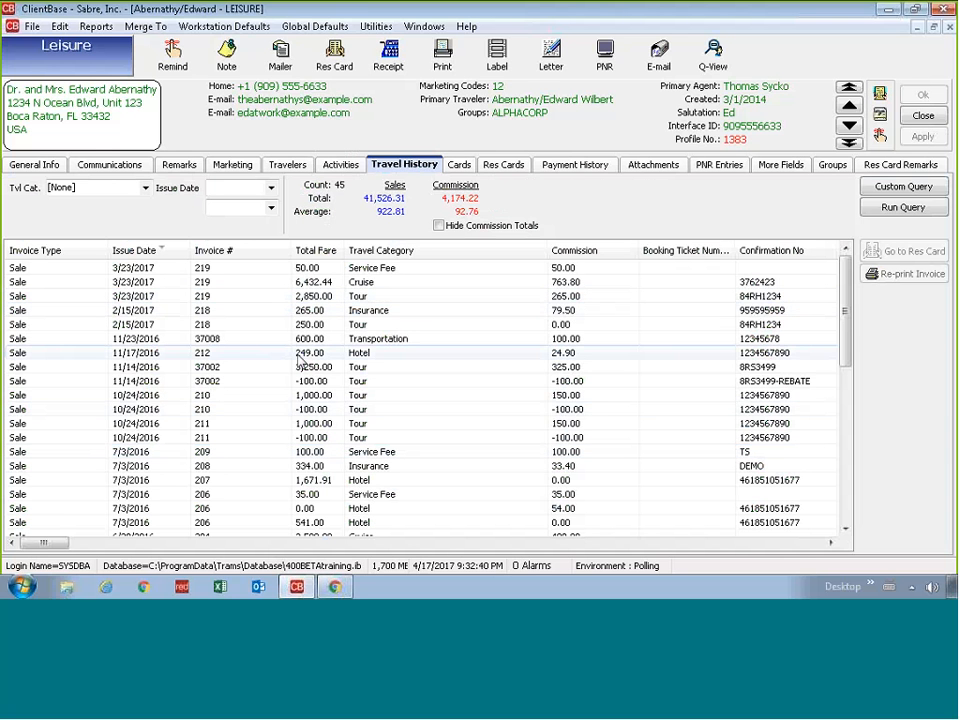
Step: Filter the res cards Active, then Departed, then Cancelled, showing six including Cruise Vacation
click(494, 170)
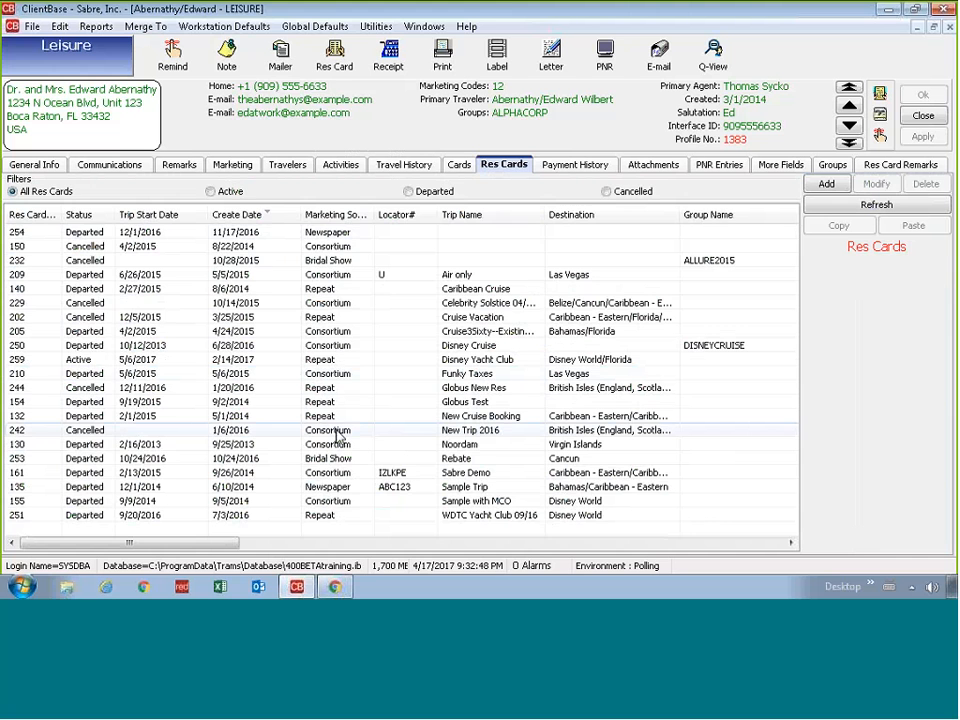
click(232, 194)
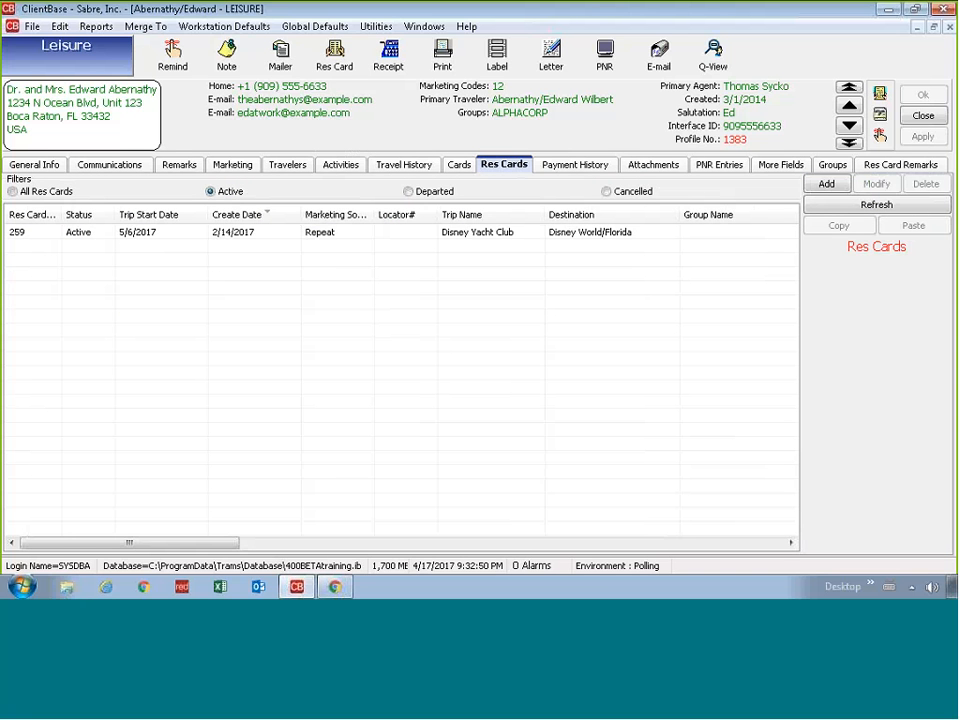
click(477, 240)
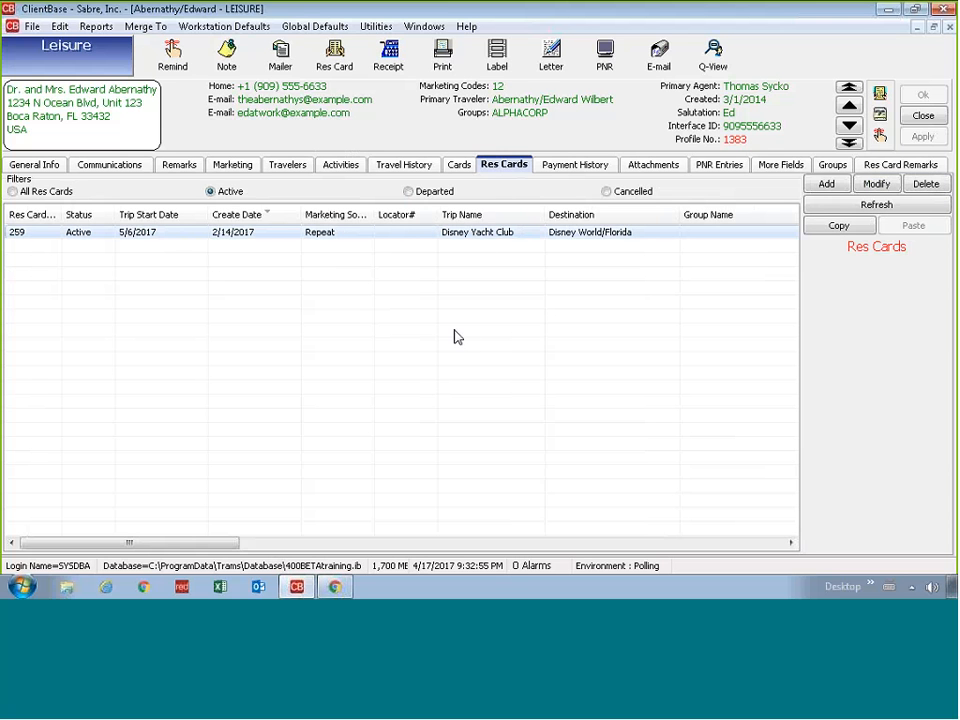
click(436, 200)
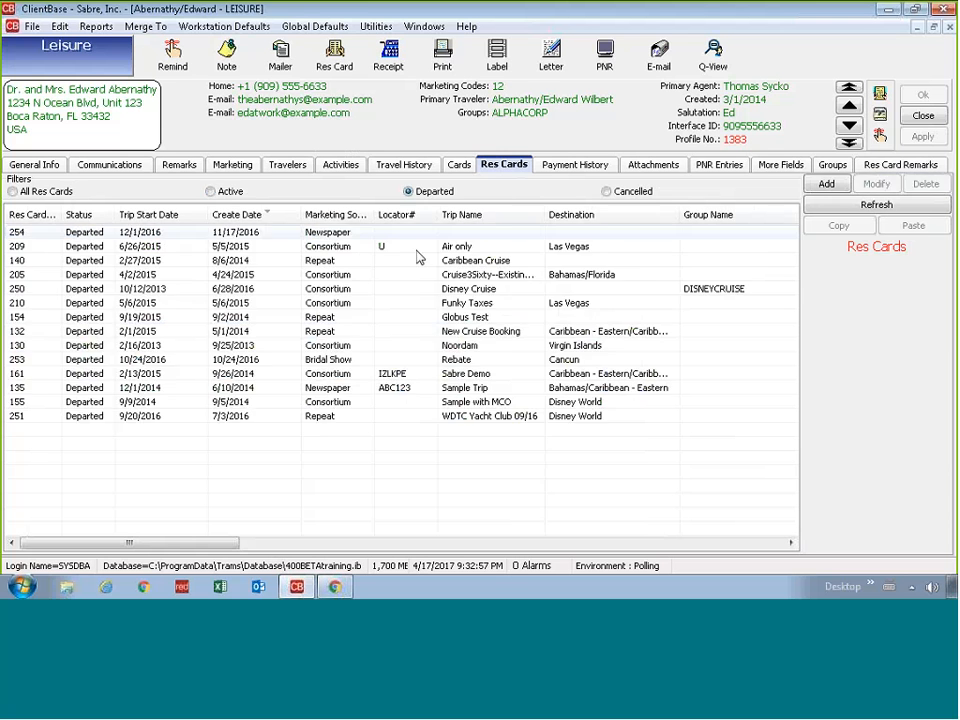
mouse_move(290, 590)
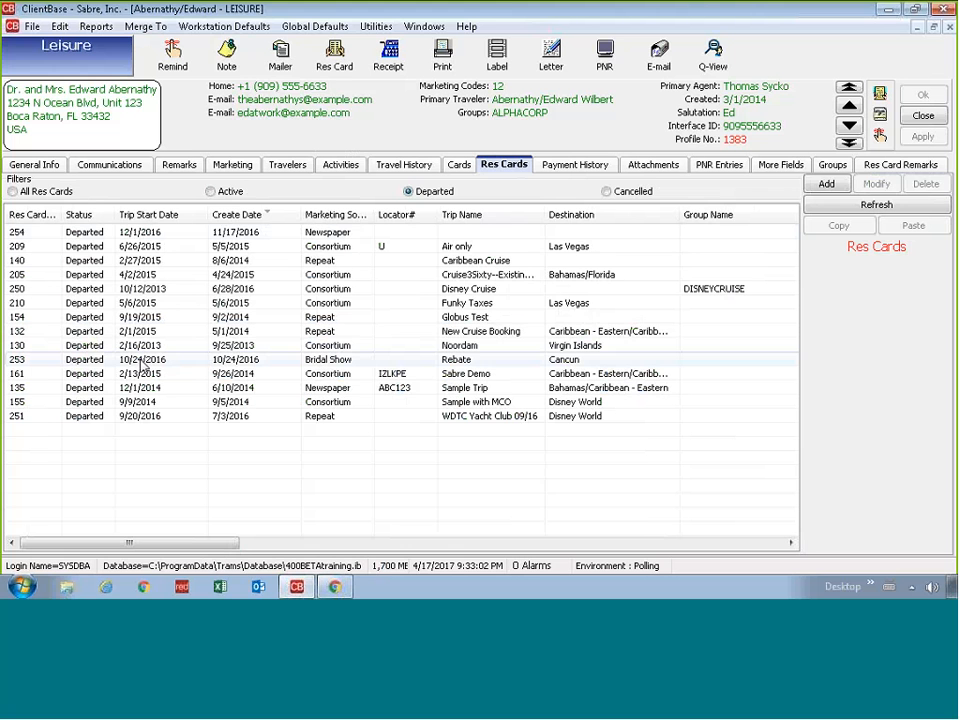
click(245, 345)
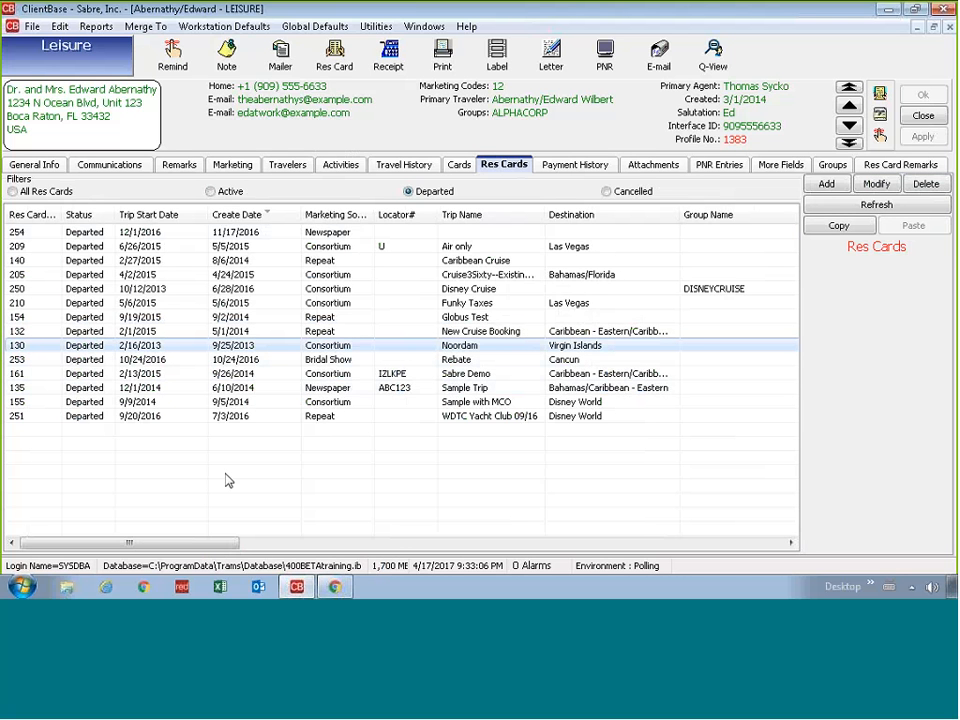
click(607, 191)
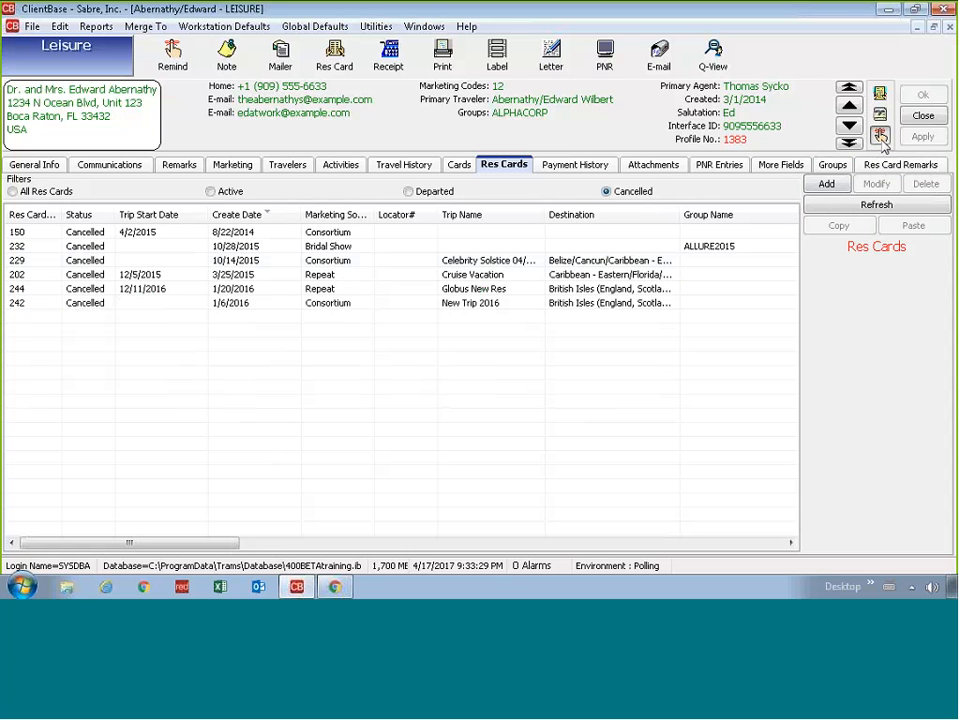
click(881, 139)
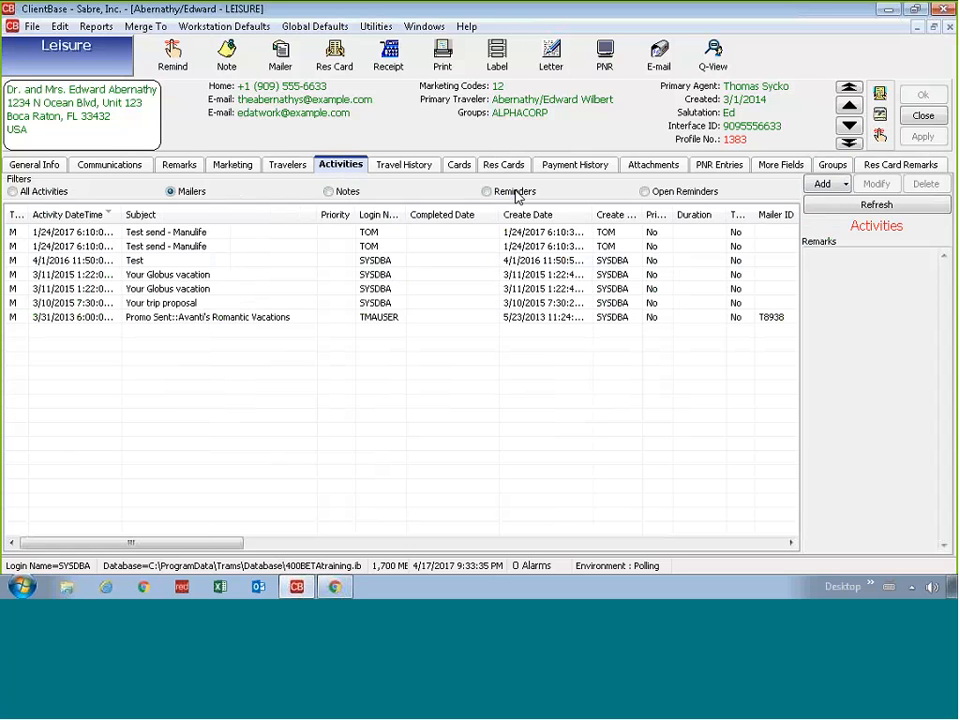
click(670, 192)
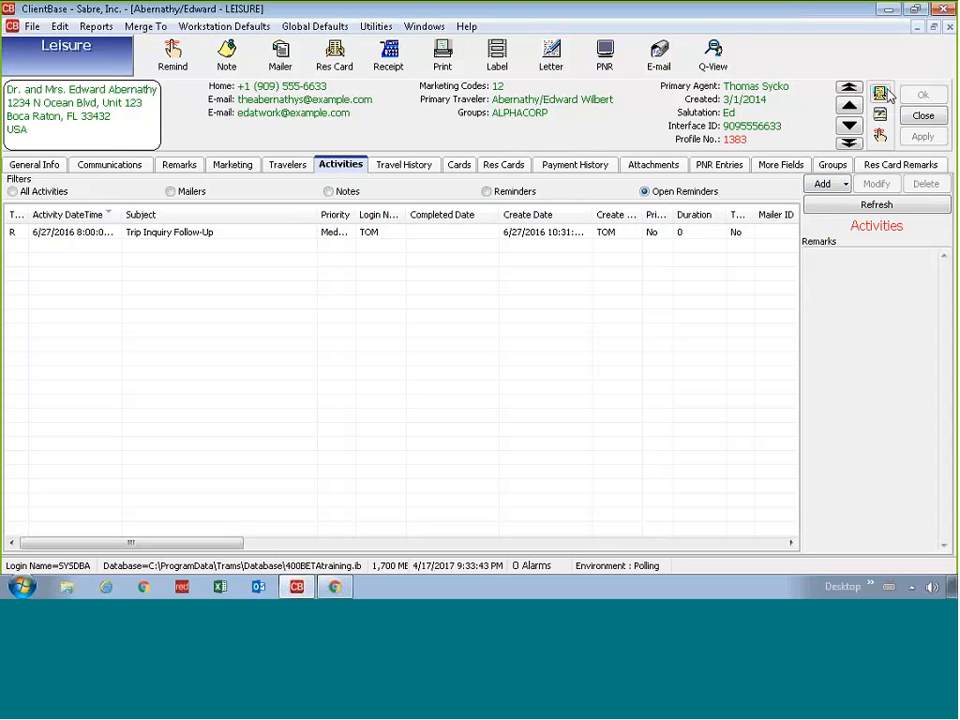
click(503, 164)
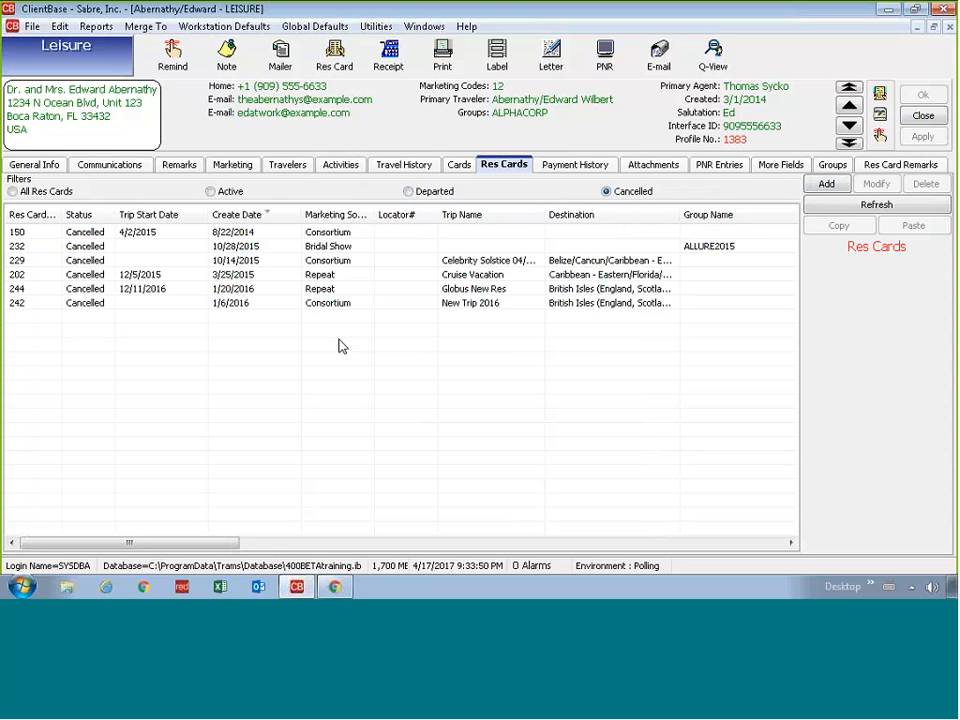
click(400, 247)
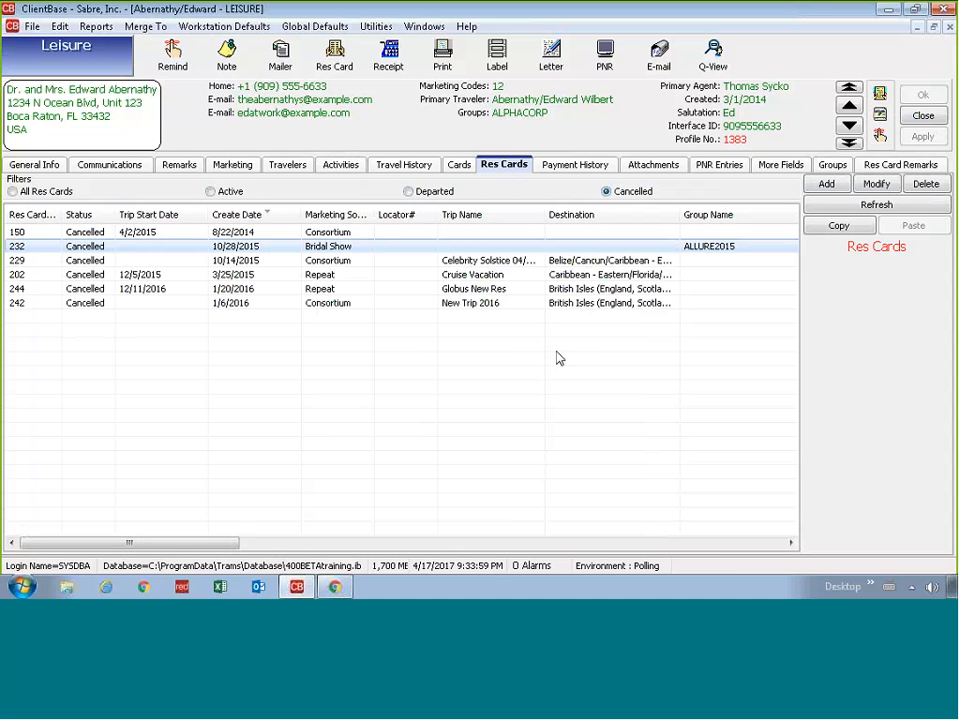
click(814, 205)
click(925, 118)
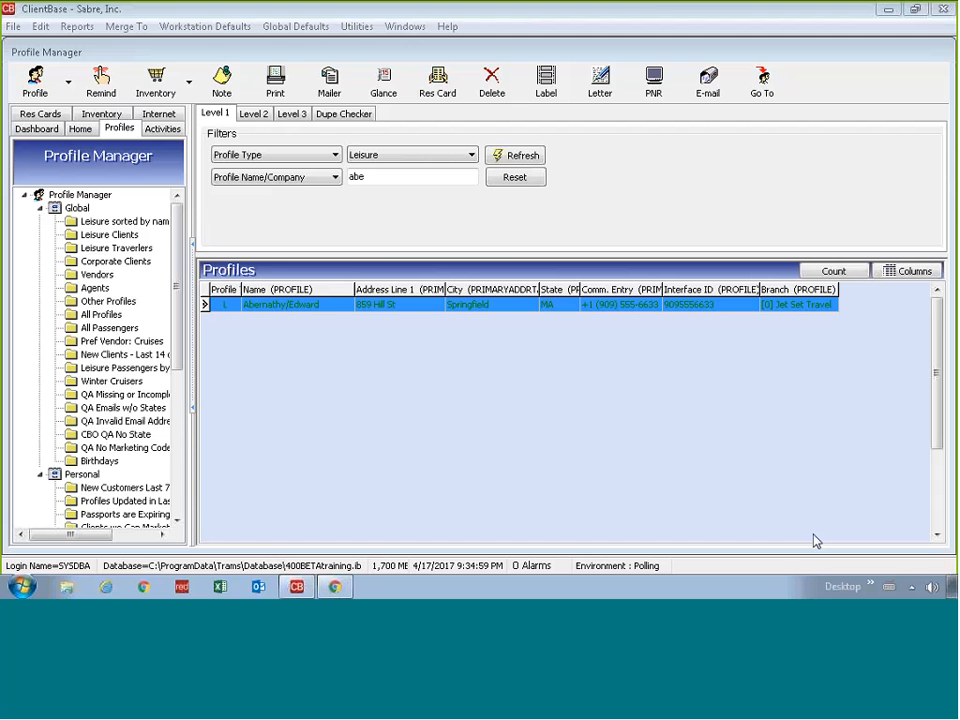
Step: Search profiles for 'brown', then start a blank Leisure profile in the Jet Set Travel branch
double_click(417, 174)
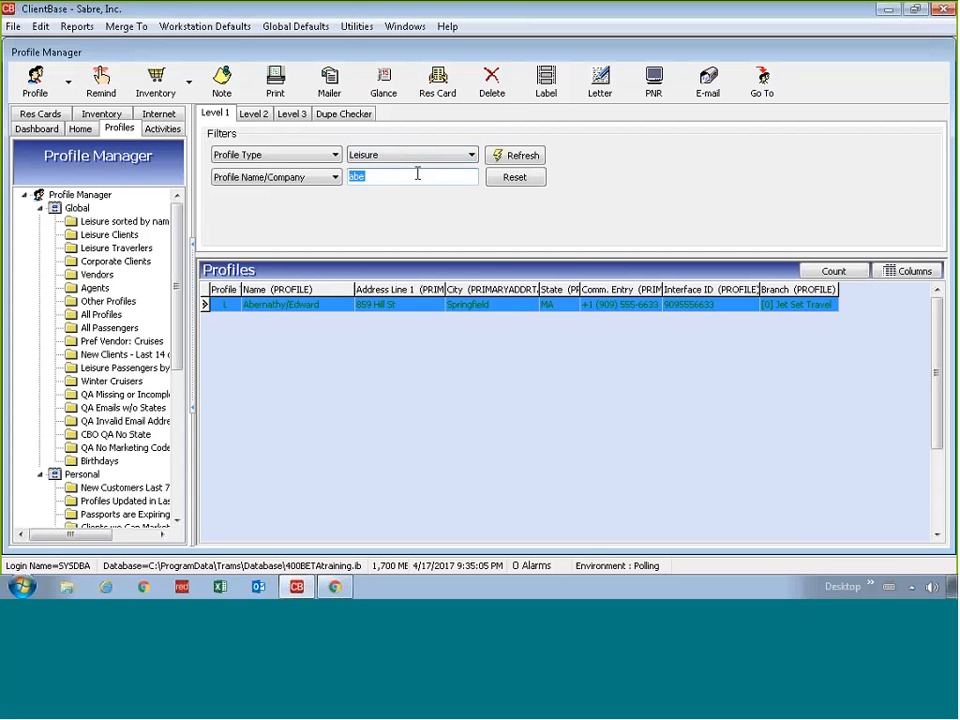
text(brown)
key(Return)
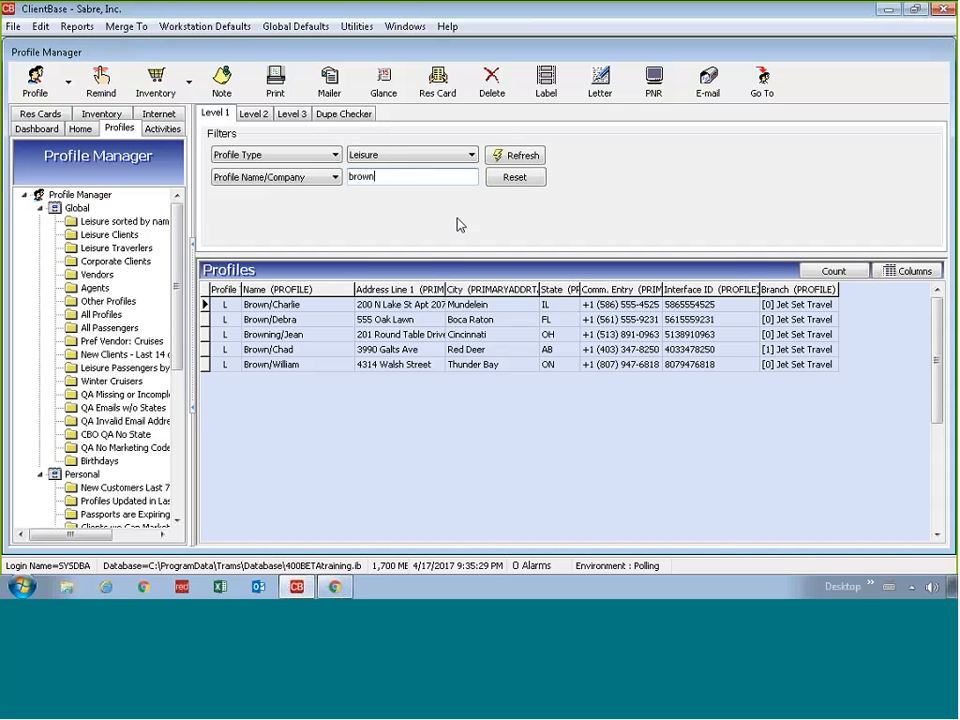
click(61, 90)
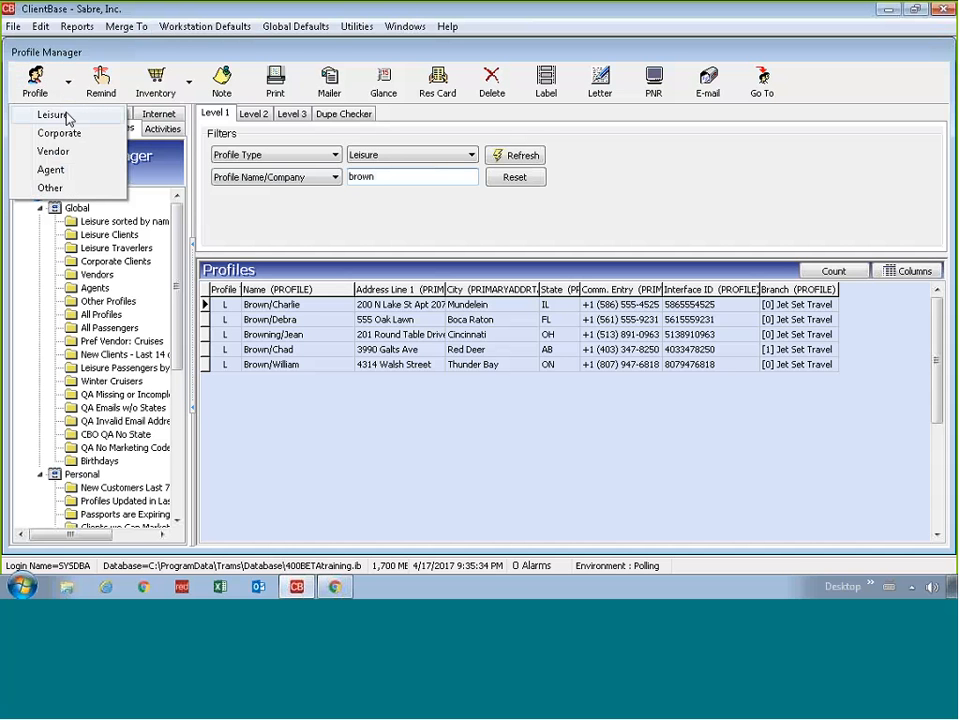
click(67, 119)
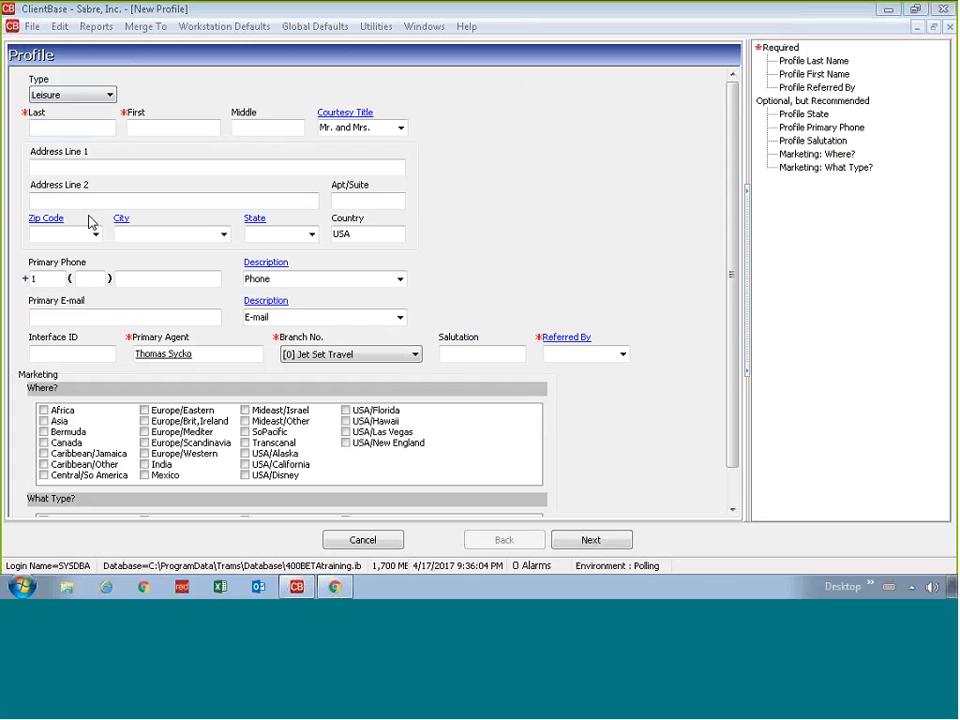
Step: Try to continue the empty Leisure profile, triggering the missing required and recommended fields warning
click(74, 127)
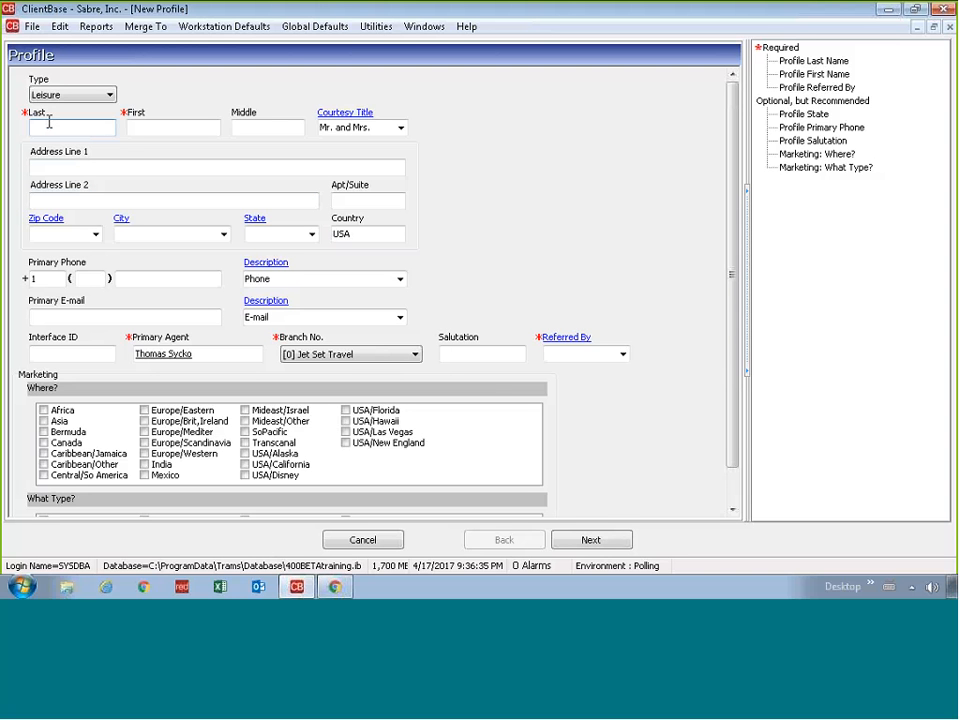
click(573, 541)
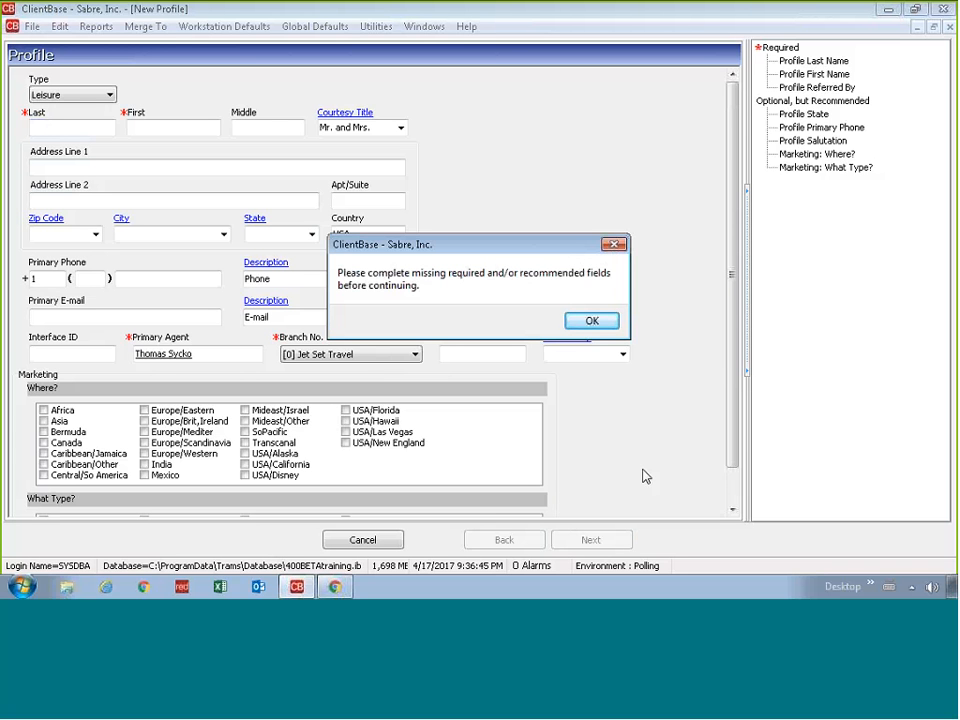
Step: Close the missing-fields warning and review the required last name, first name, referred-by and recommended state items
click(603, 325)
click(839, 64)
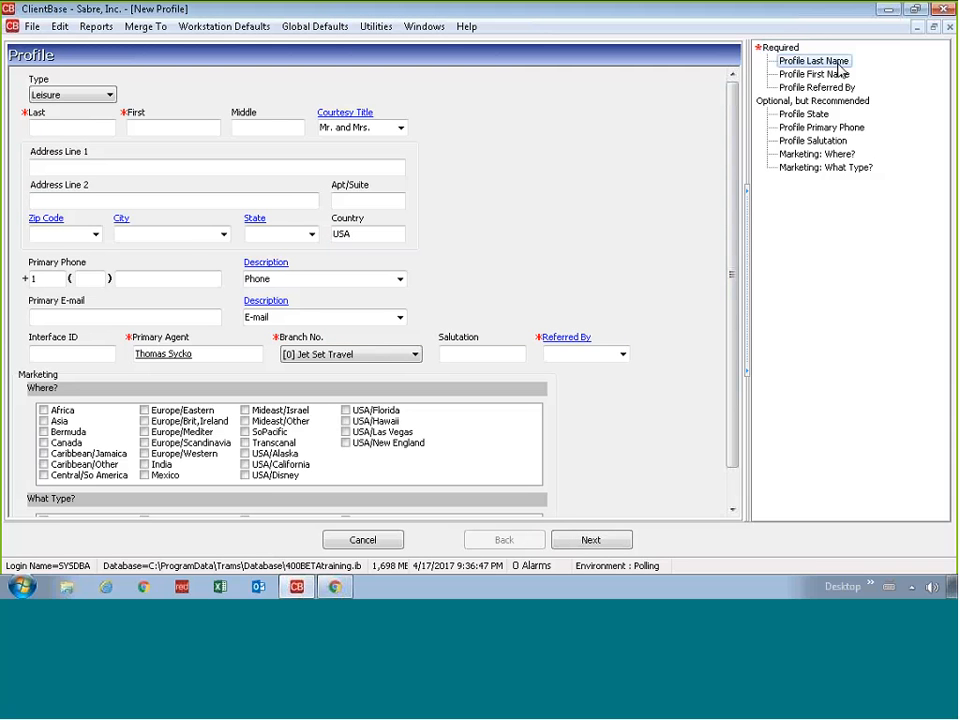
click(835, 75)
click(831, 91)
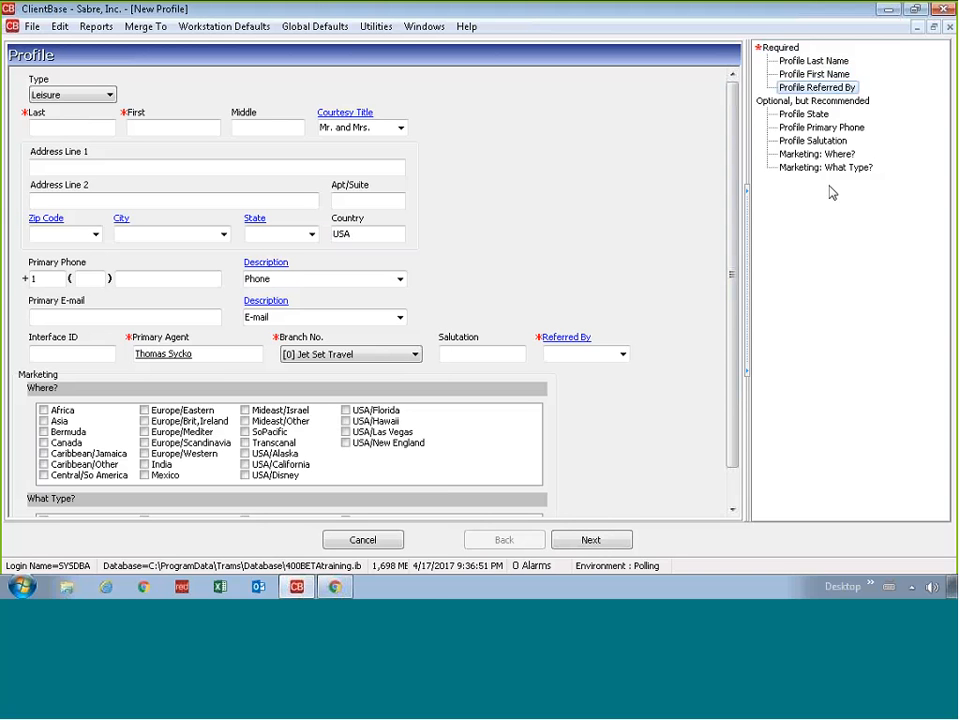
click(829, 116)
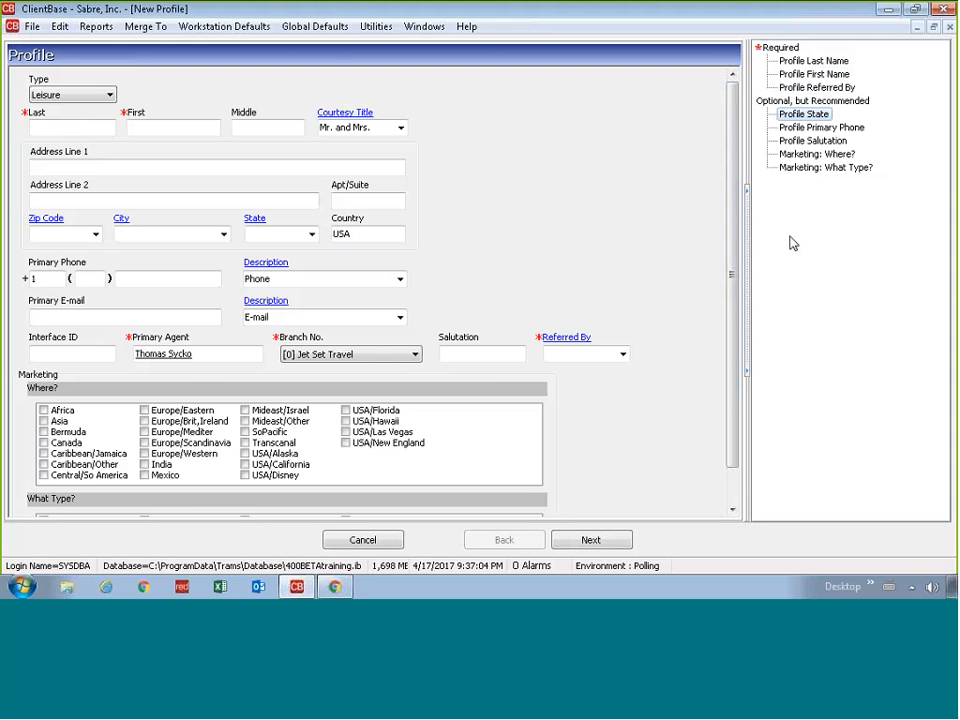
click(46, 125)
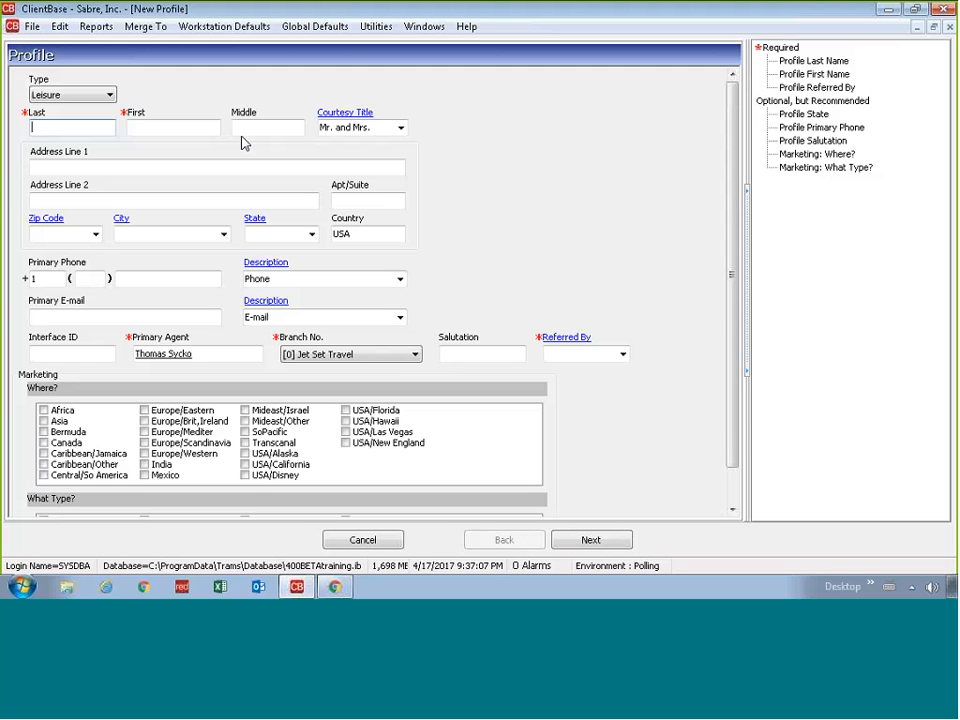
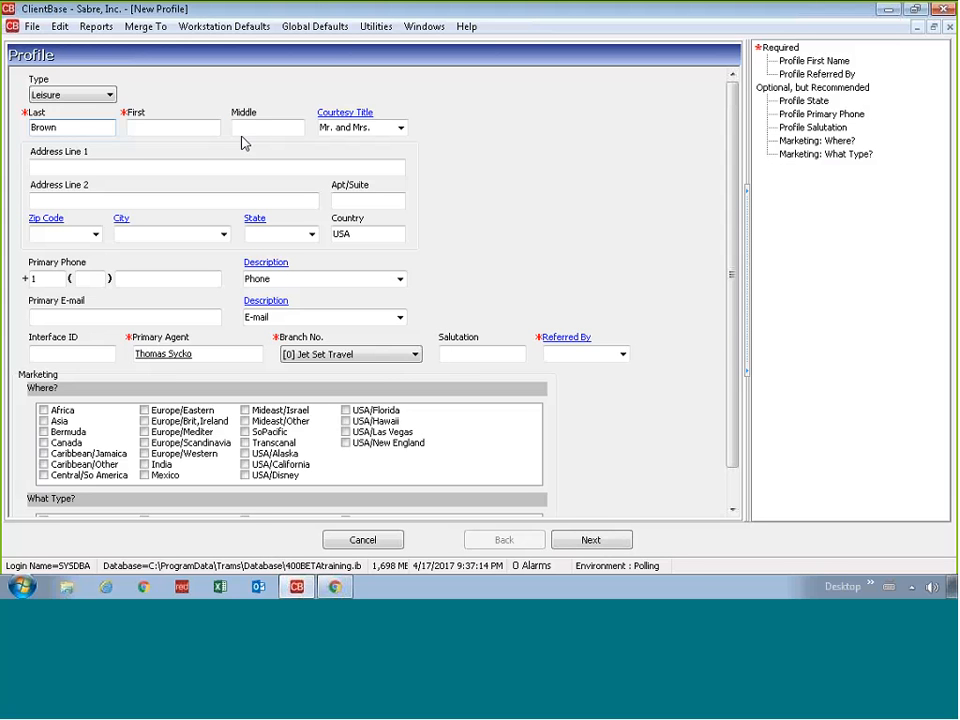
Step: Enter the client's last name and first name, correcting the mistyped first name
key(Tab)
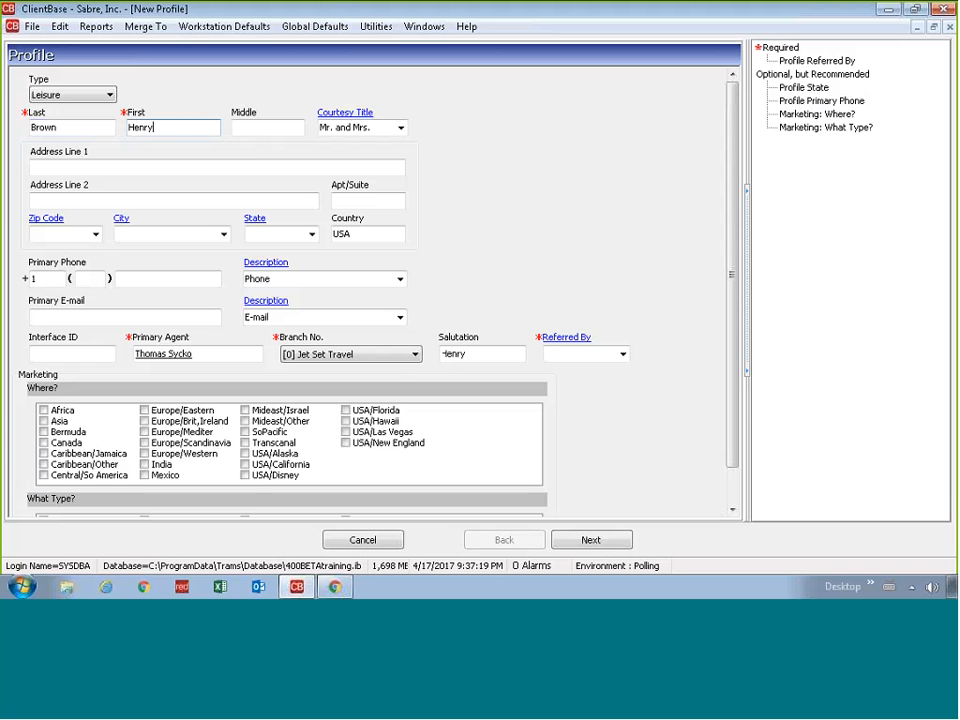
text( and Jane)
key(BackSpace)
key(BackSpace)
key(BackSpace)
key(BackSpace)
key(BackSpace)
key(BackSpace)
key(BackSpace)
key(BackSpace)
key(BackSpace)
key(BackSpace)
key(BackSpace)
key(BackSpace)
key(BackSpace)
text(ank)
click(401, 131)
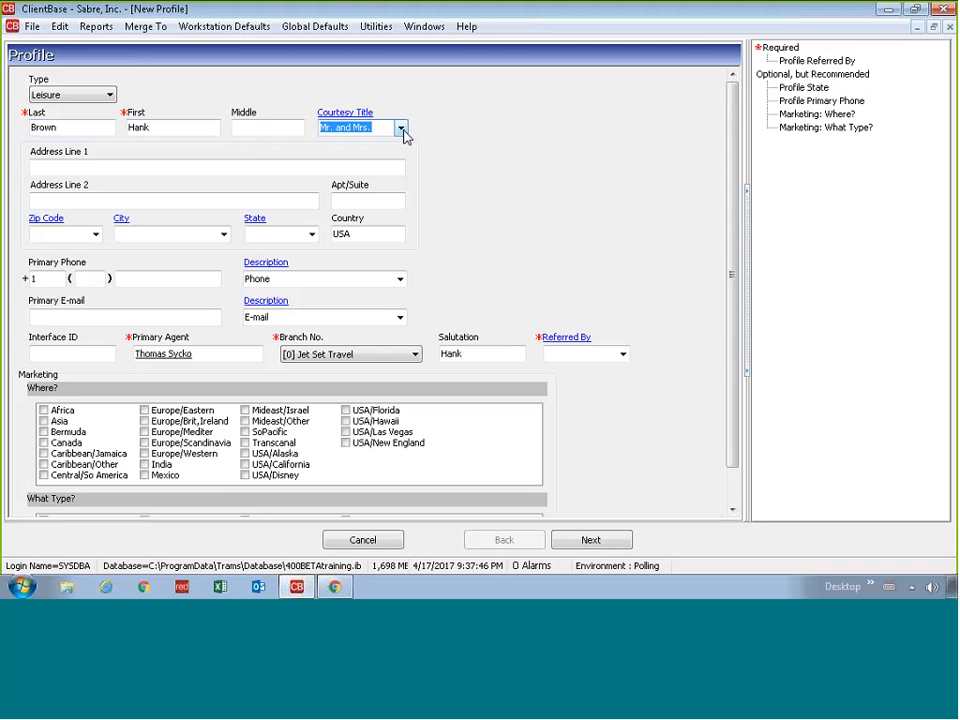
click(401, 131)
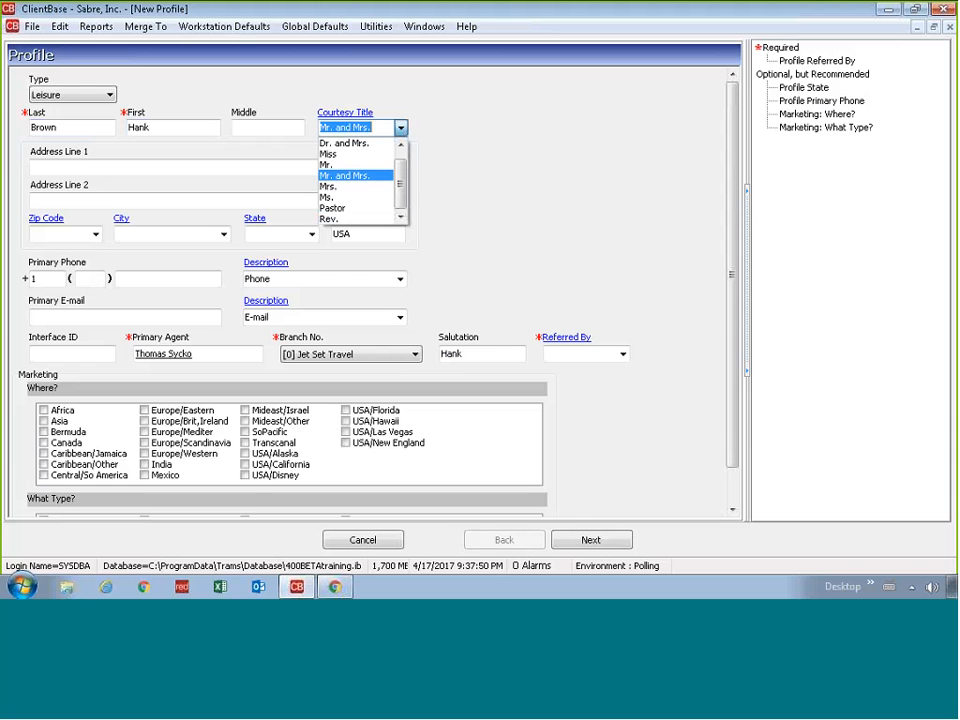
click(365, 166)
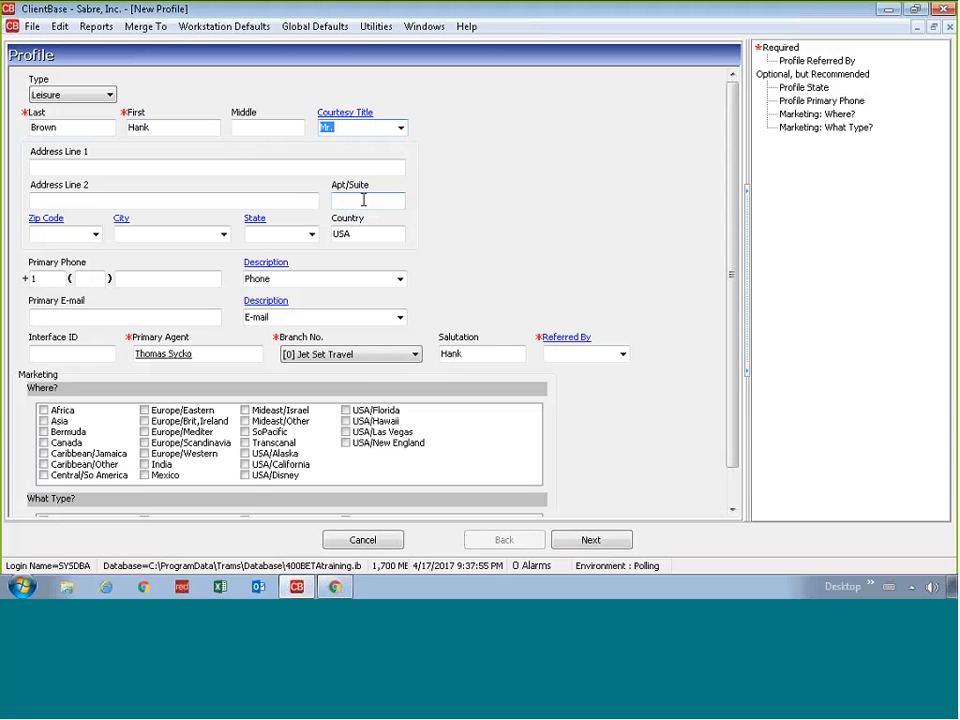
text(Dr. and Mrs)
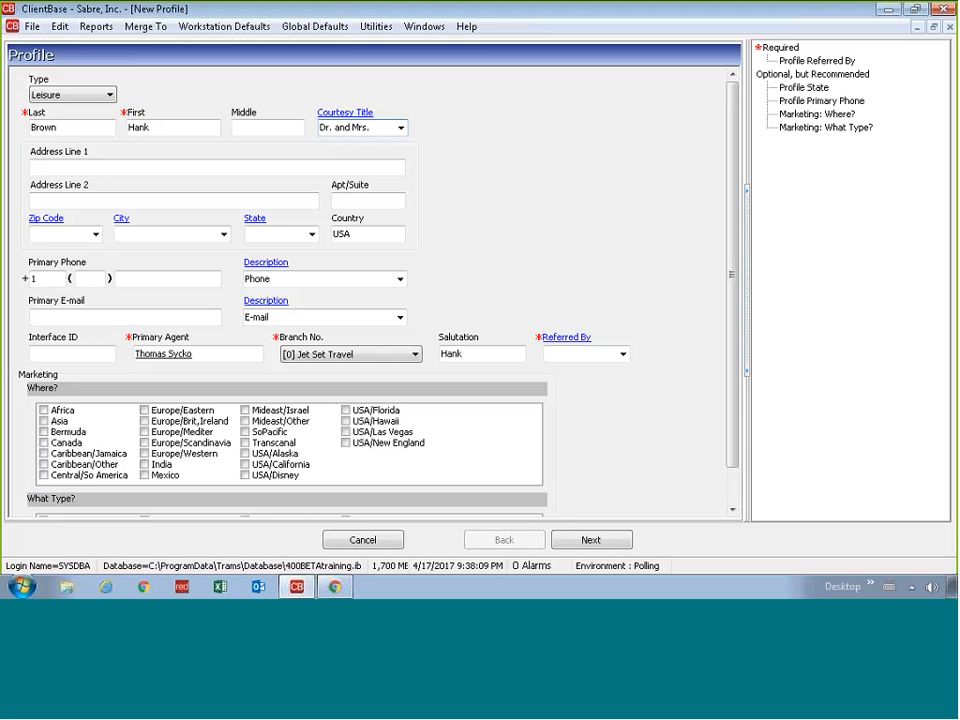
click(401, 128)
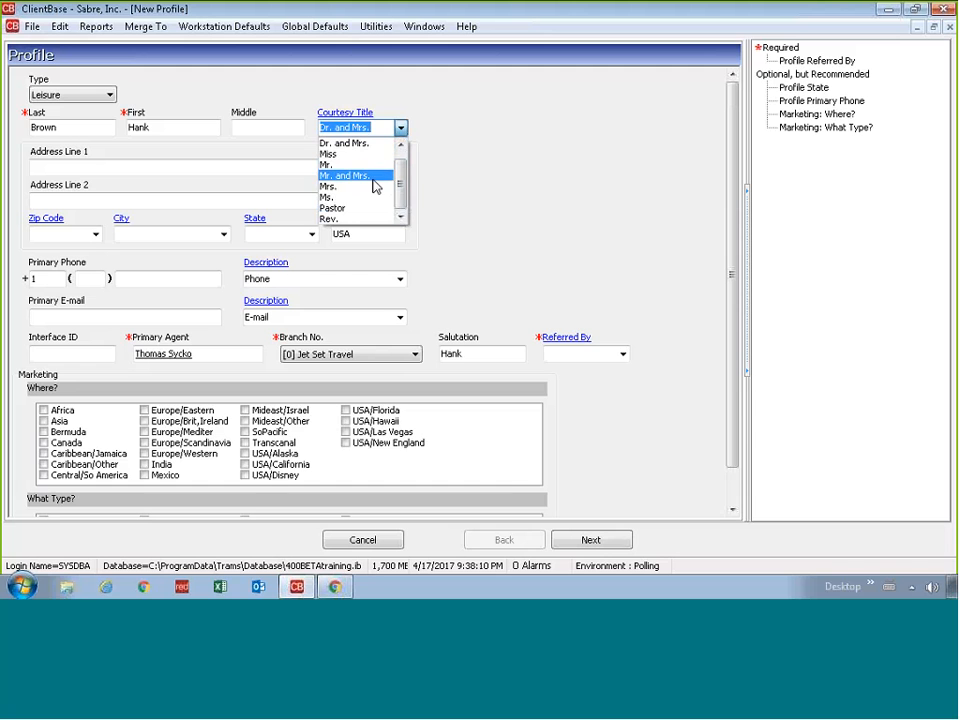
click(372, 177)
click(284, 173)
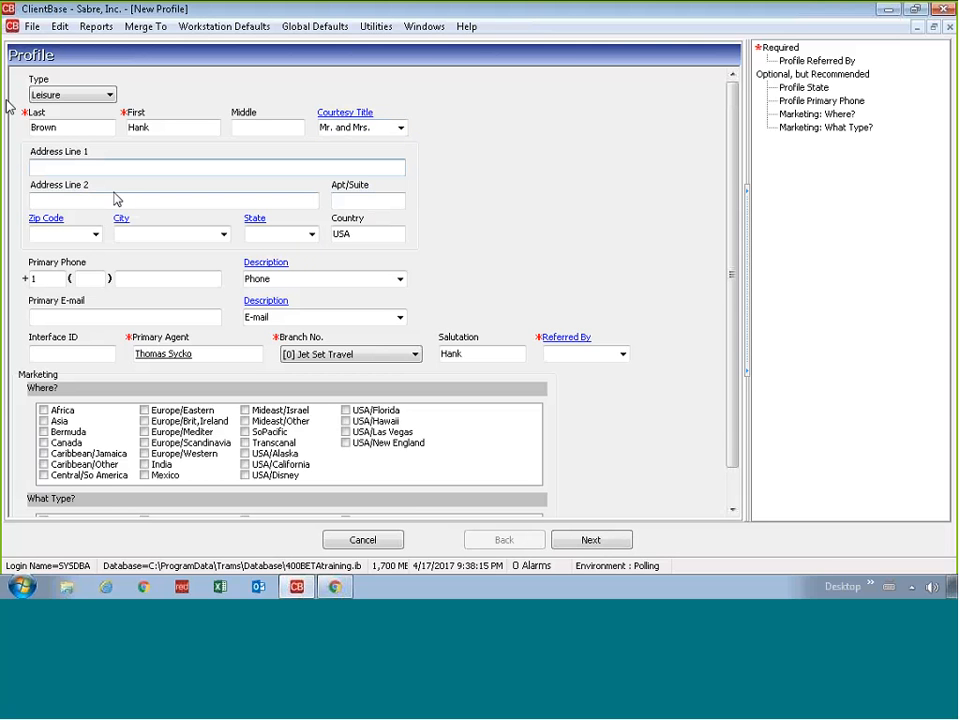
Step: Enter the client's street address in Address Line 1
key(Tab)
key(Tab)
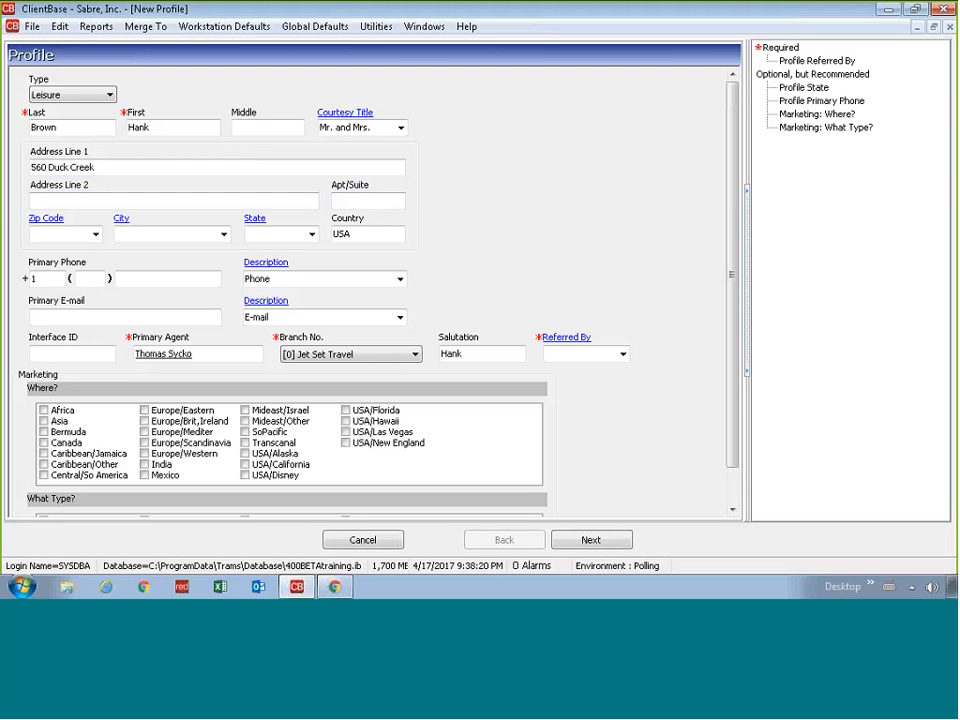
key(Tab)
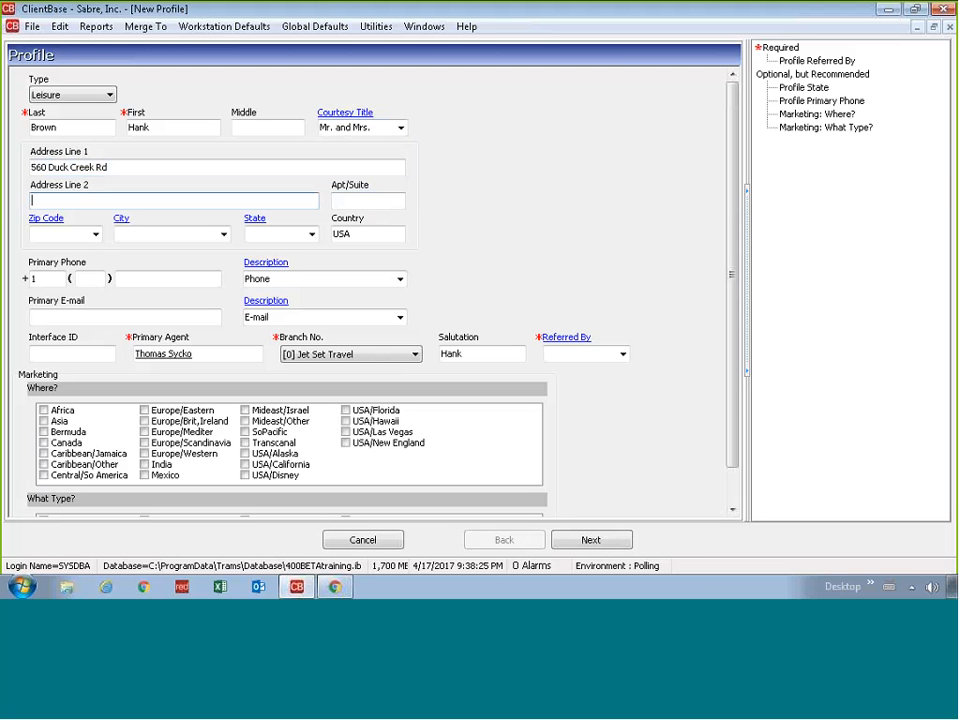
key(Tab)
key(Tab)
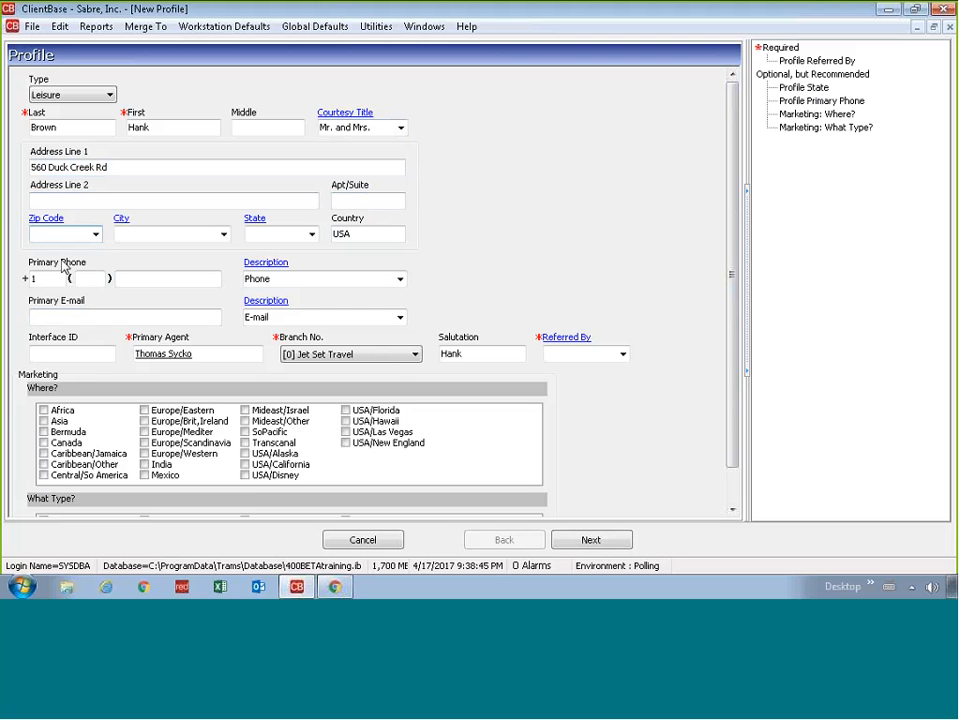
Step: Enter the client's zip code so city, state and country fill in automatically
text(94124)
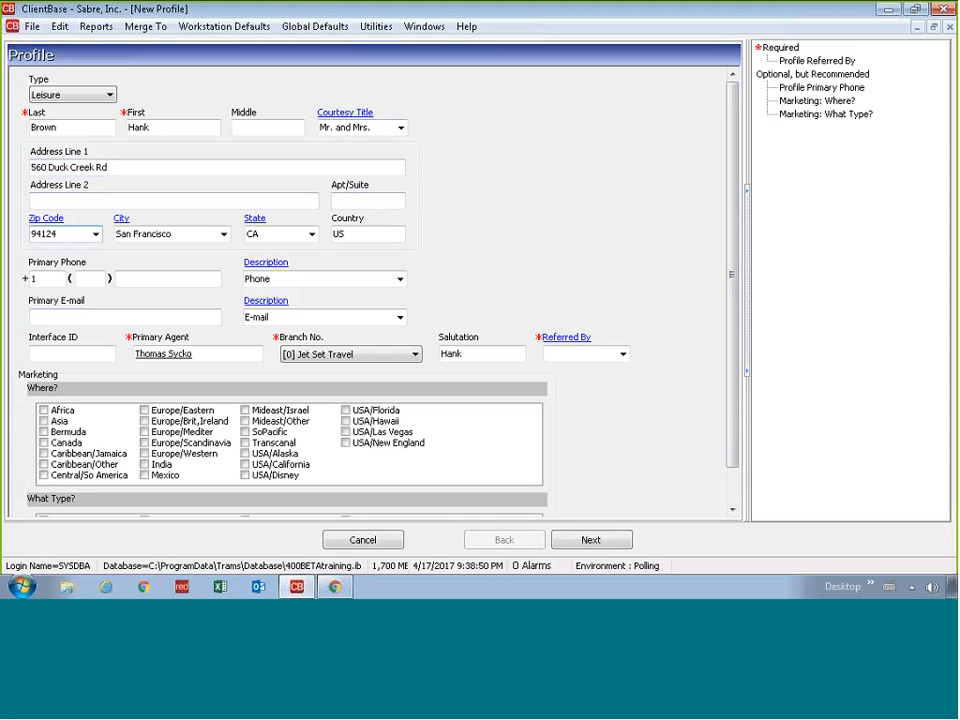
key(Tab)
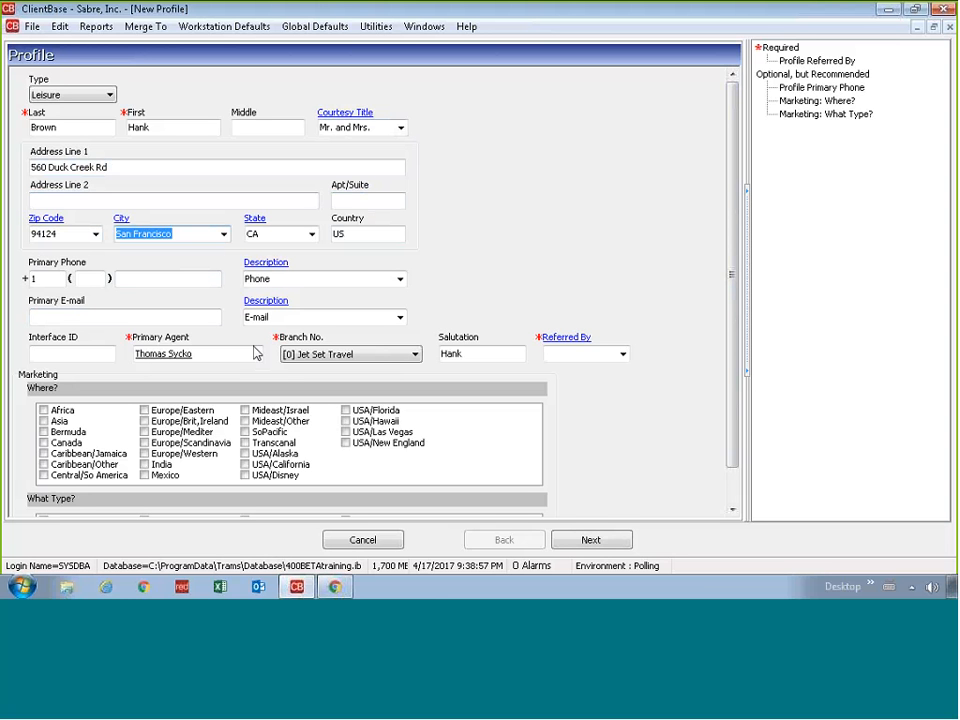
key(Tab)
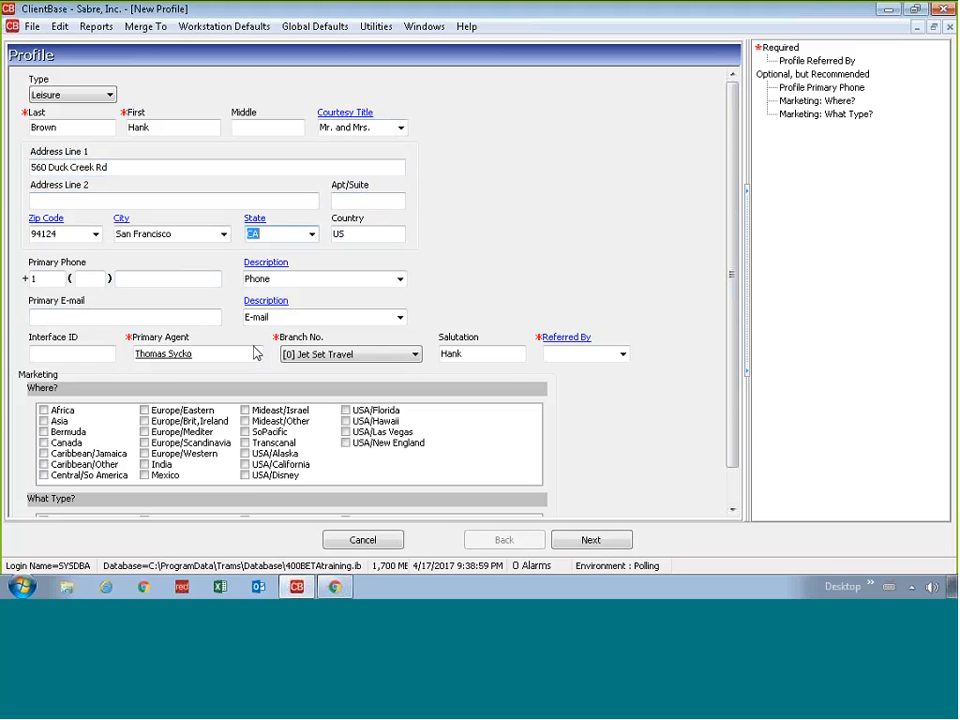
click(280, 239)
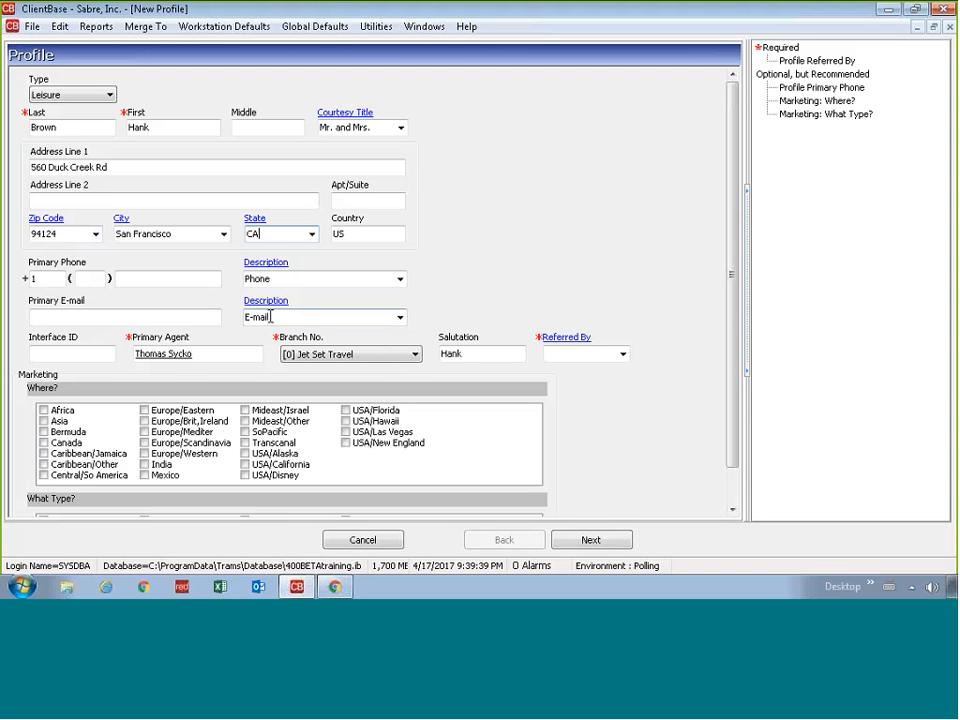
Step: Enter the client's phone number labelled Home and their primary e-mail address
key(Tab)
key(Tab)
key(Tab)
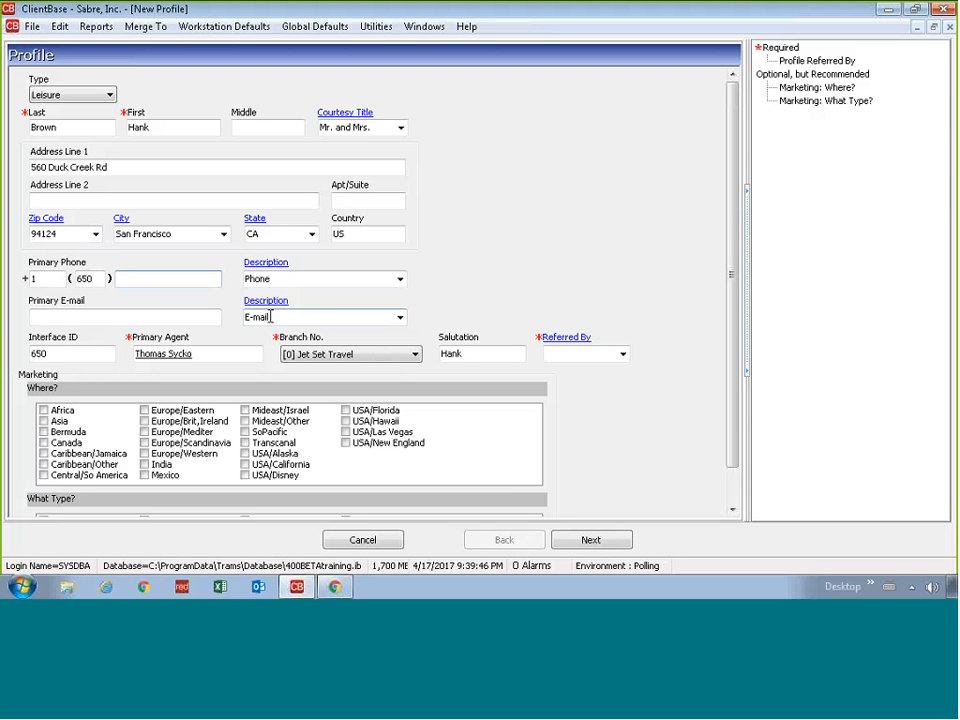
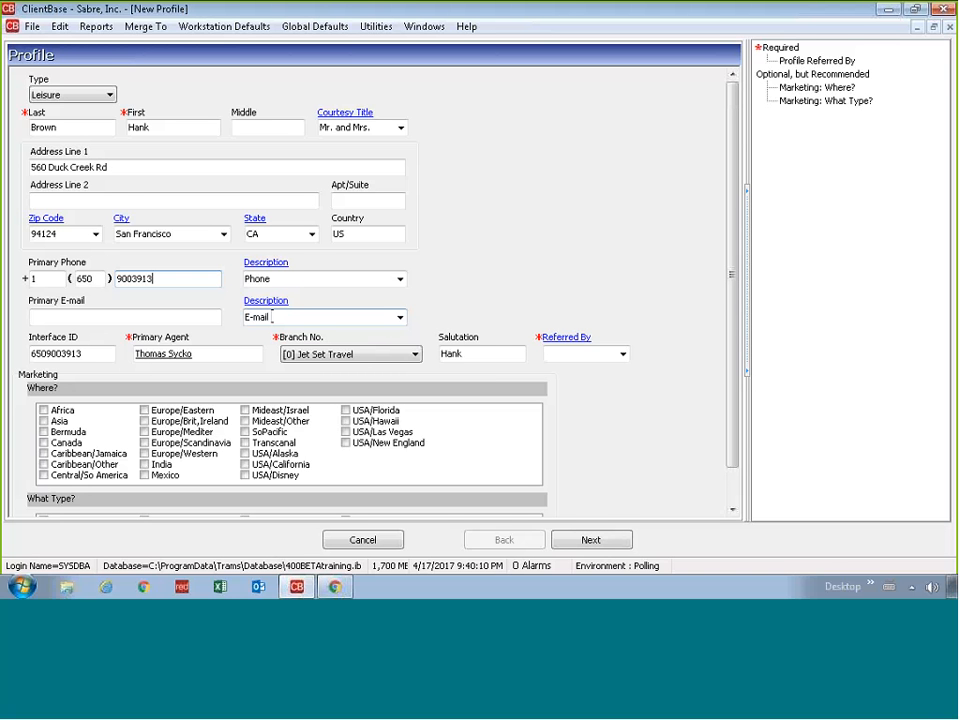
key(Tab)
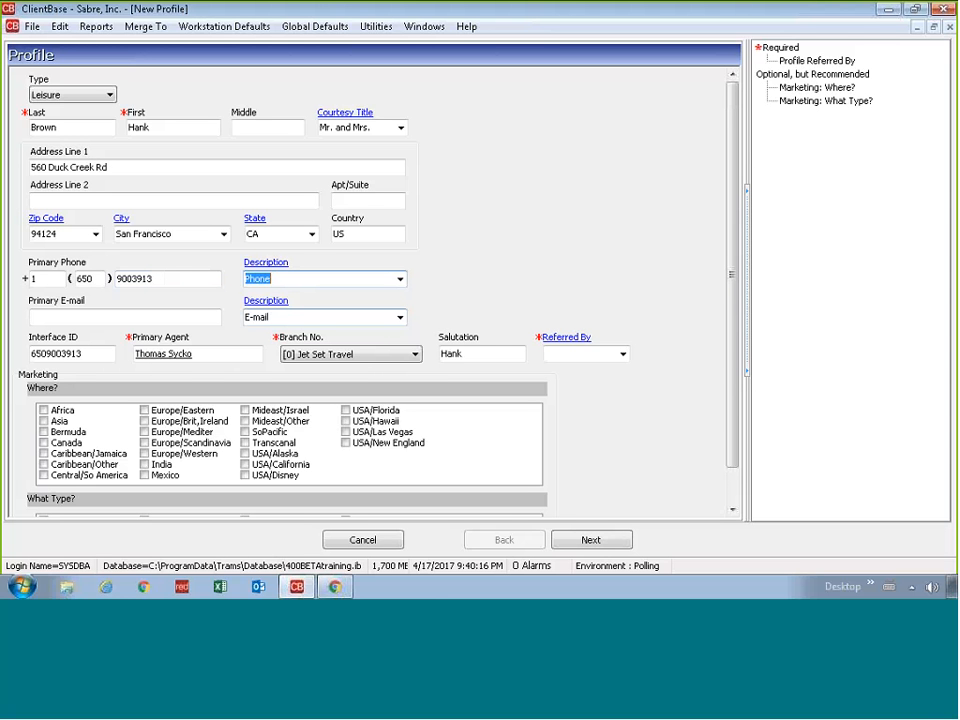
text(Home)
key(Tab)
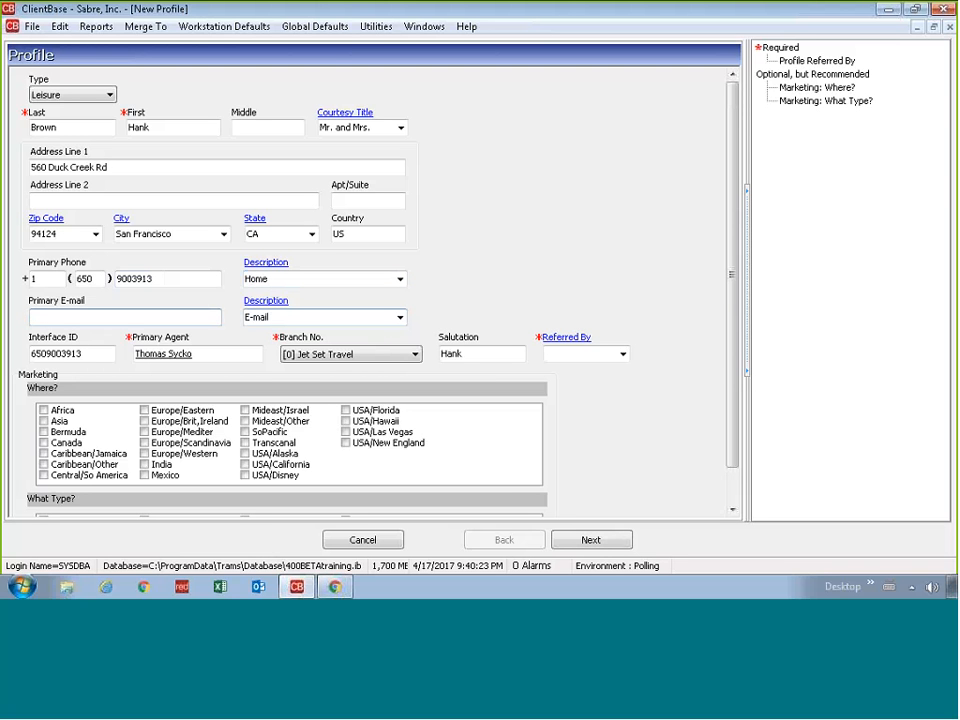
text(henry)
text(@example.com)
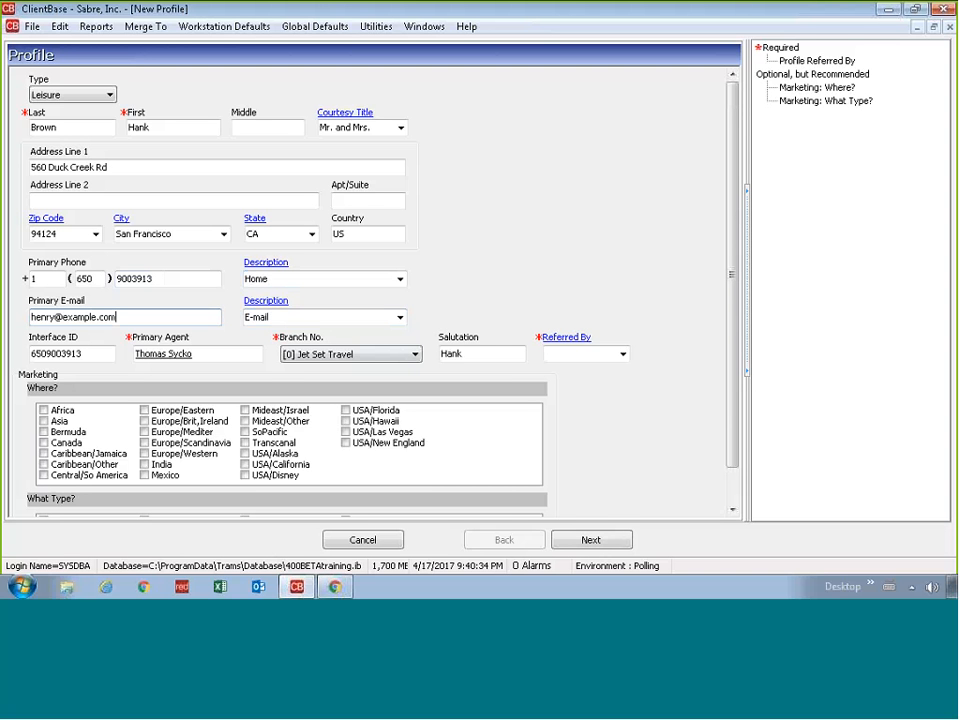
click(621, 353)
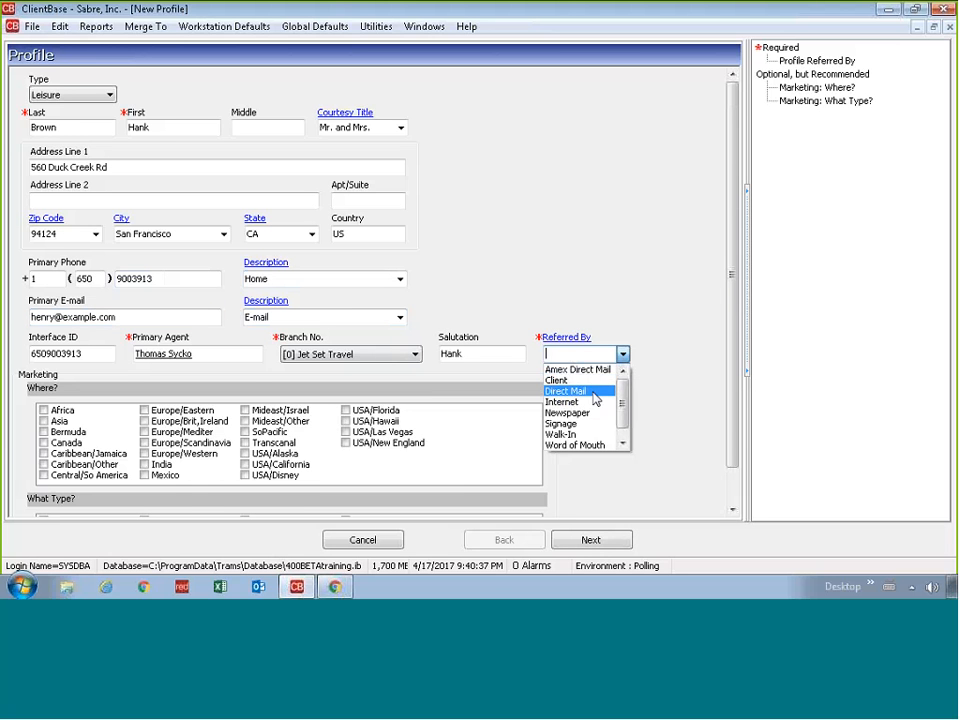
Step: Set the referral source to Direct Mail and tick Caribbean/Other and Cruise interests
click(592, 393)
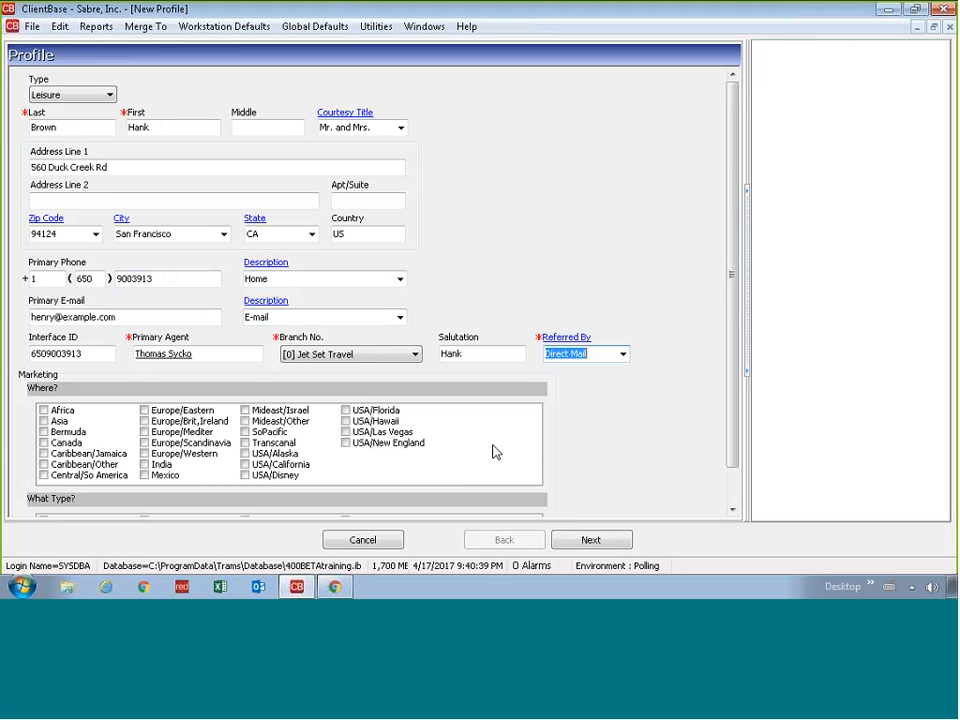
drag(731, 367, 730, 409)
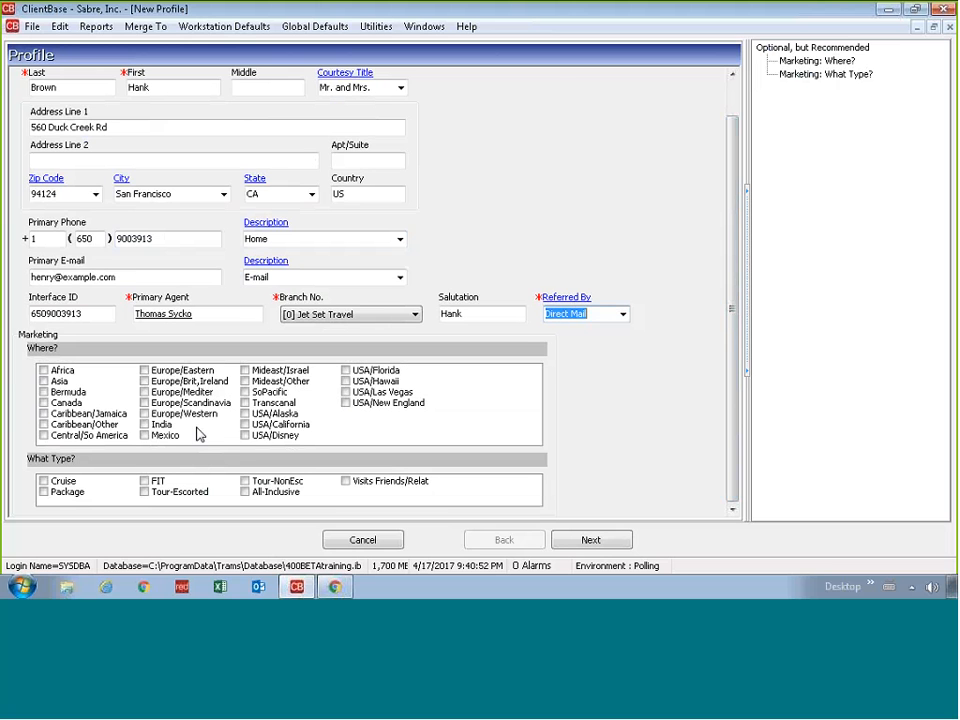
click(44, 425)
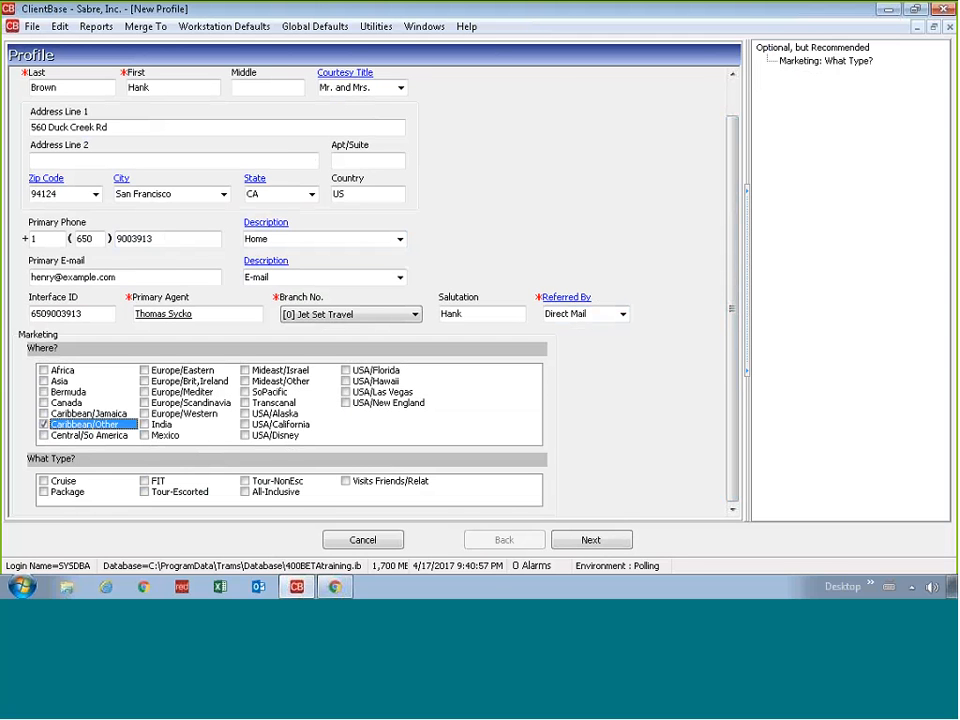
click(44, 481)
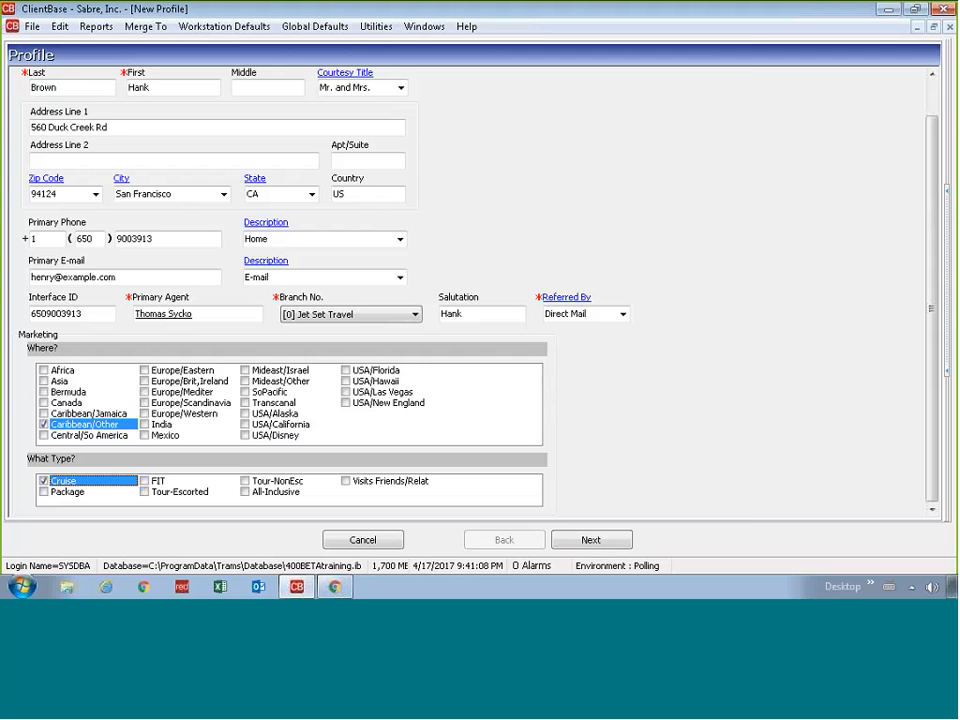
click(614, 540)
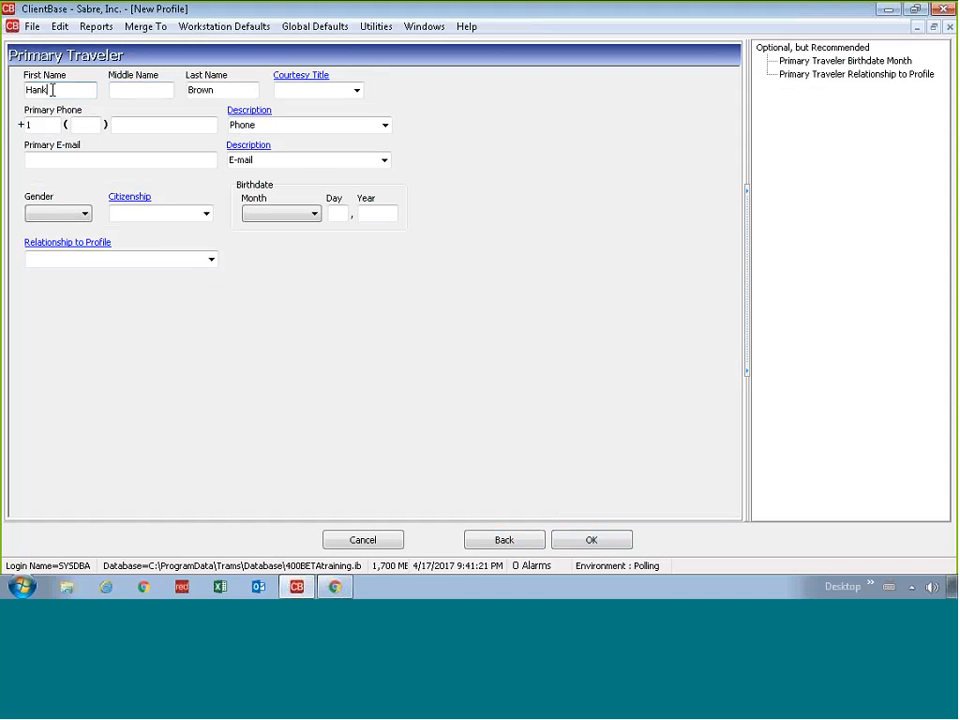
Step: Correct the traveler's first name, add the middle name, and enter title Mr
click(36, 90)
key(BackSpace)
key(Delete)
key(Delete)
text(enry)
key(Tab)
text(David)
key(Tab)
key(Tab)
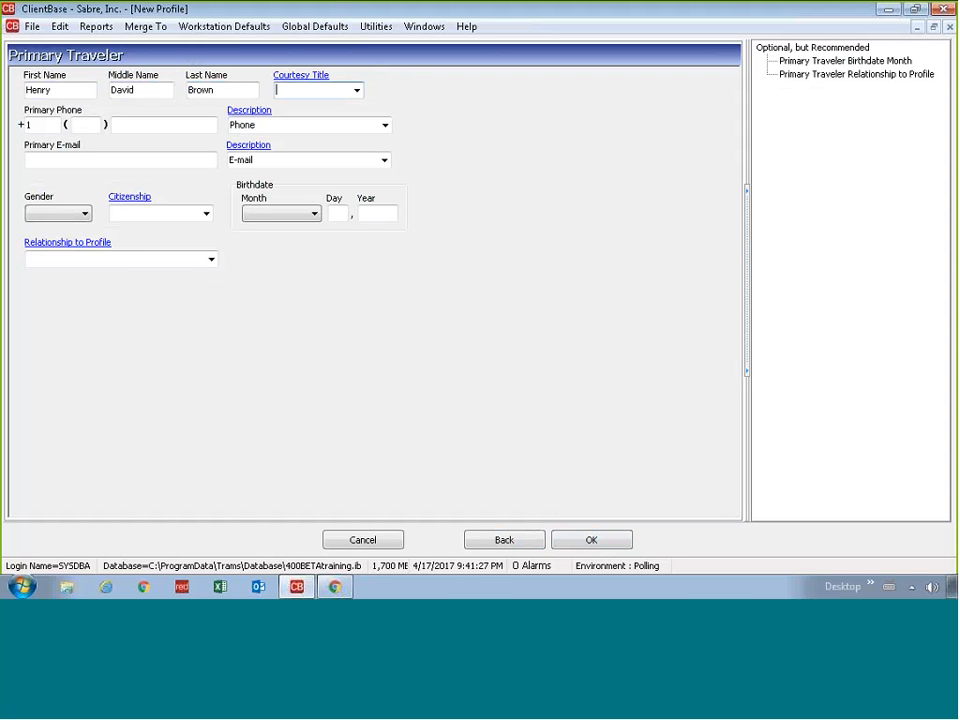
text(Mr)
key(Tab)
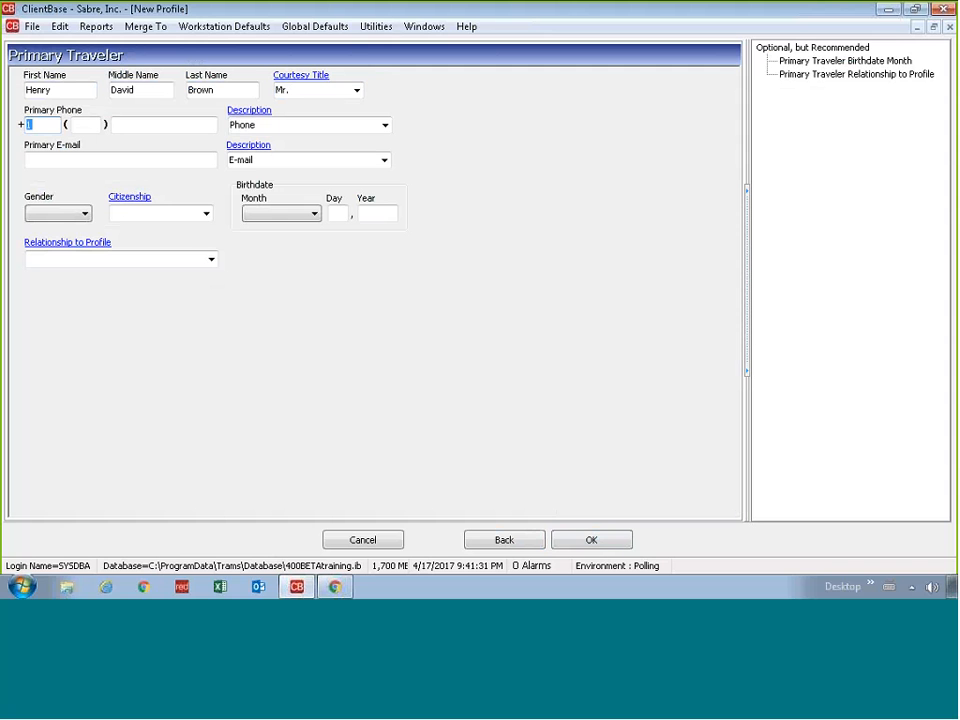
Step: Enter the traveler's phone number labelled Cell and their e-mail address
key(Tab)
key(Tab)
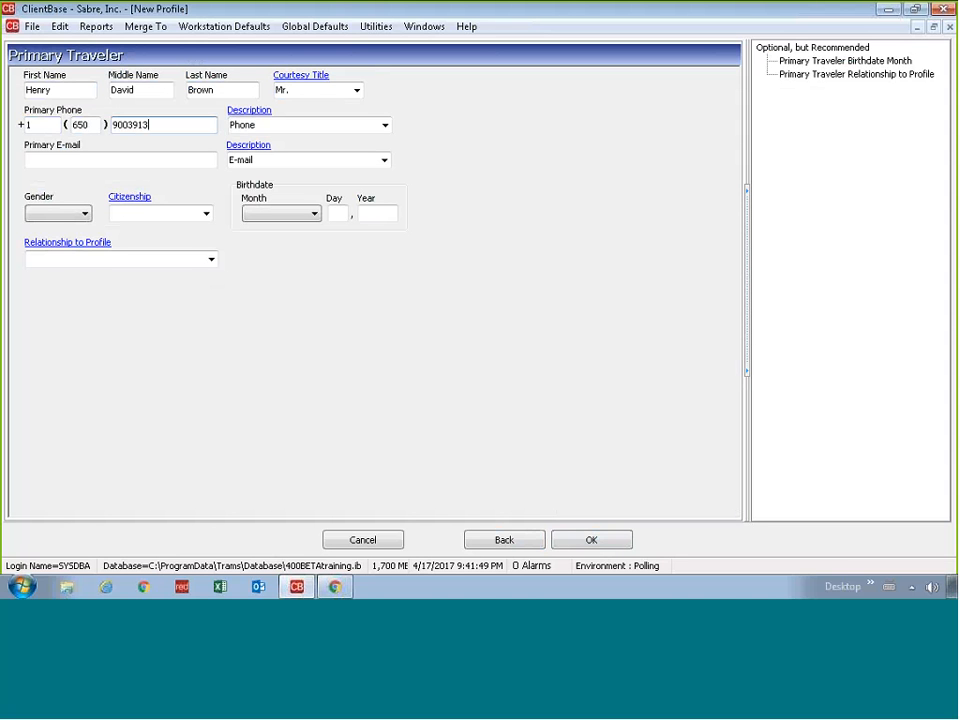
key(Tab)
text(Ce)
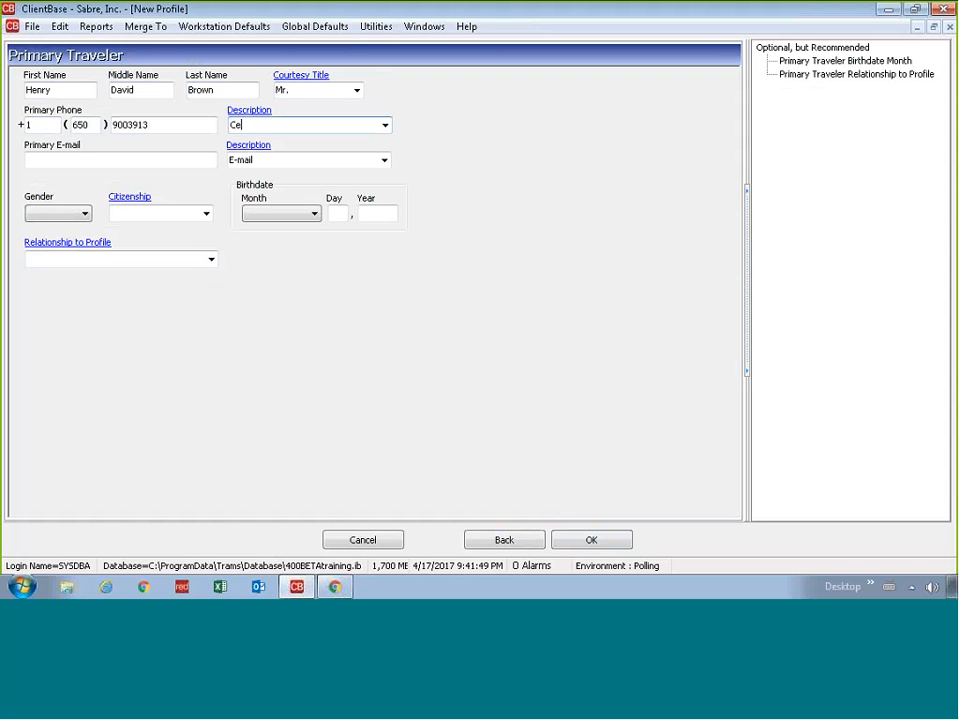
text(ll)
key(Tab)
text(h)
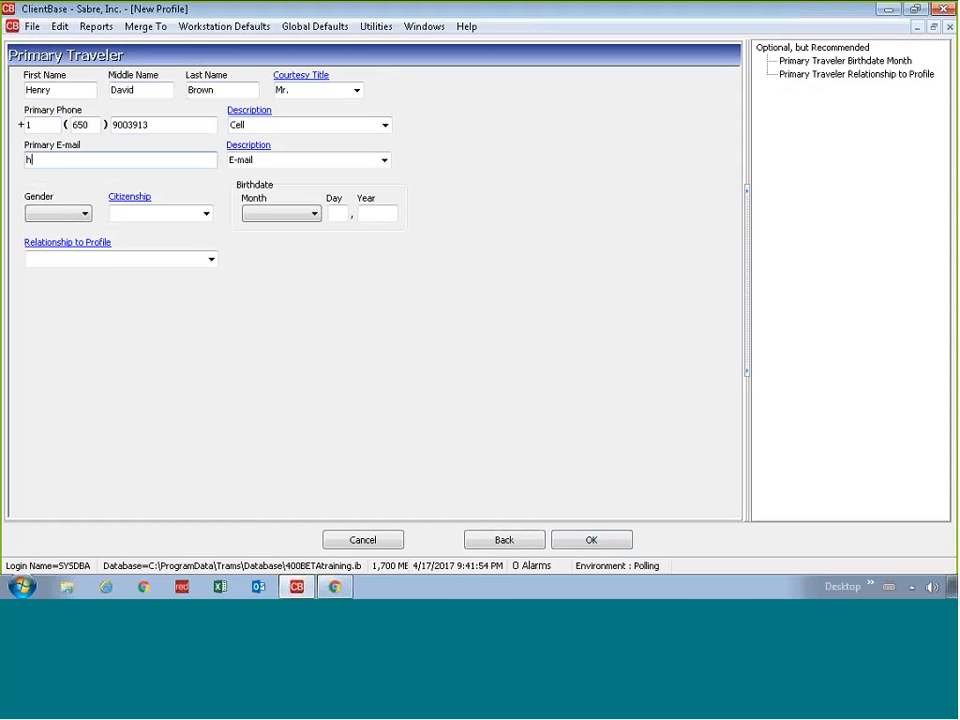
text(enry@example.com)
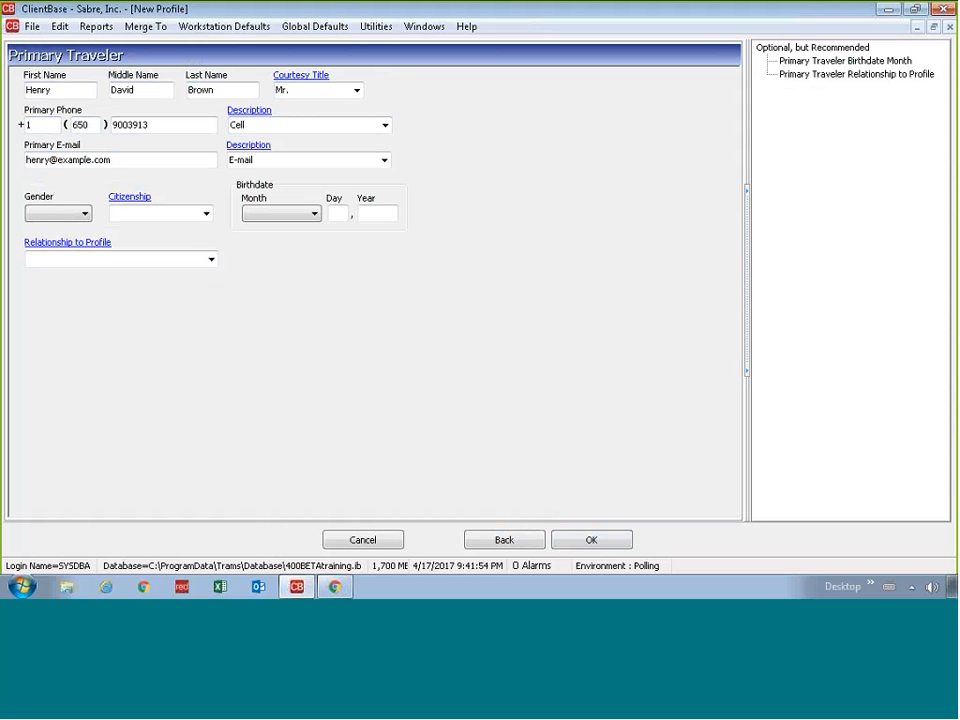
key(Tab)
key(Tab)
key(m)
click(112, 213)
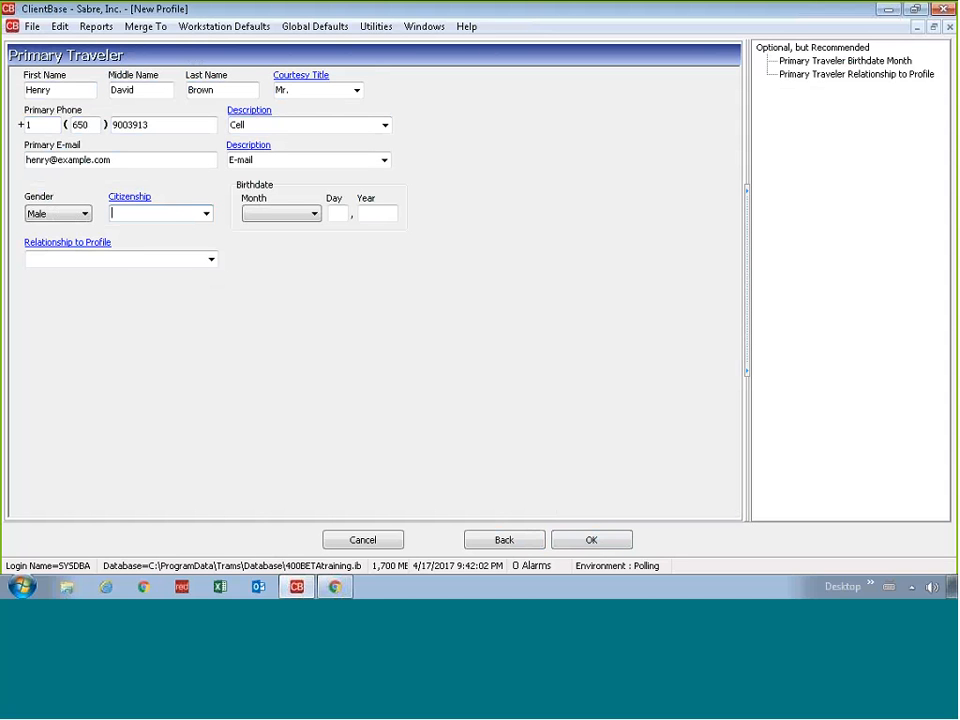
text(US)
key(Tab)
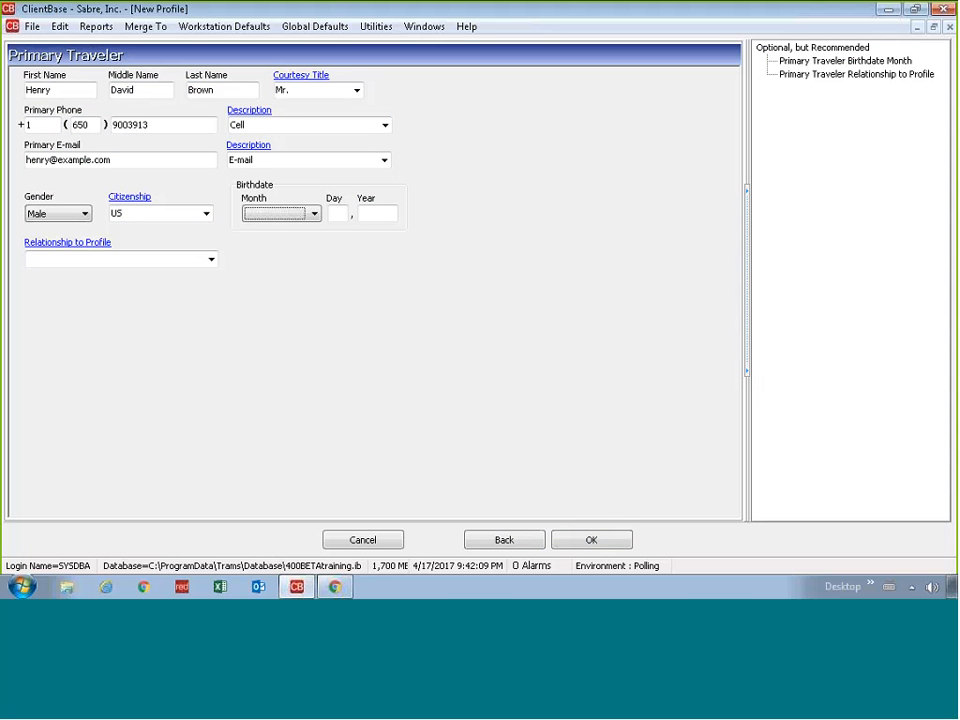
key(f)
key(Tab)
text(6)
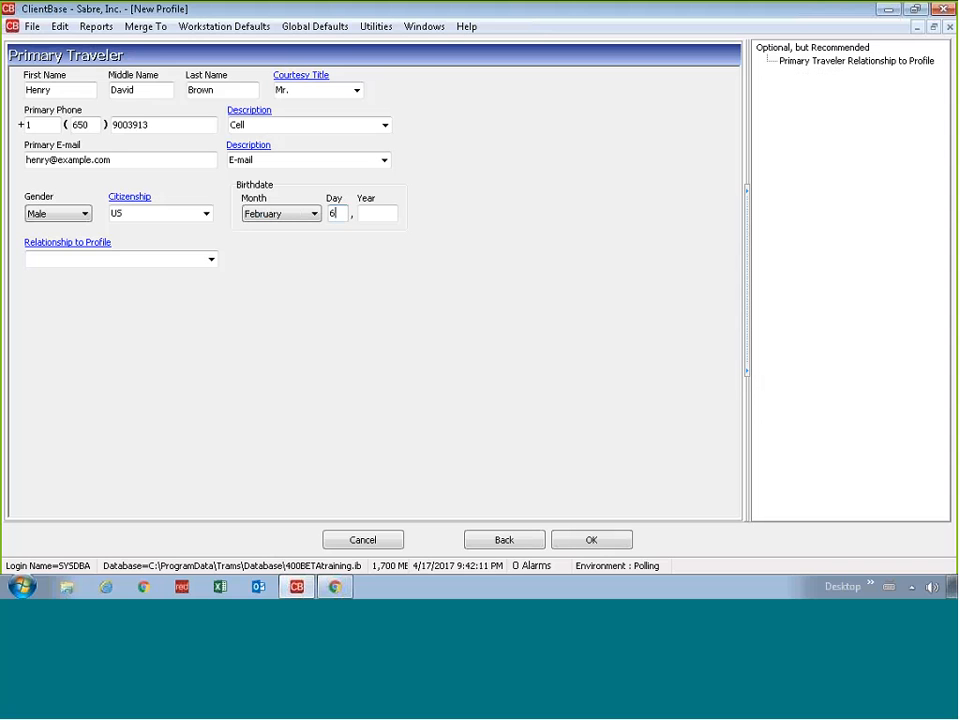
key(Tab)
text(1992)
key(Tab)
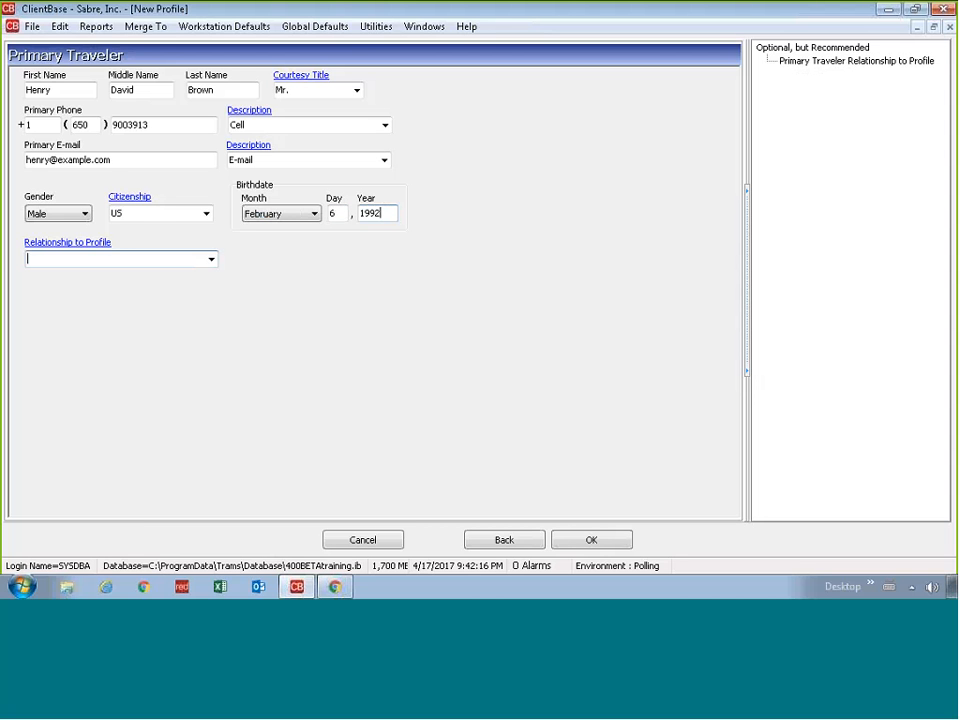
text(Primary)
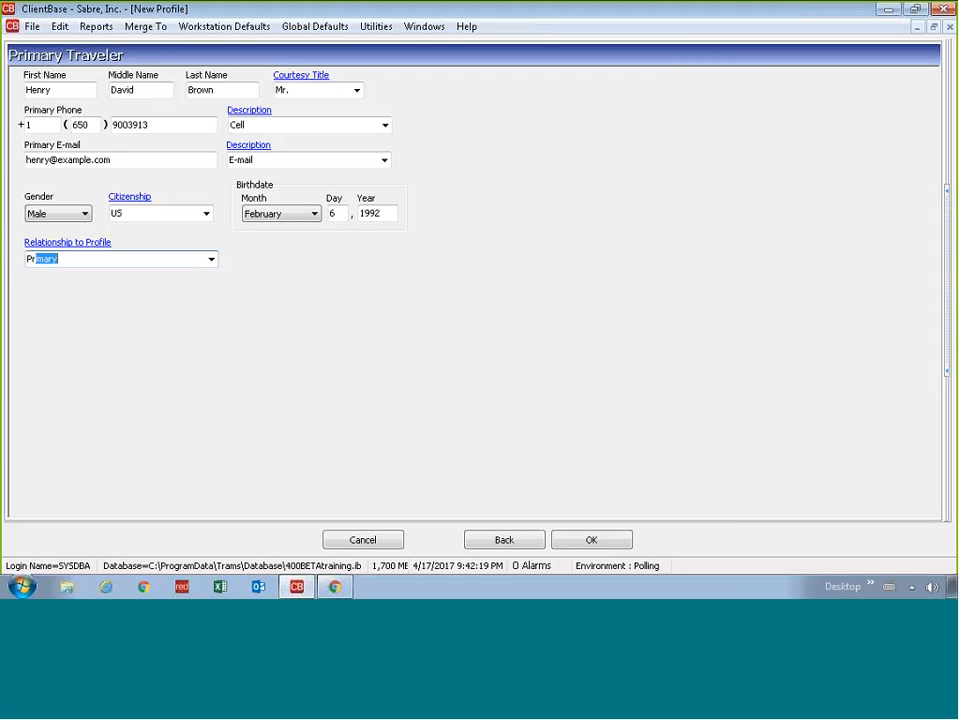
click(590, 540)
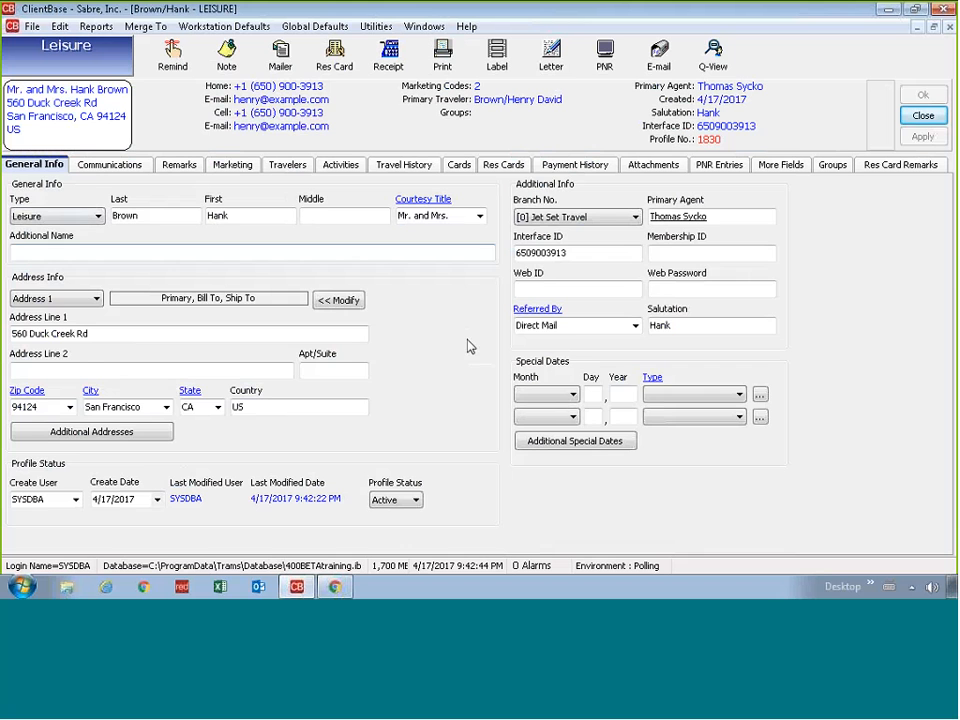
Step: Check the Home phone, E-mail and Cell communication entries, then view the marketing codes
click(90, 165)
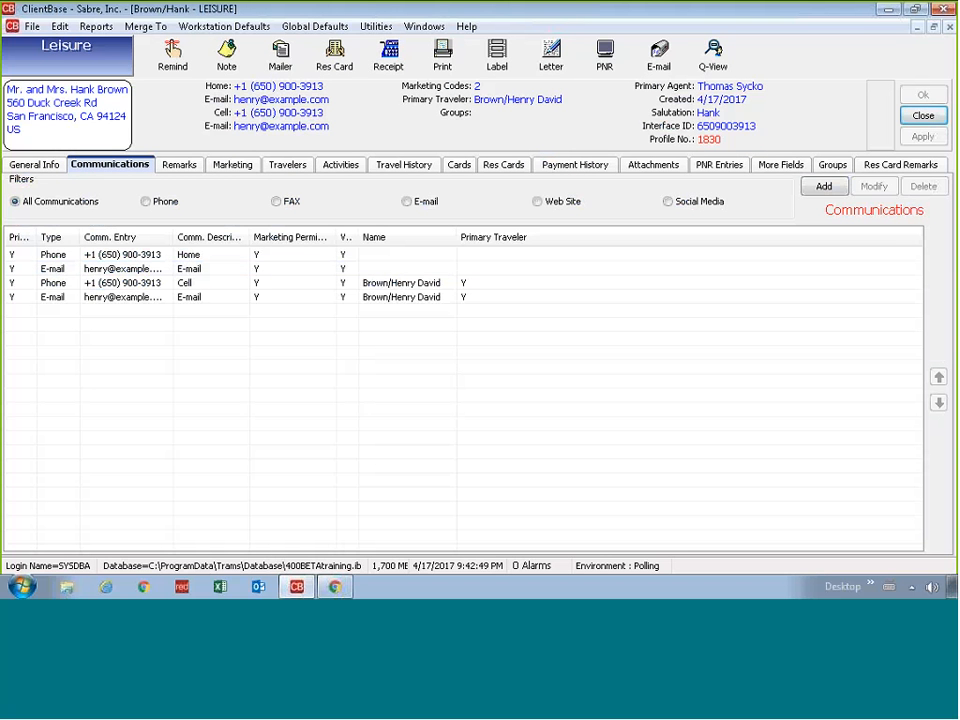
click(150, 254)
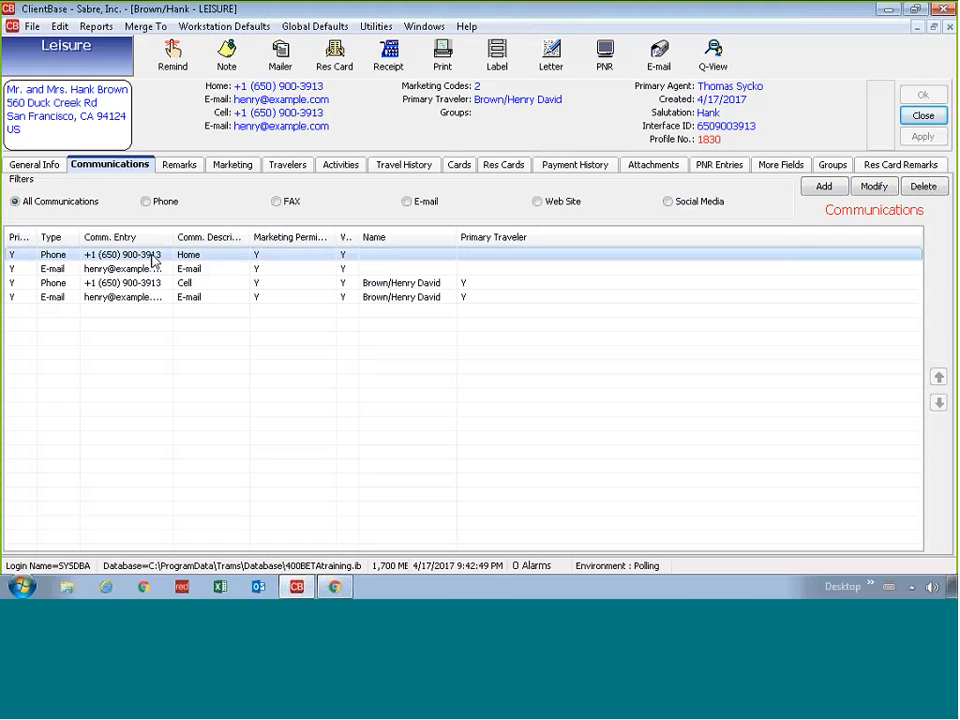
click(145, 273)
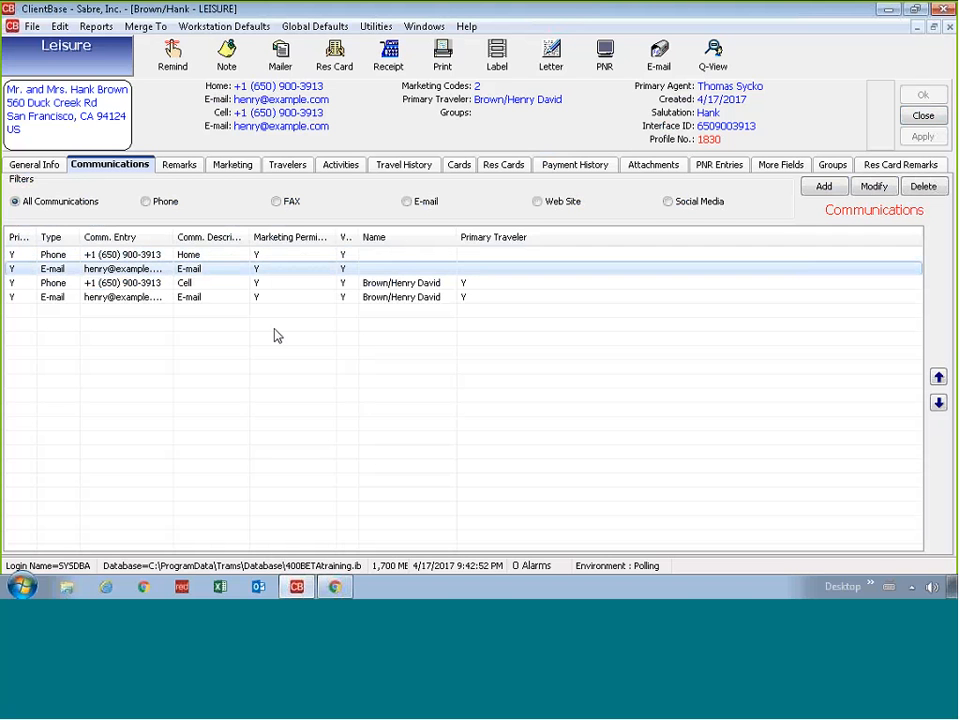
click(386, 283)
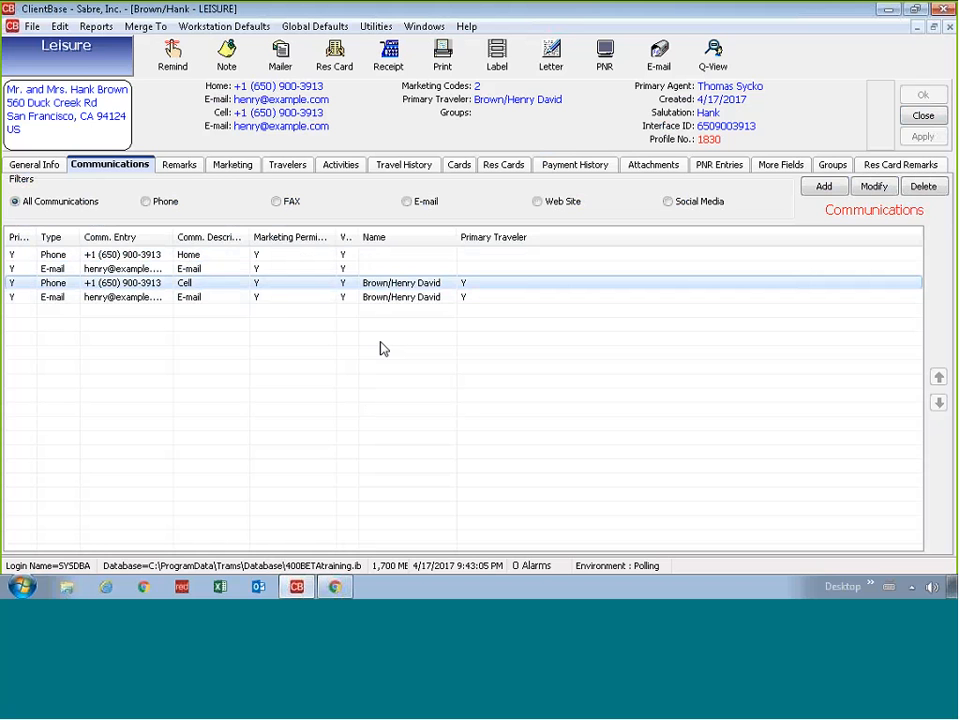
click(232, 164)
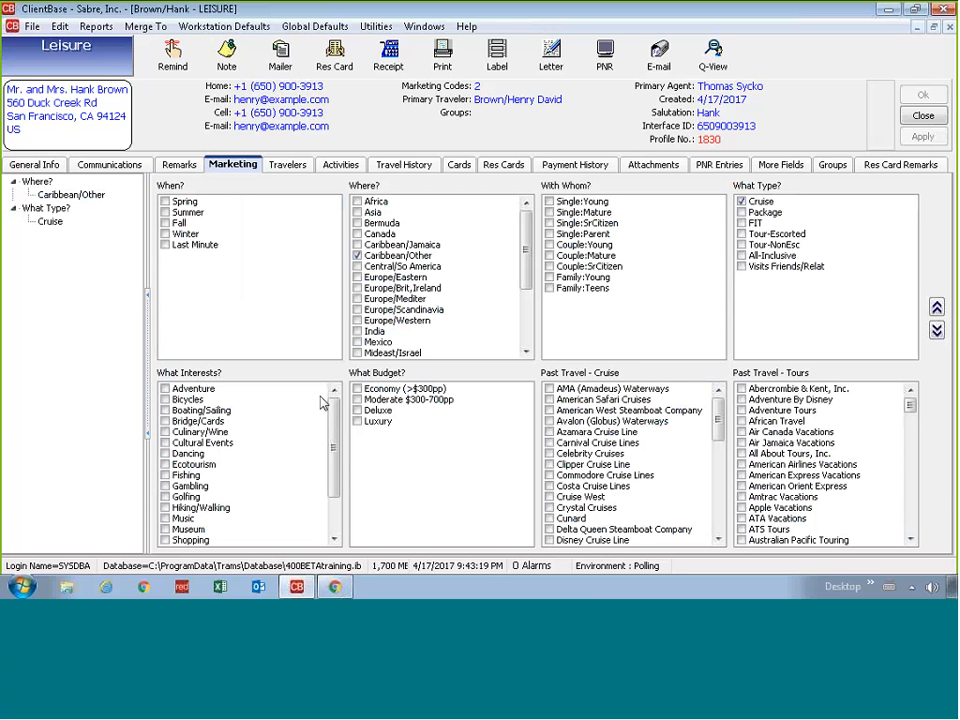
Step: Tick Summer, Winter and Fall seasons and the Europe/Brit,Ireland destination
click(165, 212)
click(165, 233)
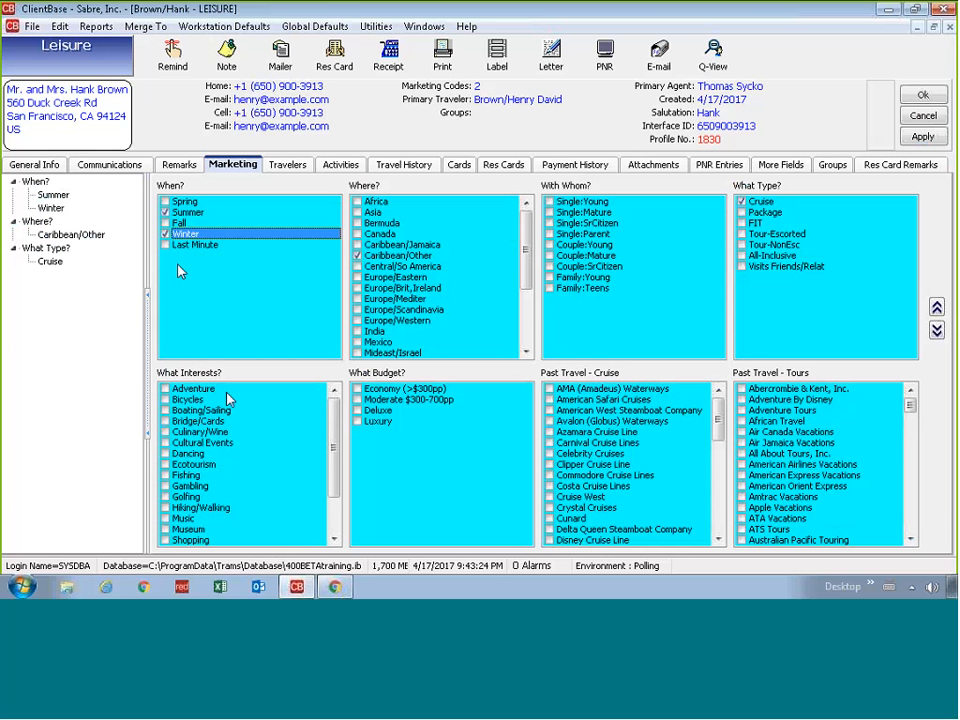
click(165, 222)
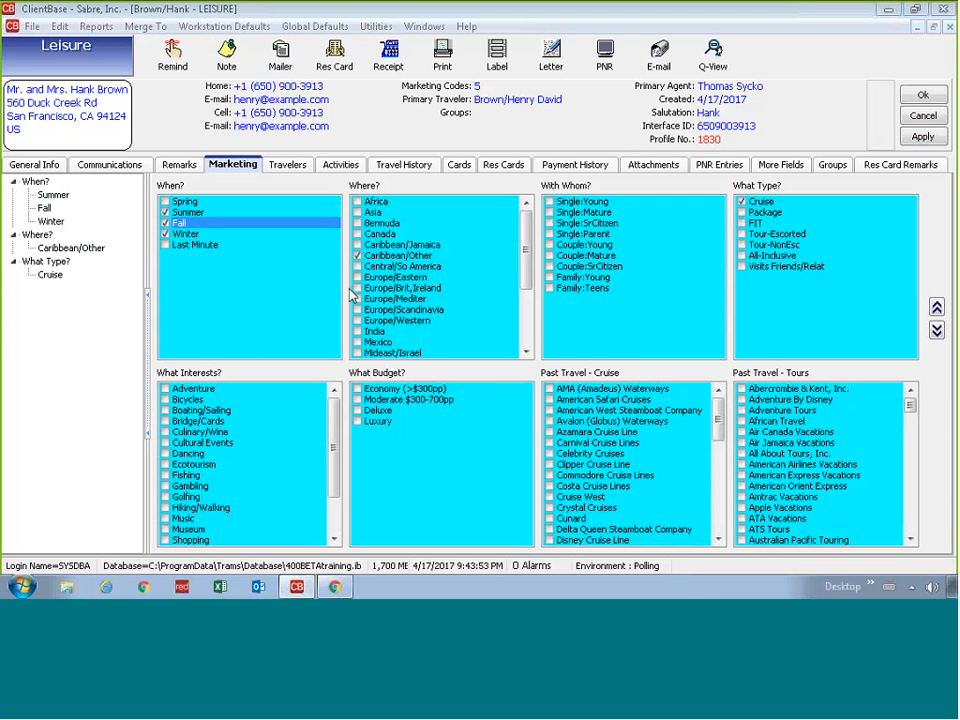
click(357, 288)
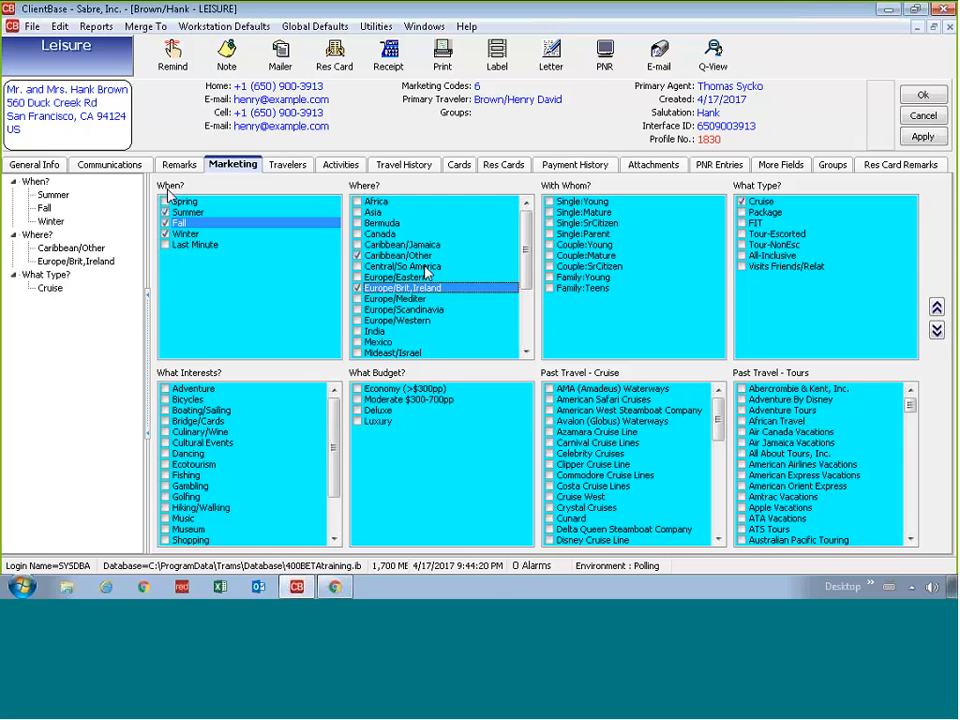
click(32, 165)
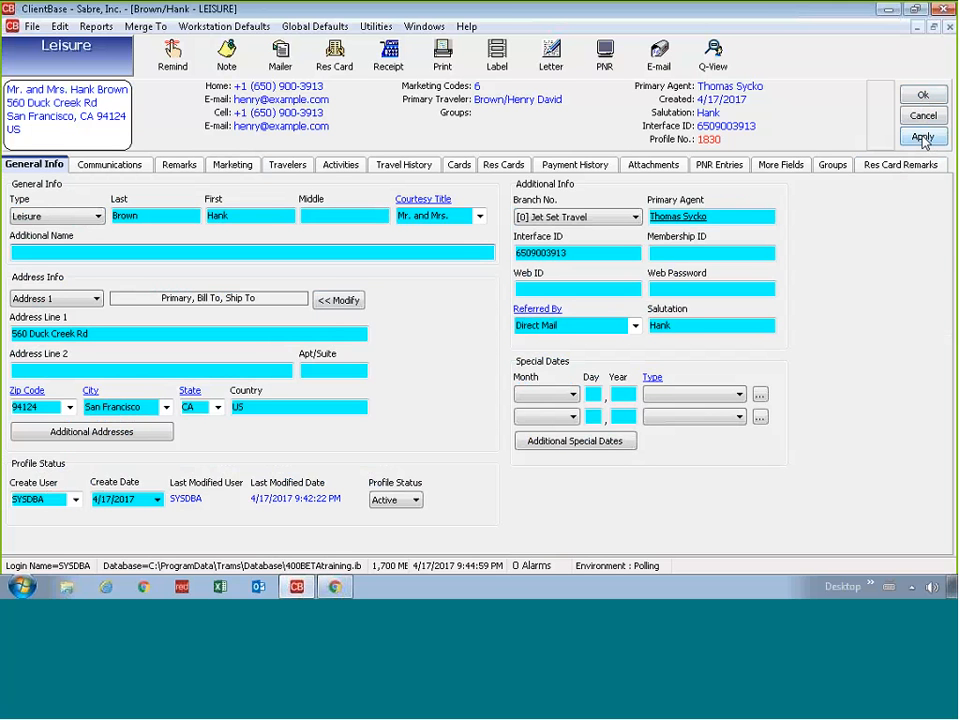
Step: Apply the profile changes so the six marketing codes are saved
click(922, 138)
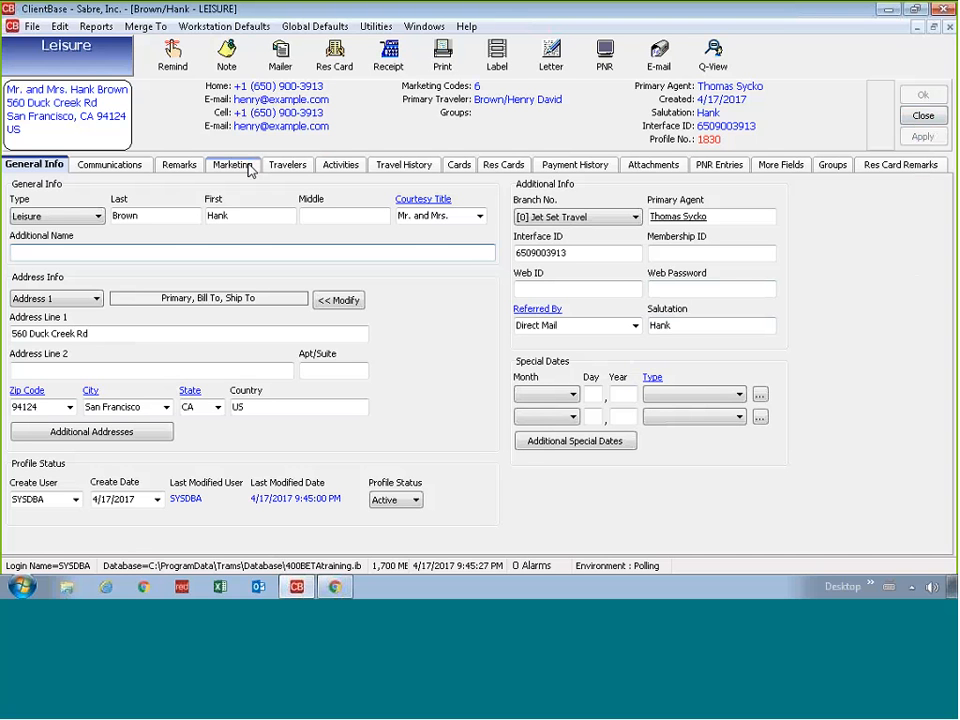
Step: Go to the profile's Travelers list and add a new traveler
click(285, 166)
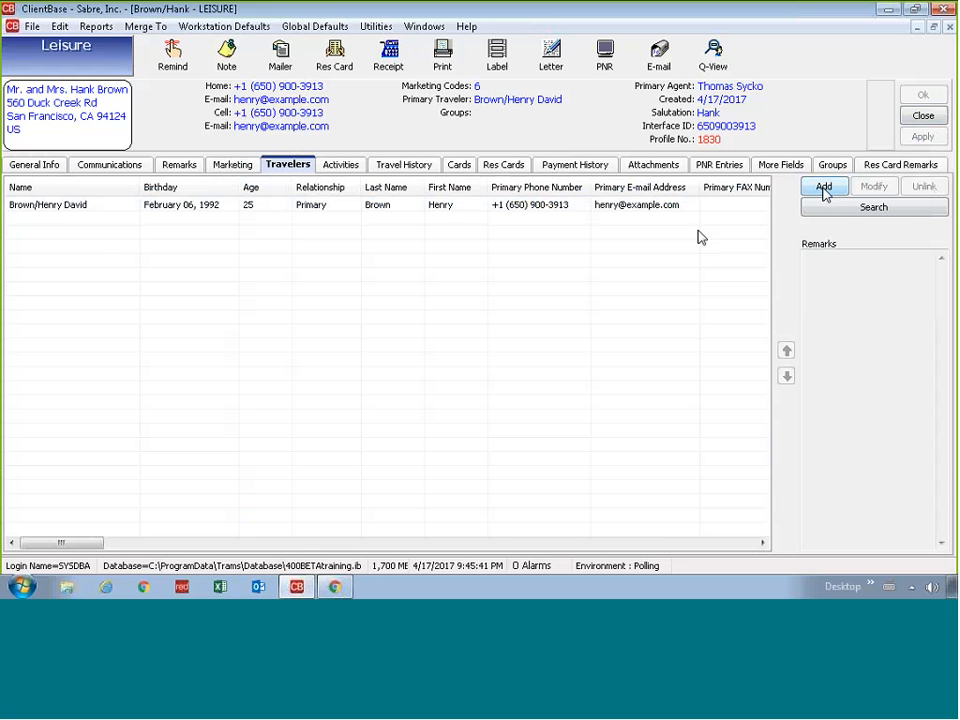
click(822, 189)
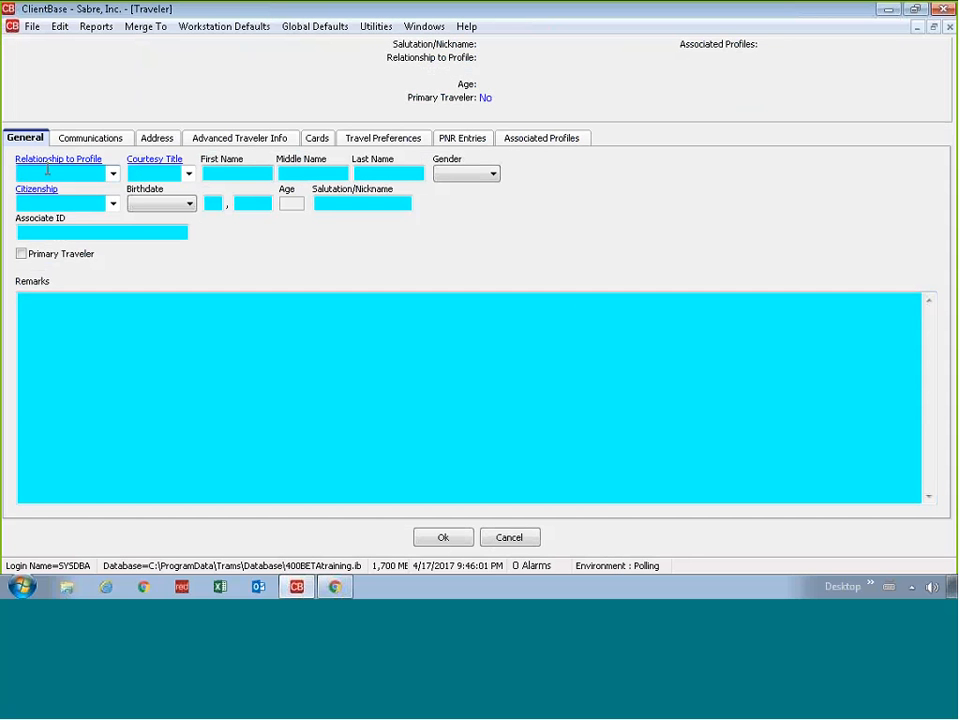
Step: Set relationship Spouse, title Mrs., and enter the spouse's first, middle and last names
click(111, 177)
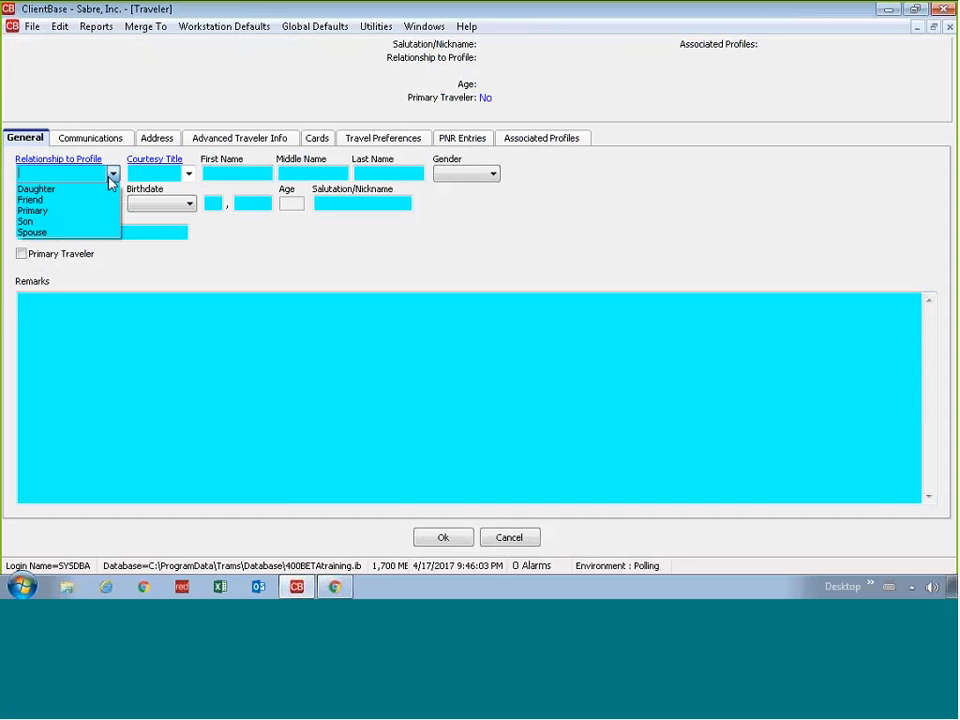
click(87, 233)
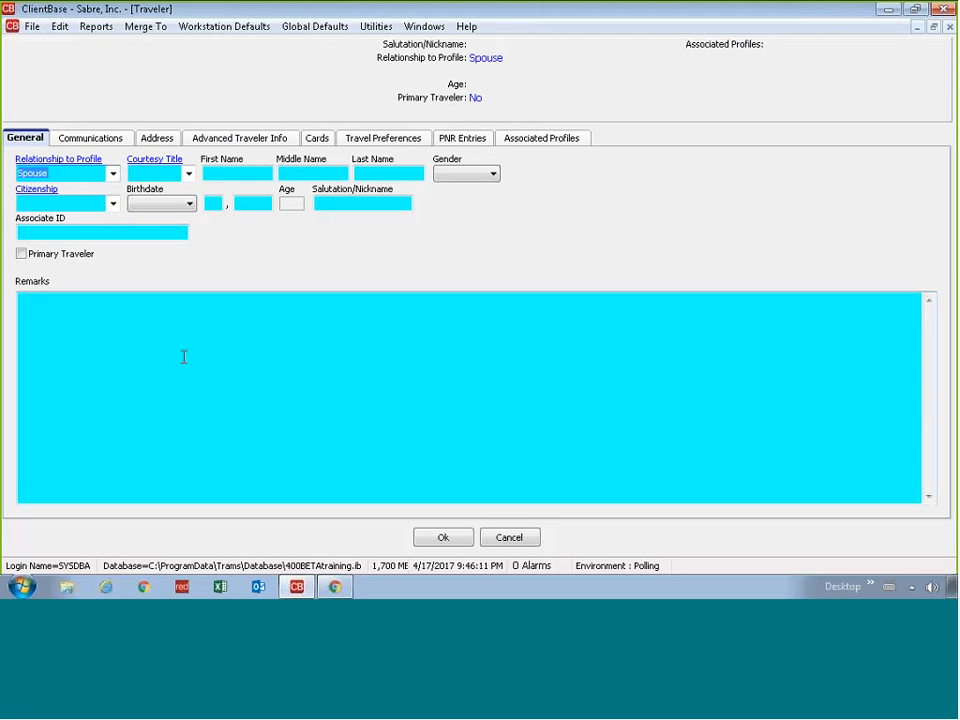
key(Tab)
text(Mrs.)
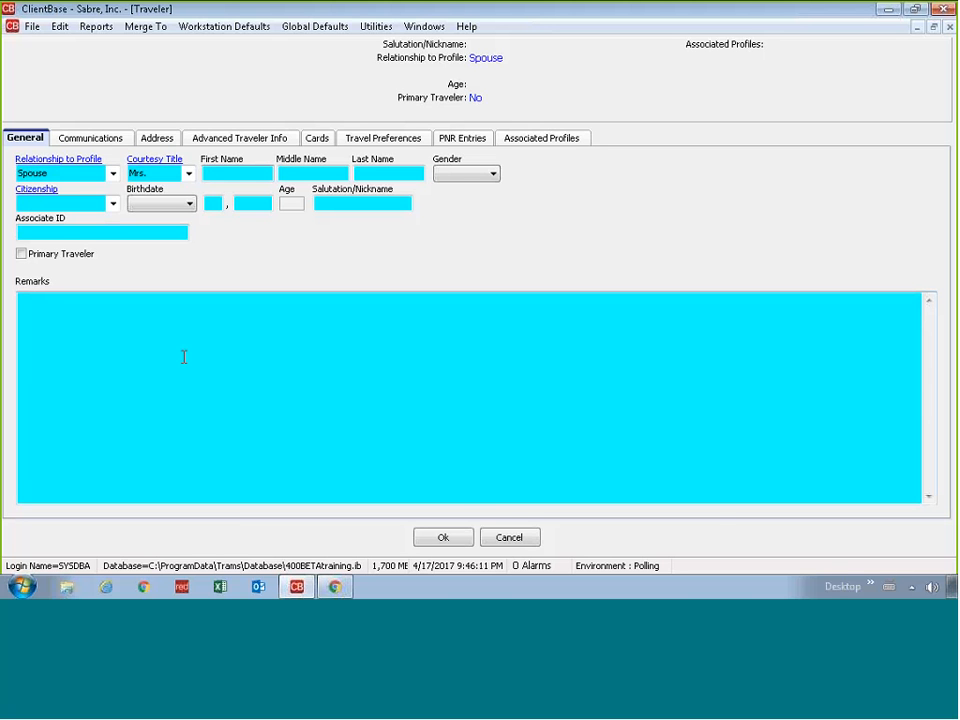
key(Tab)
key(Tab)
key(Tab)
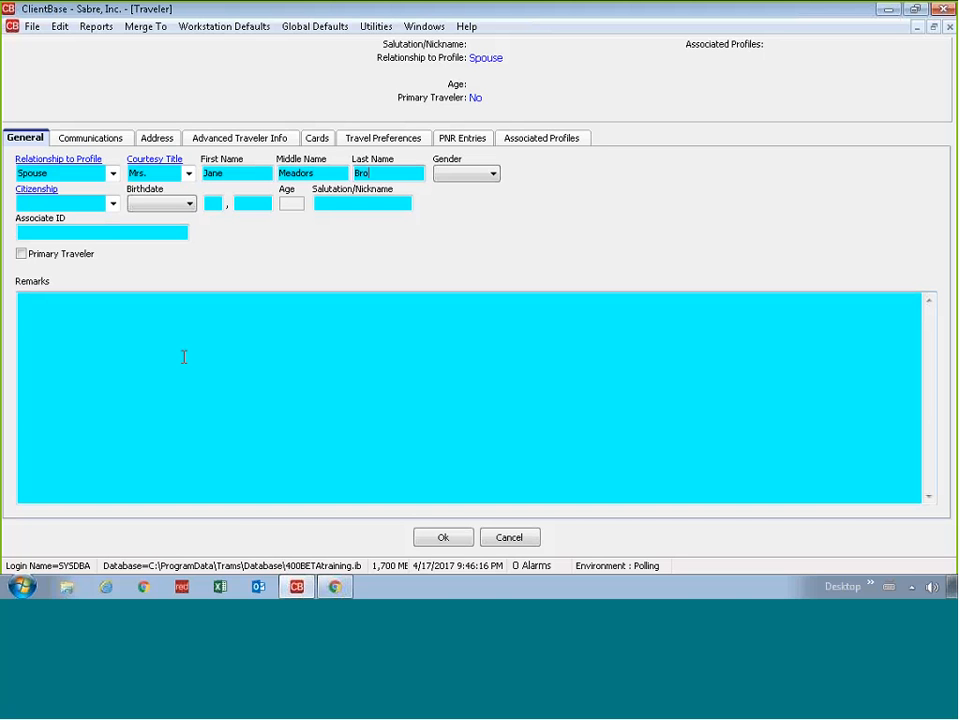
key(Tab)
Step: Set the traveler's gender to Female and citizenship to US
click(493, 174)
click(470, 210)
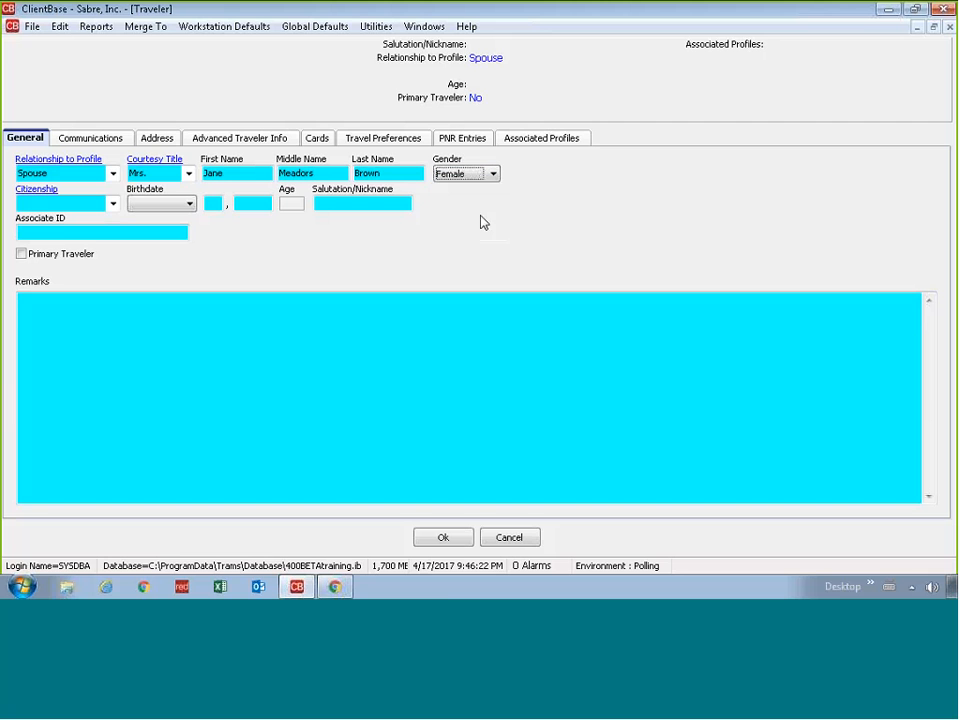
click(118, 203)
text(US)
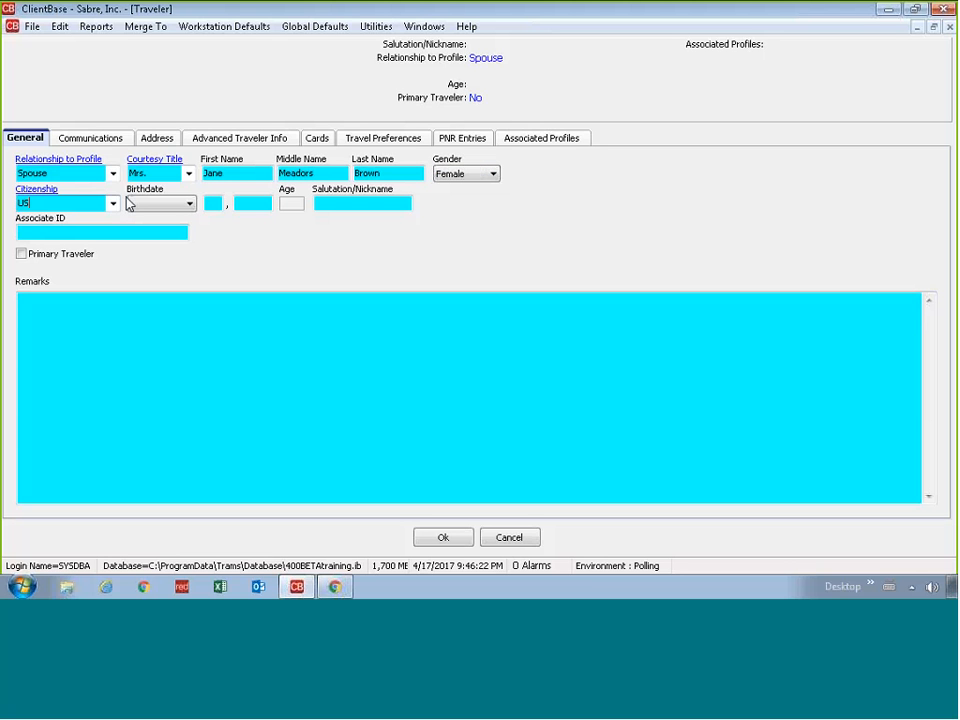
Step: Set the traveler's birthdate to July 14, 1992
key(Tab)
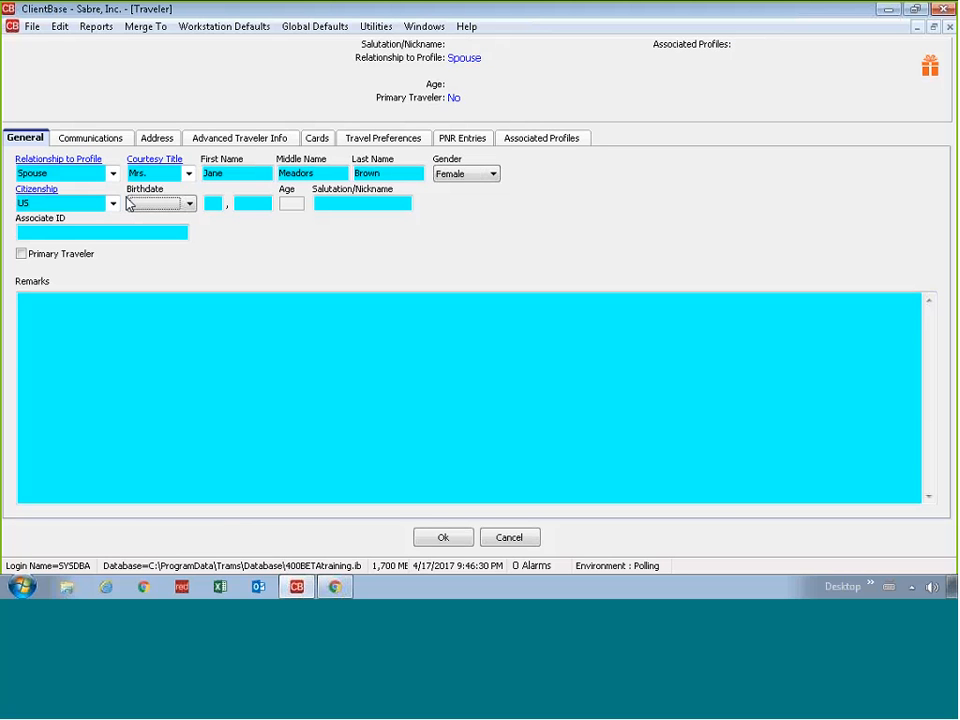
key(a)
click(168, 229)
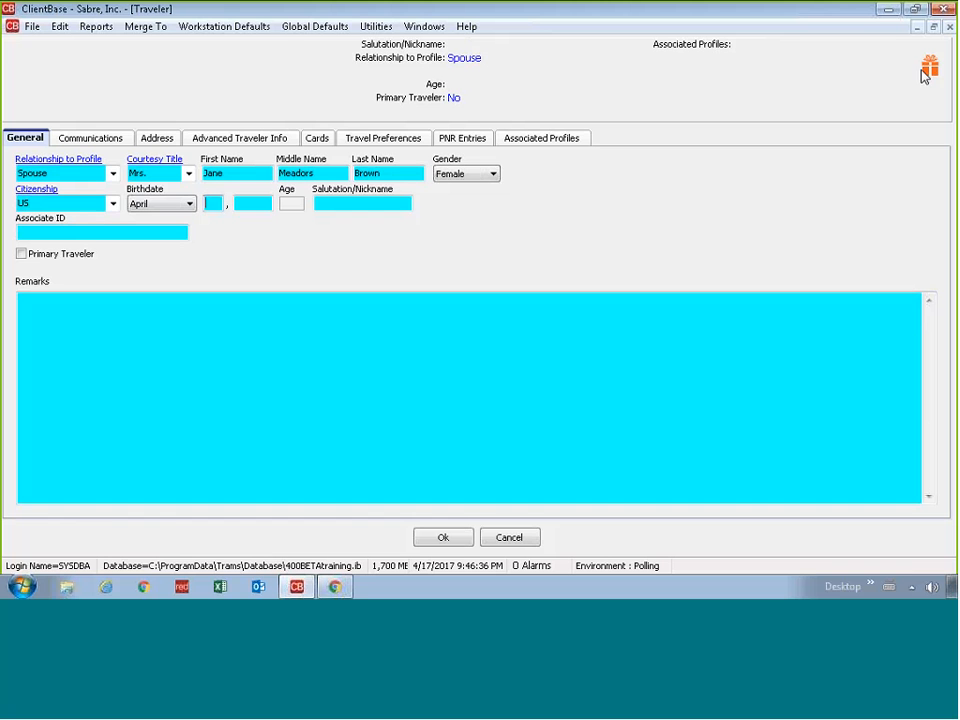
mouse_move(930, 70)
click(186, 204)
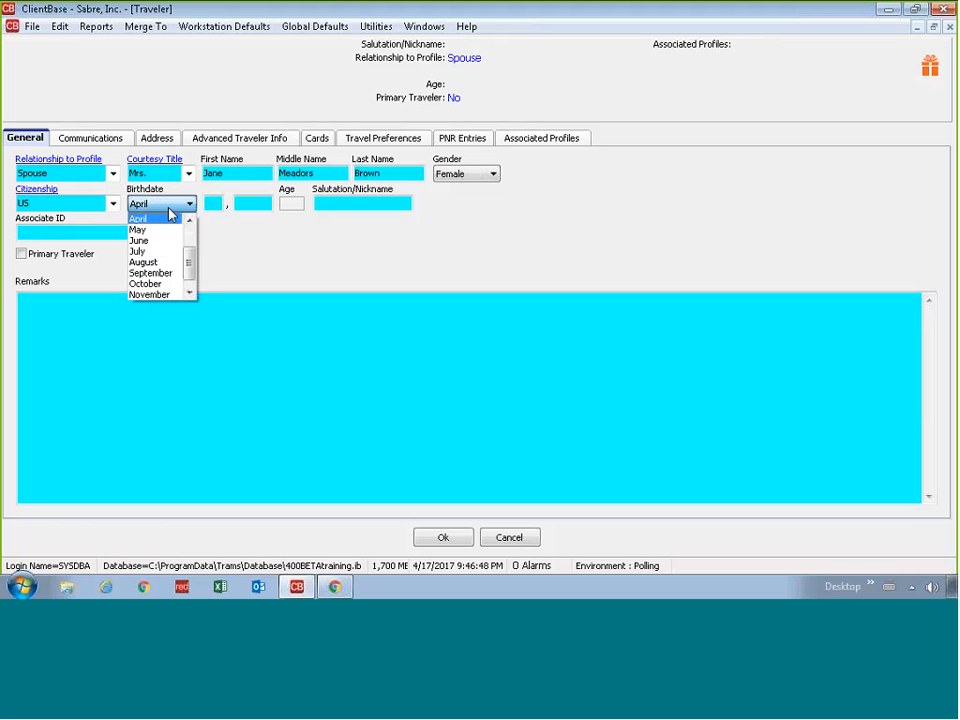
click(148, 220)
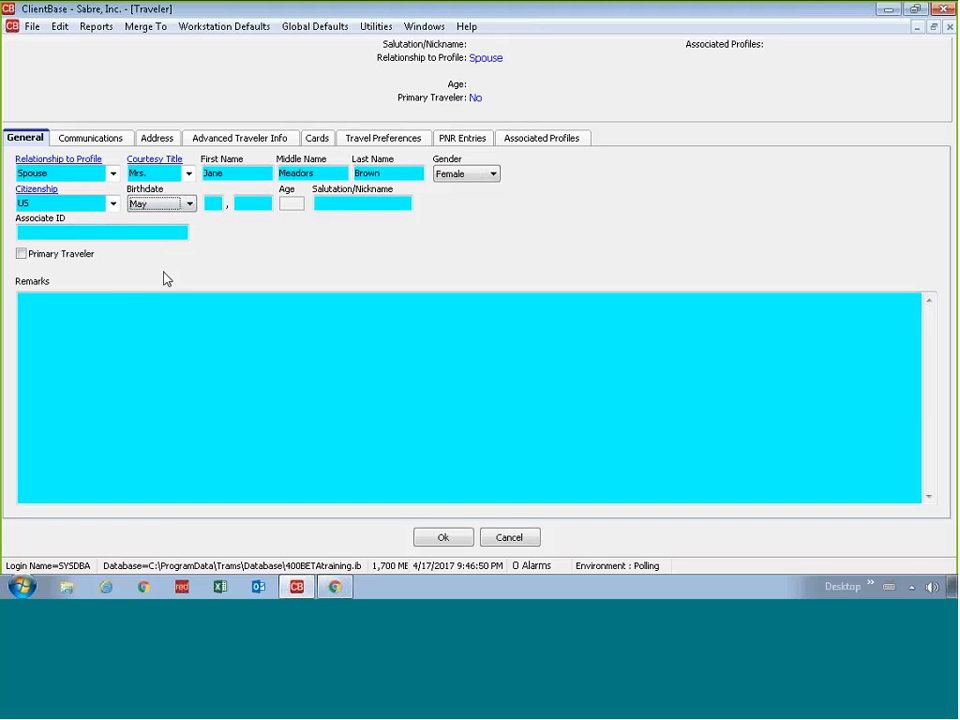
click(185, 205)
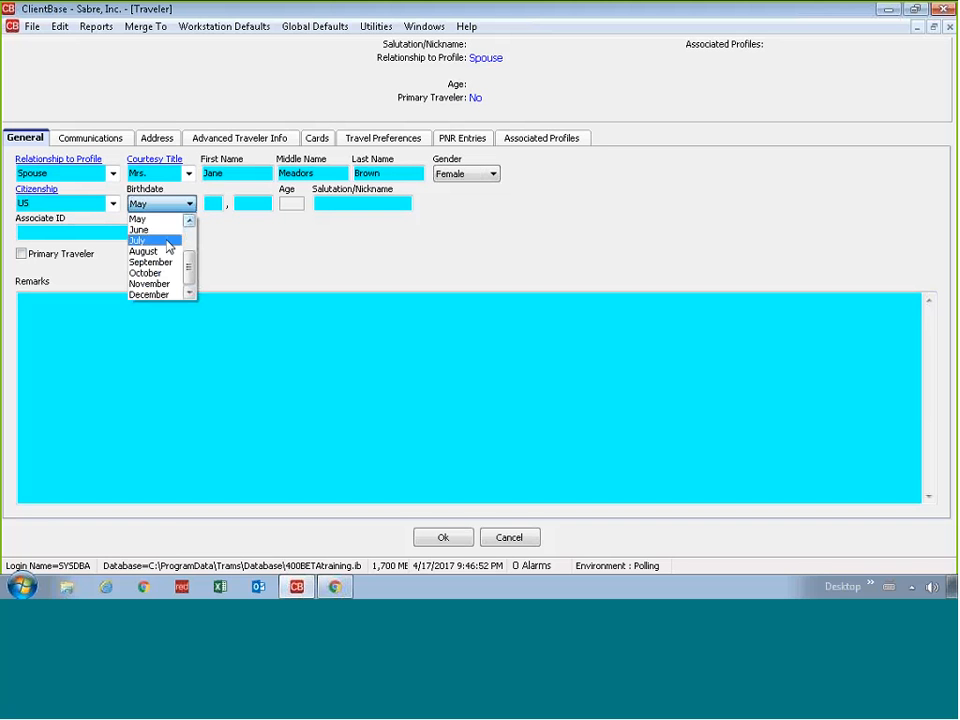
click(166, 241)
click(212, 204)
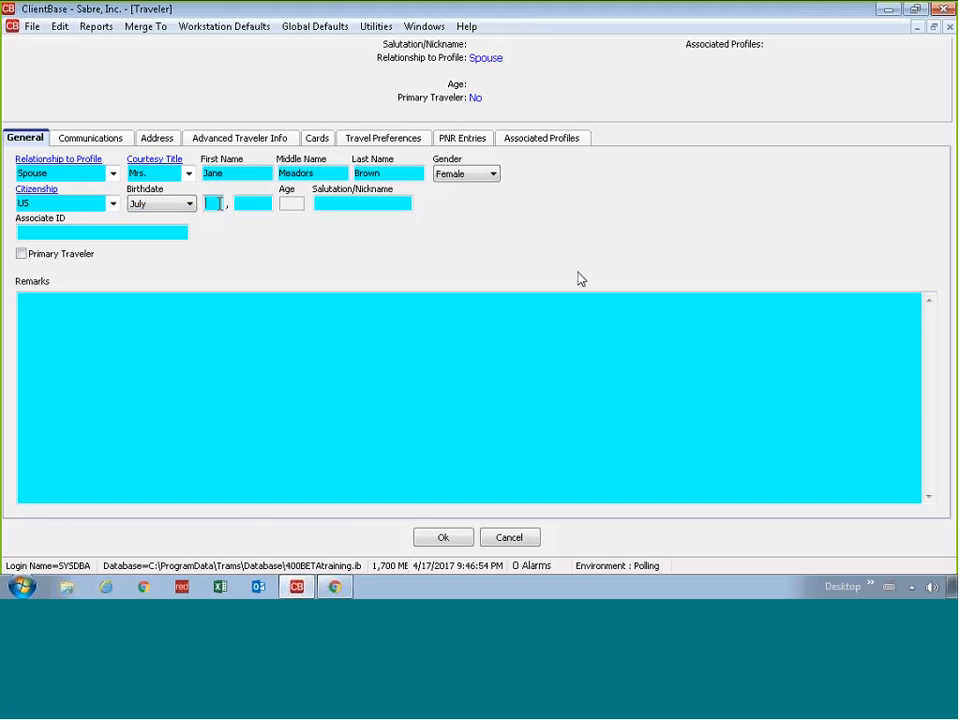
text(14)
key(Tab)
text(1992)
key(Tab)
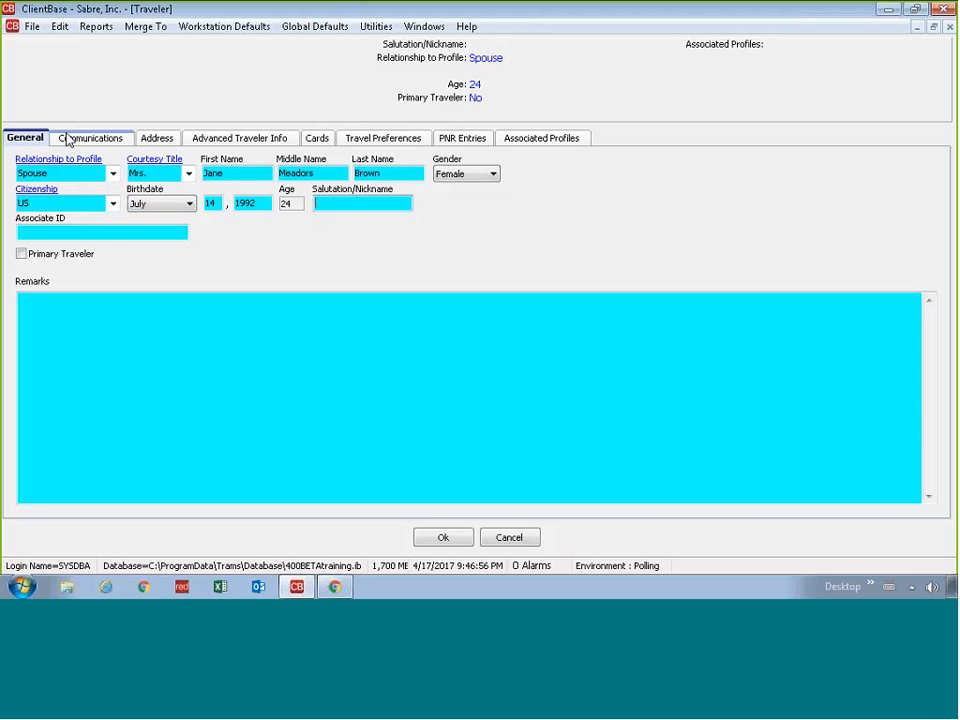
click(67, 136)
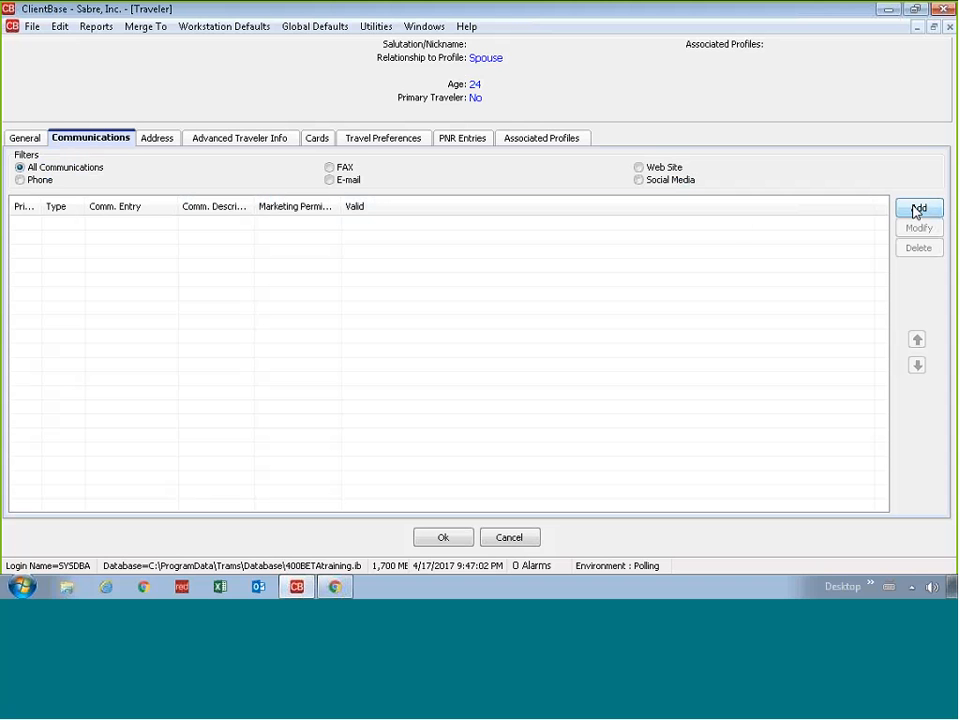
Step: Add a Phone communication with the spouse's cell number, described as Cell
click(915, 211)
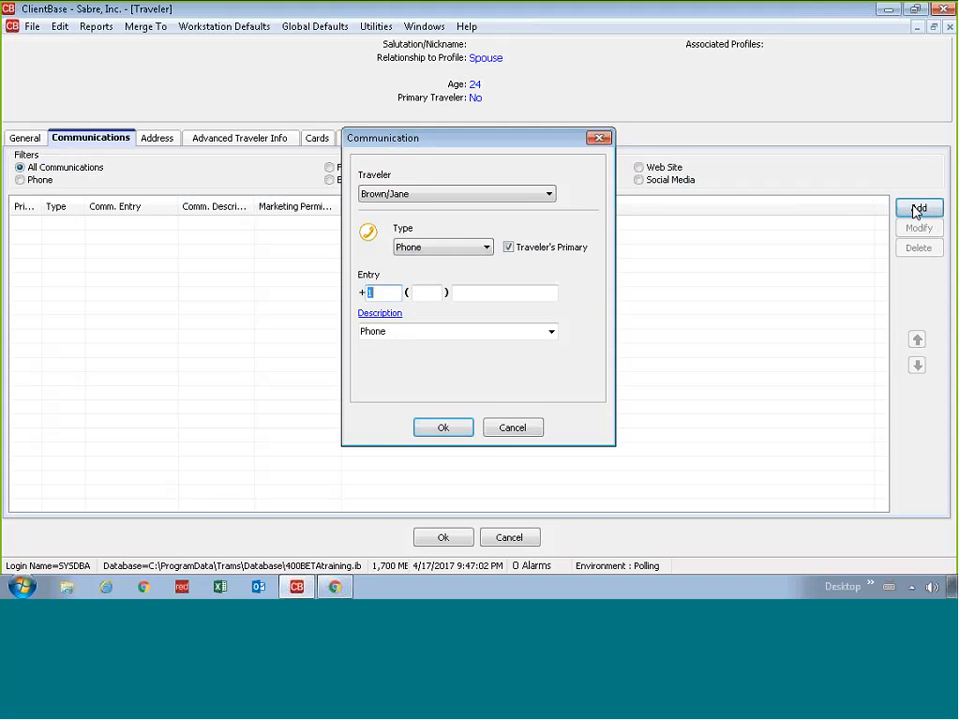
click(478, 250)
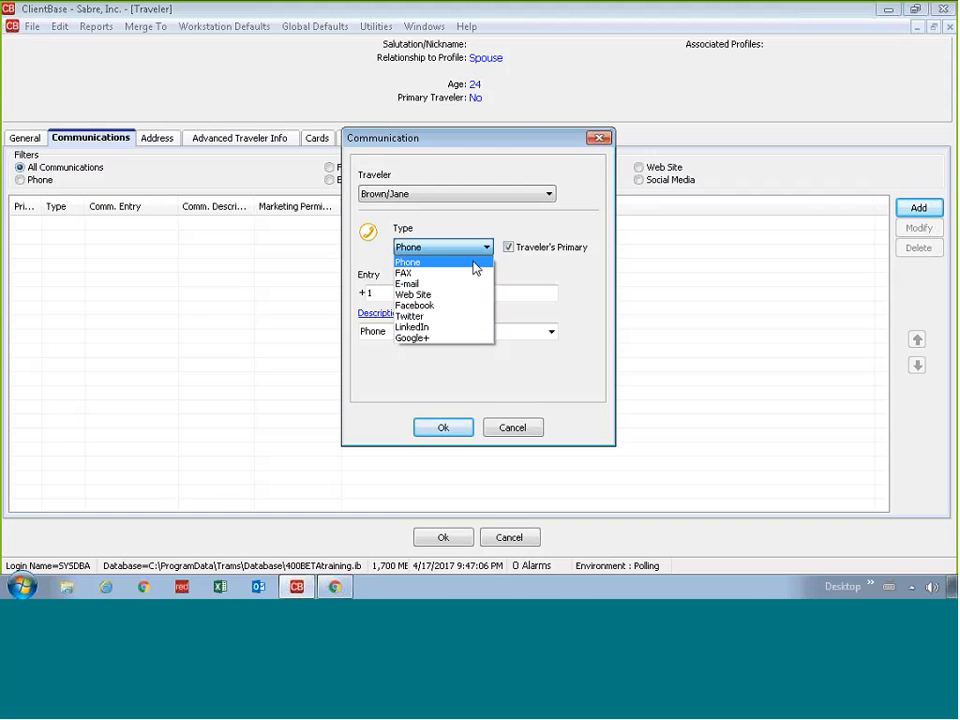
click(475, 264)
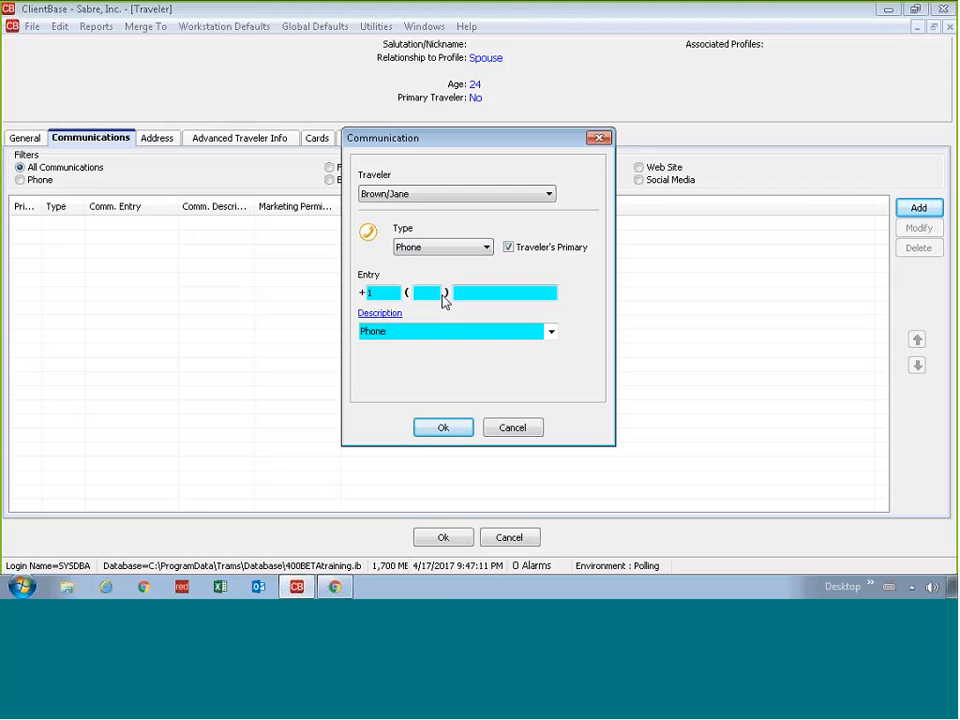
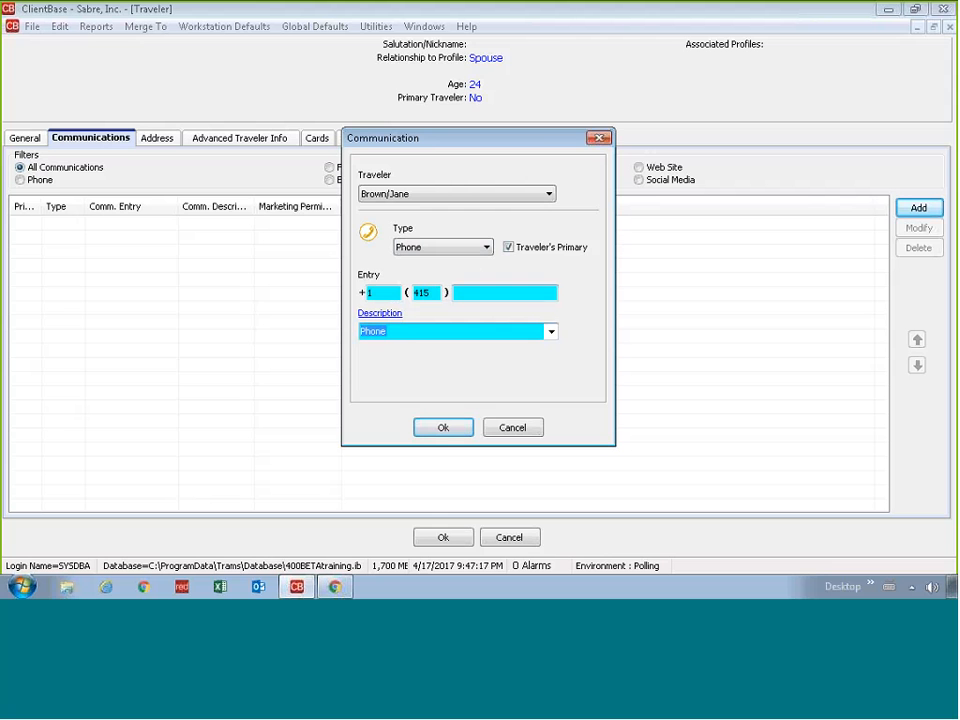
click(548, 331)
click(495, 357)
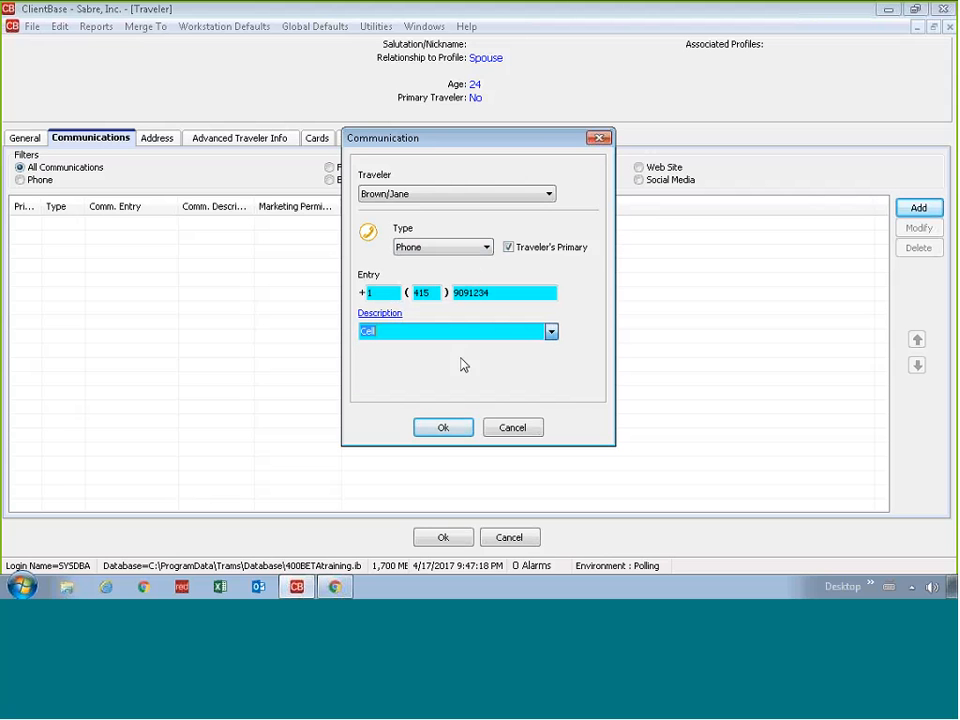
click(455, 425)
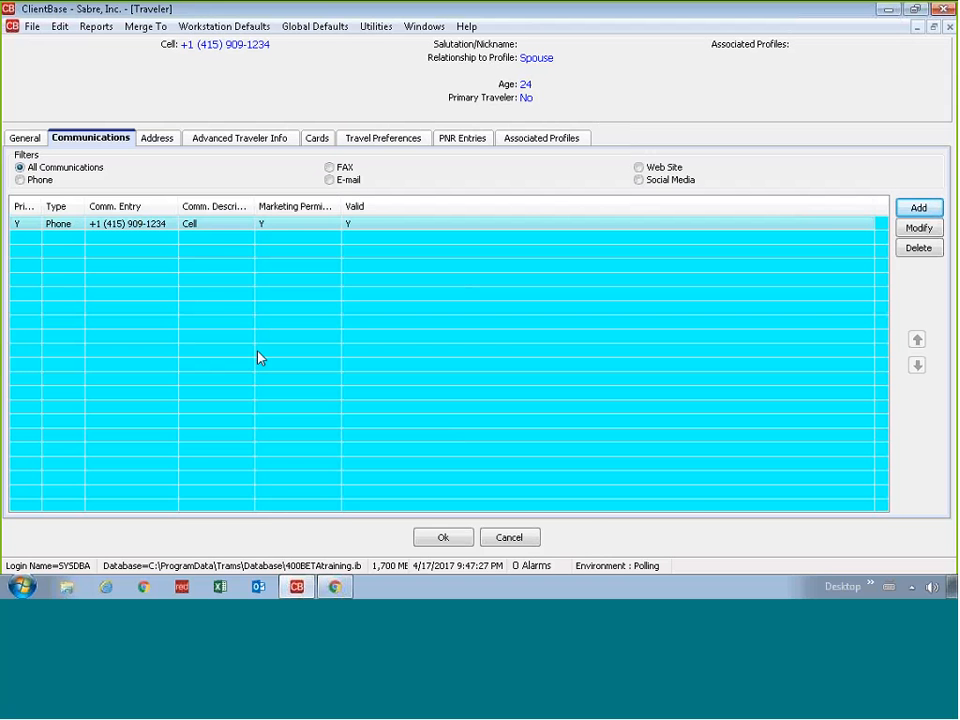
Step: Enter the spouse's passport number, 01/01/20 expiration and US as issuing country
click(244, 140)
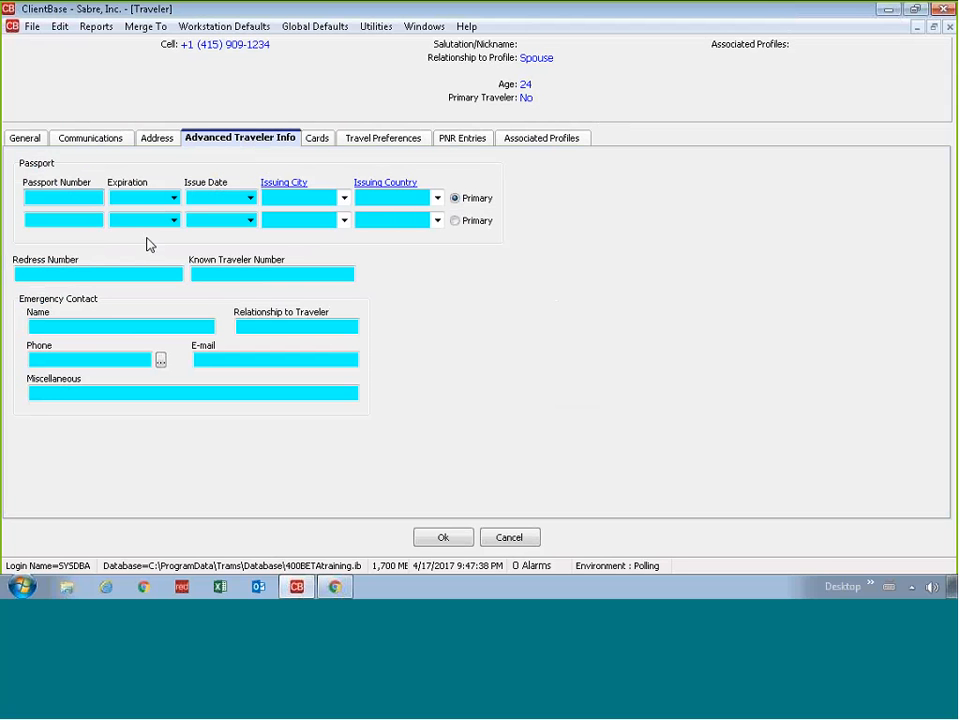
key(Tab)
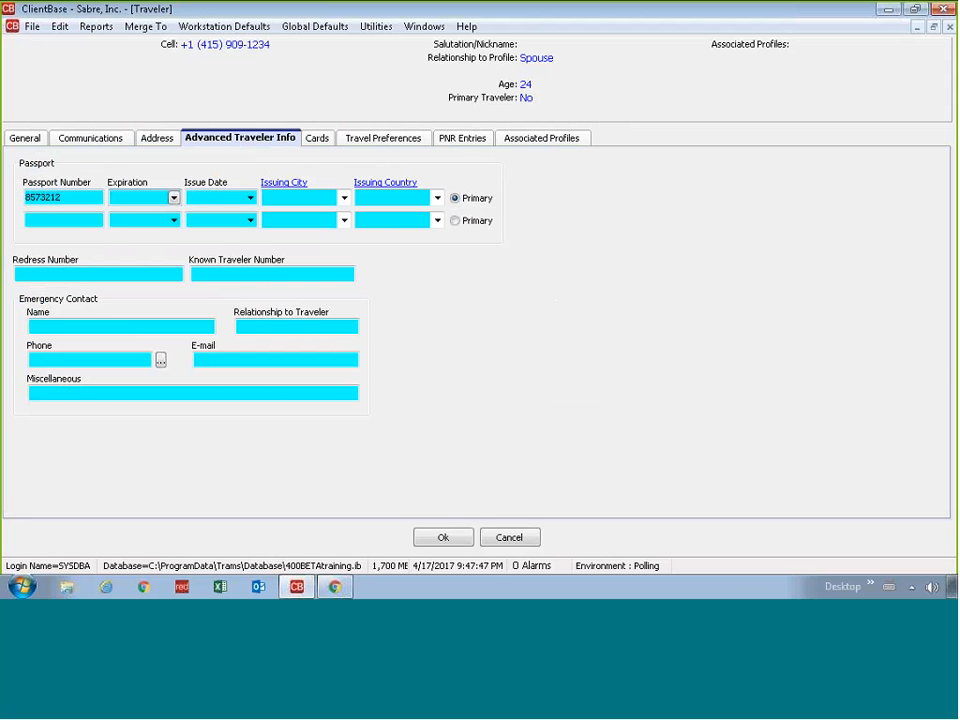
text(01/01/20)
click(290, 197)
key(Tab)
text(US)
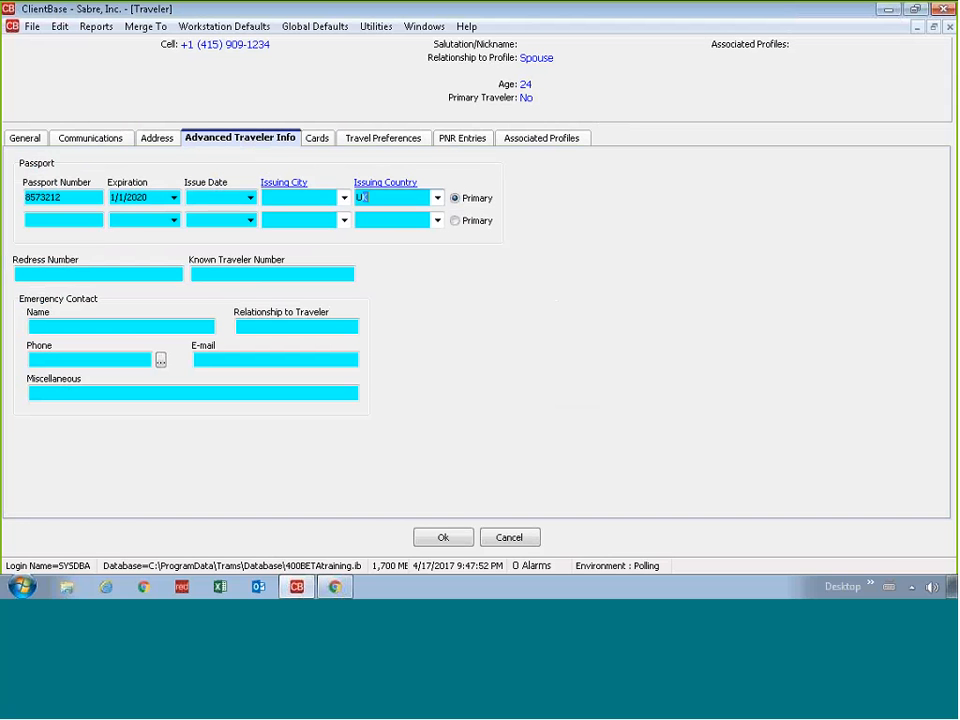
key(Tab)
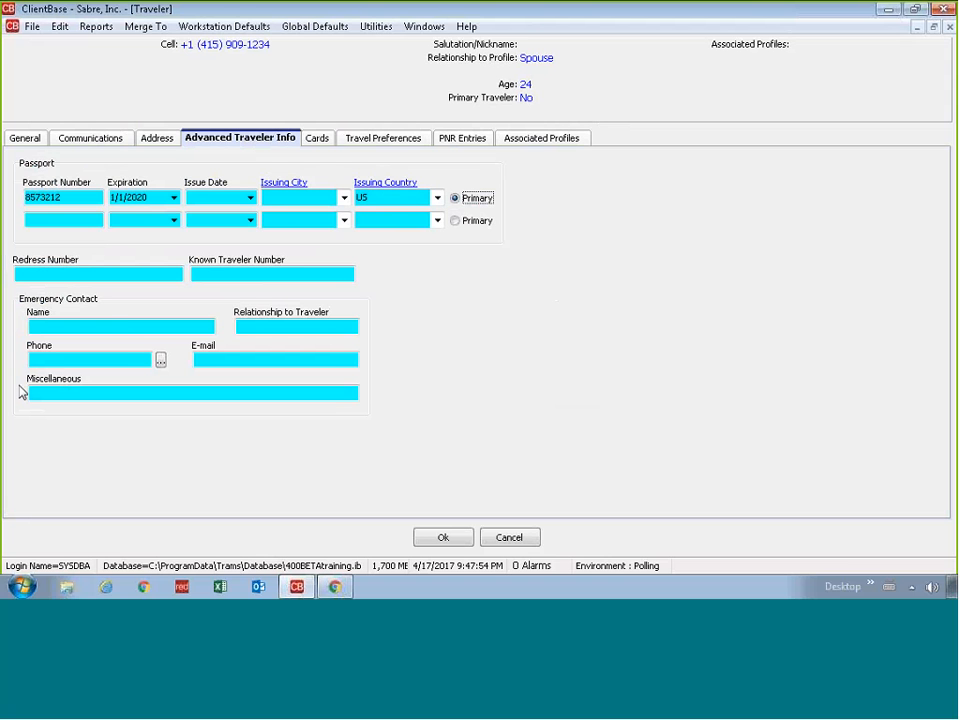
click(93, 325)
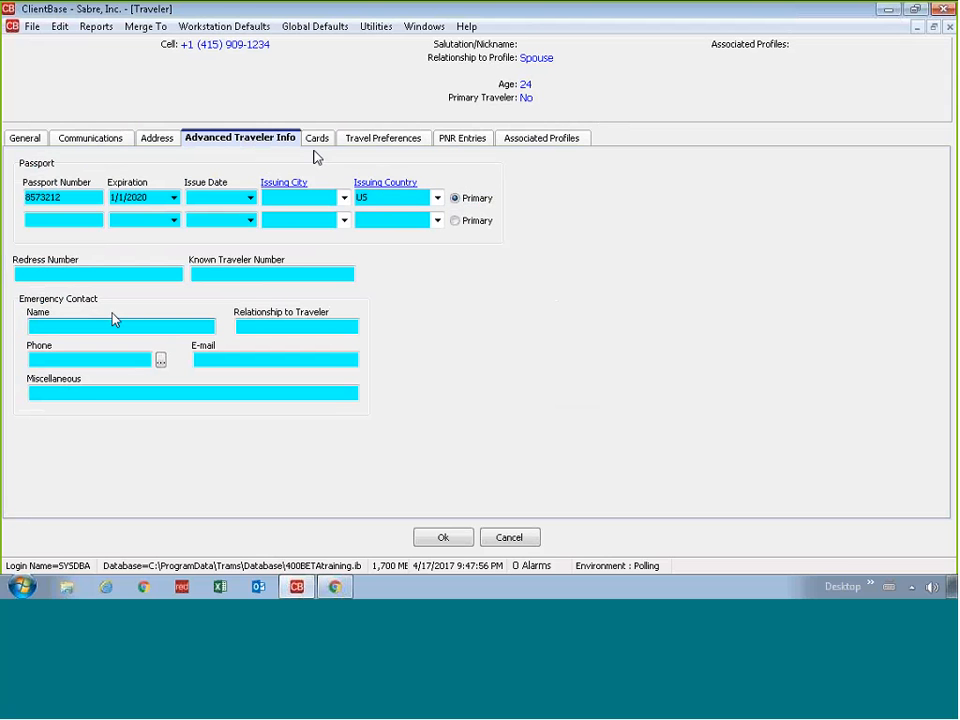
click(316, 140)
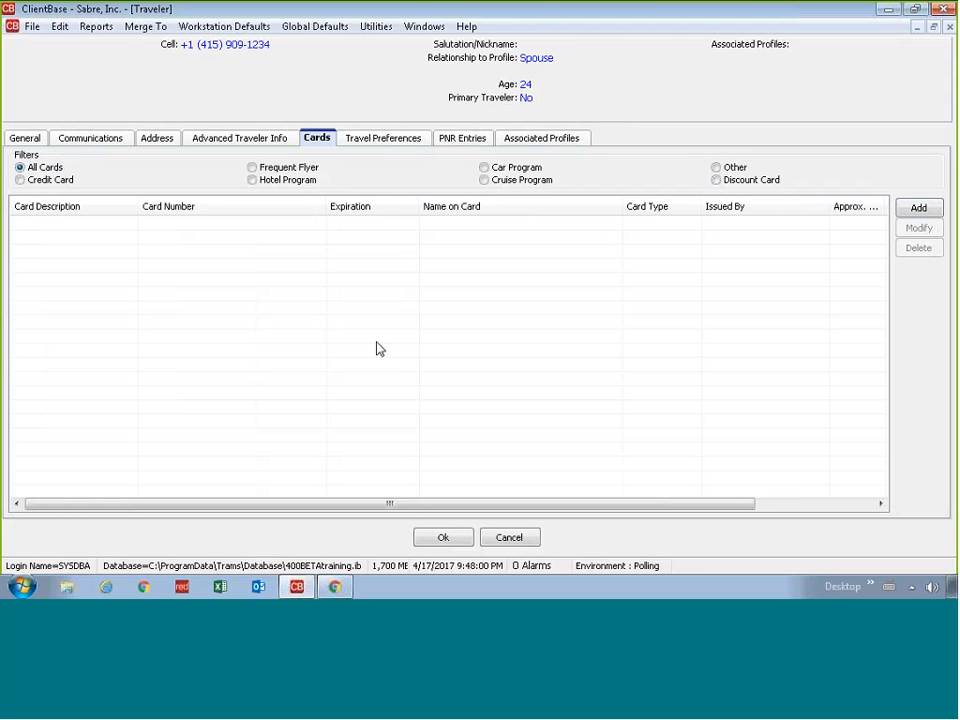
Step: Save the spouse's traveler record and open the primary traveler's Advanced Traveler Info
click(445, 538)
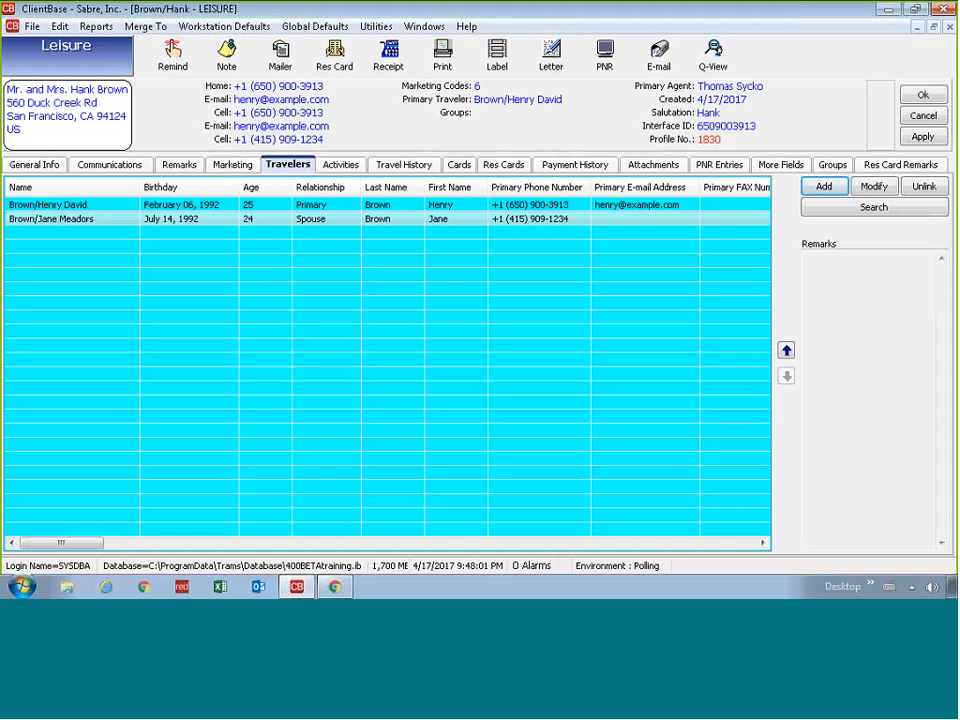
click(82, 205)
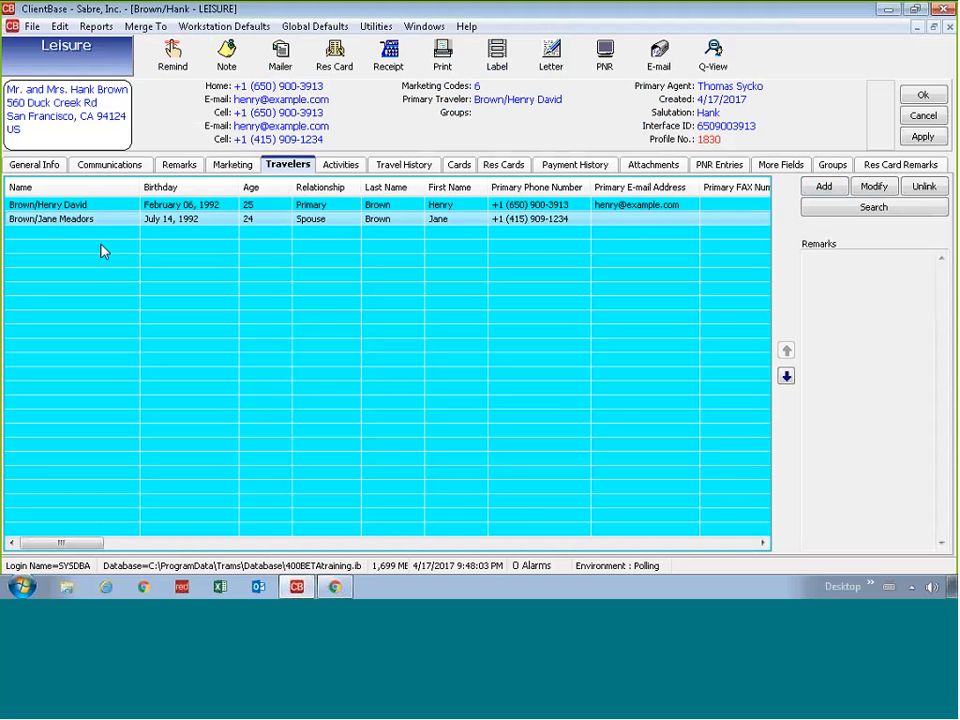
key(Down)
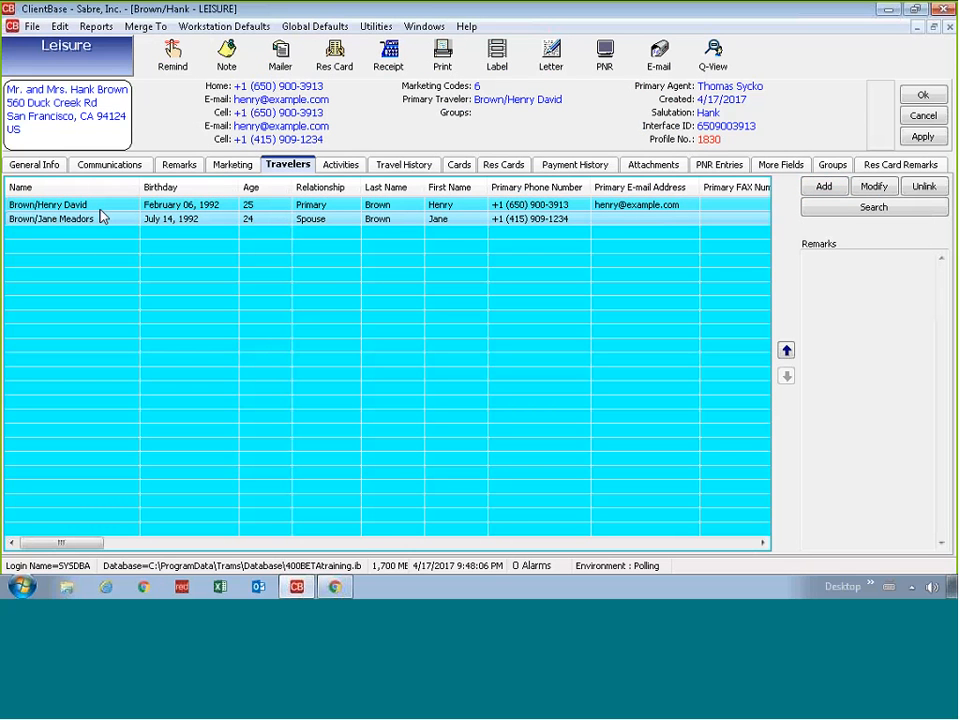
click(100, 208)
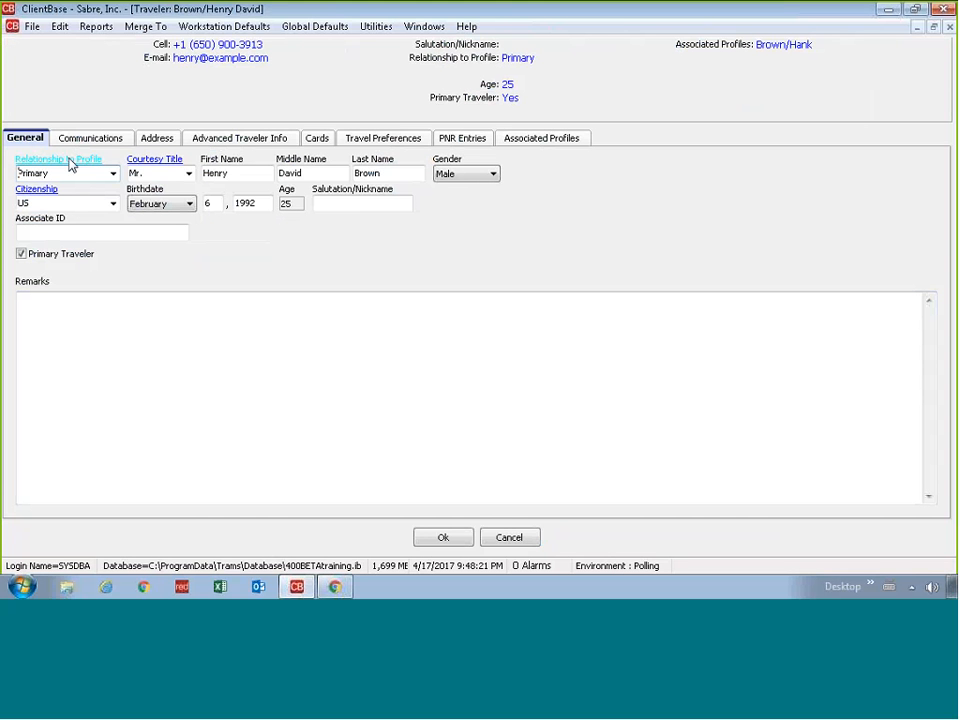
click(199, 148)
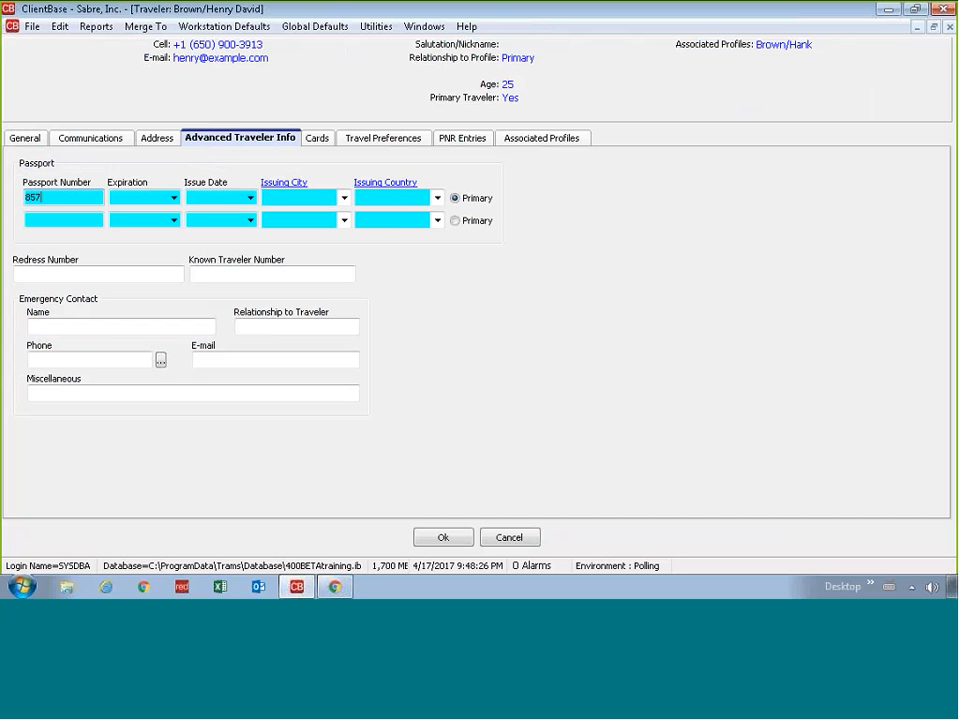
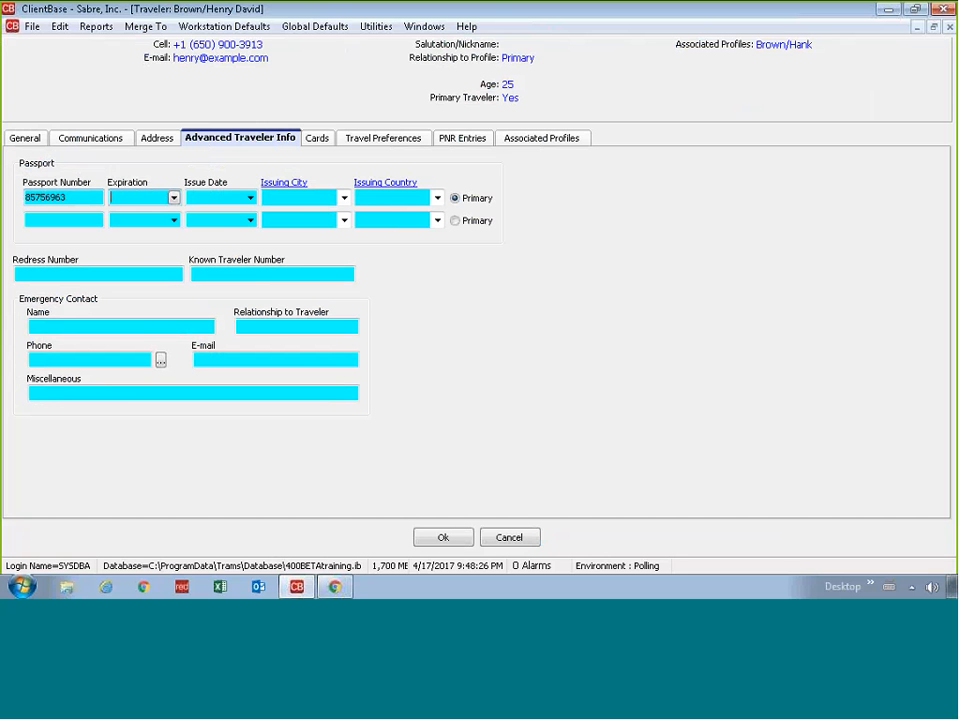
Step: Enter the primary traveler's passport number, 1/1/2020 expiry and US issuing country
key(Tab)
text(1/1/2020)
key(Tab)
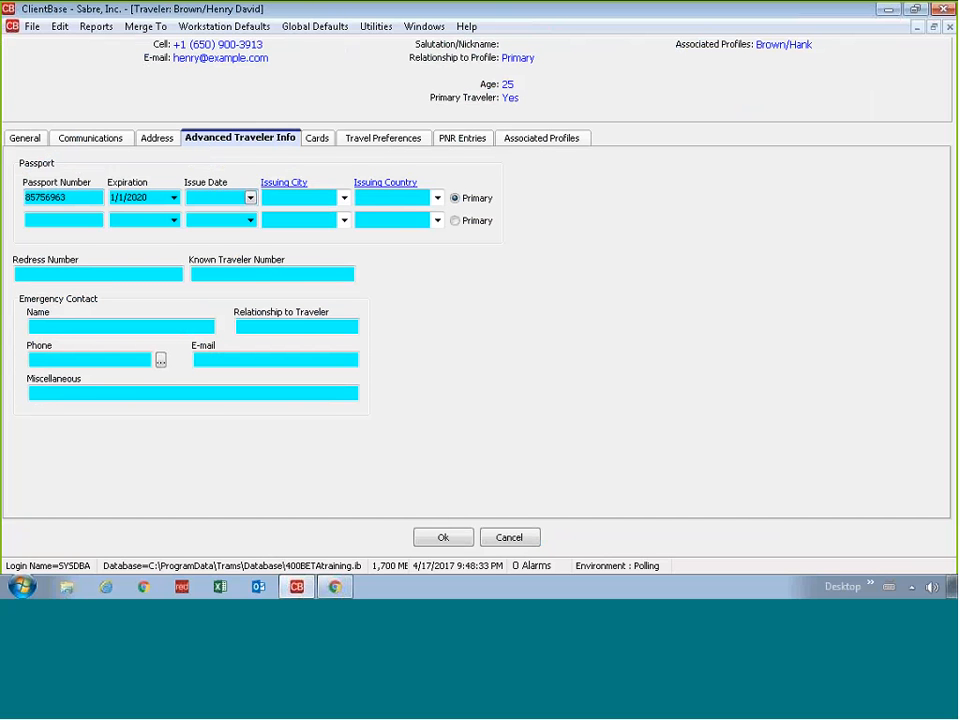
key(Tab)
key(Tab)
text(US)
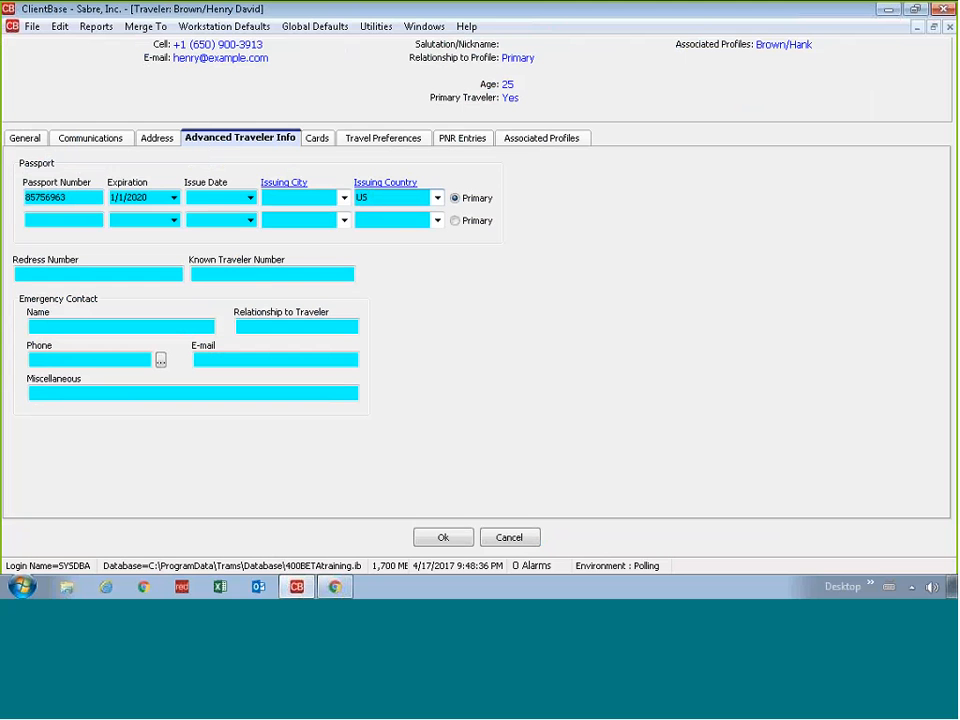
click(316, 138)
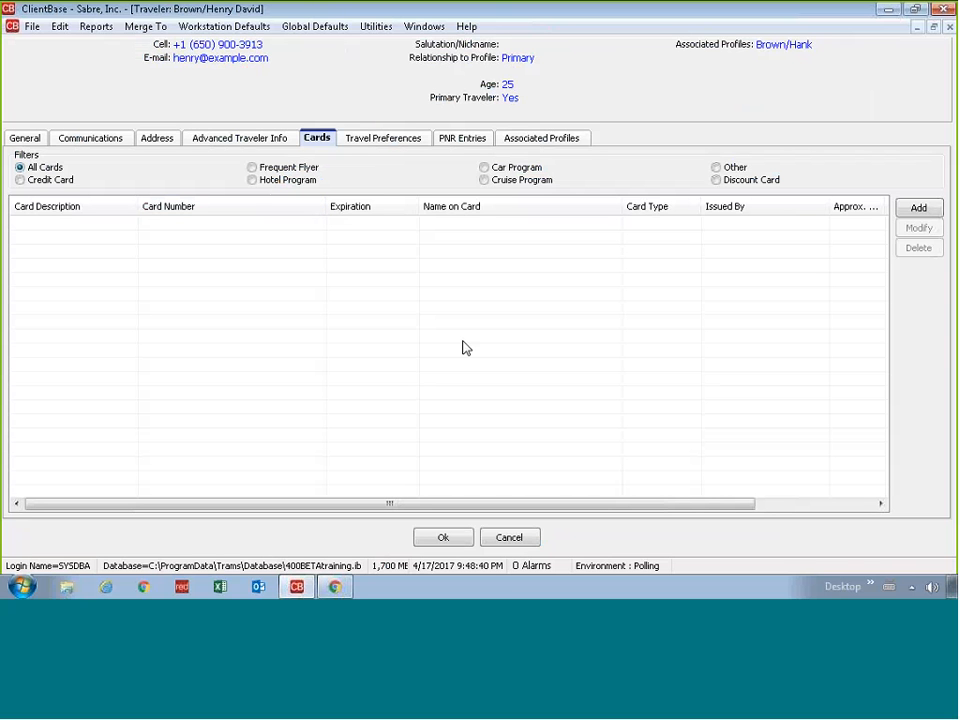
Step: Add a Frequent Flyer card with card code DL and the traveler's frequent flyer number
click(917, 210)
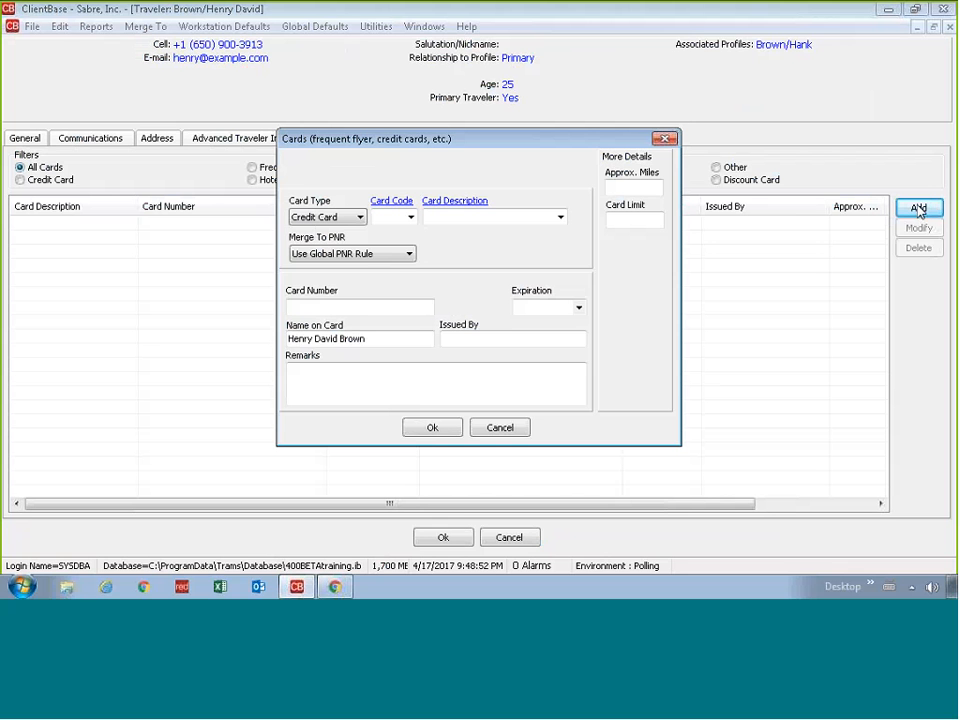
click(335, 217)
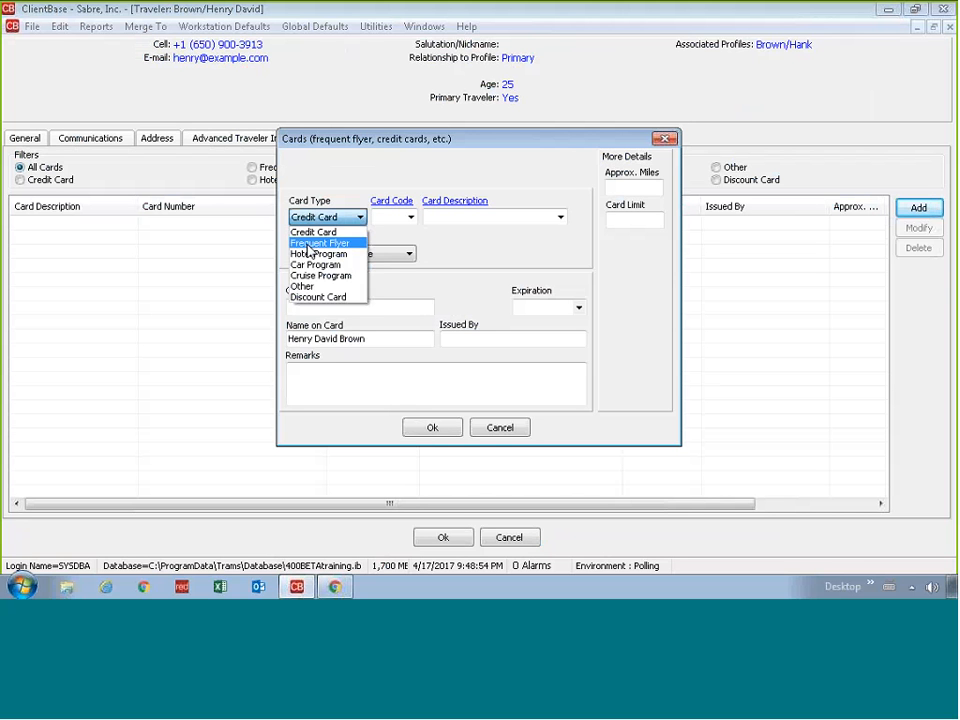
click(308, 244)
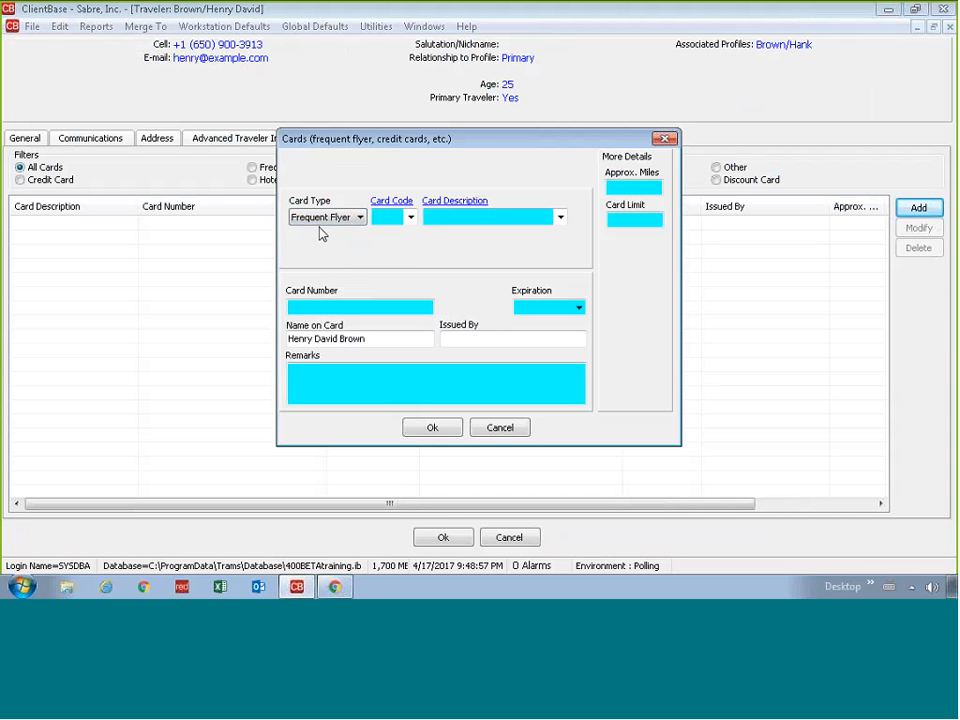
click(336, 218)
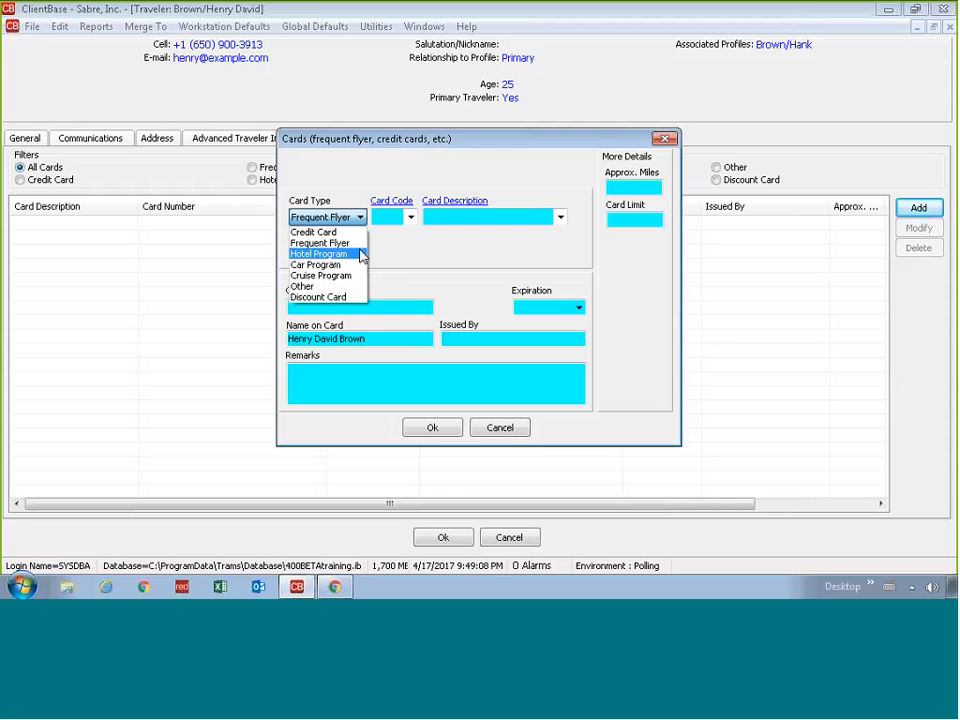
click(351, 245)
click(389, 222)
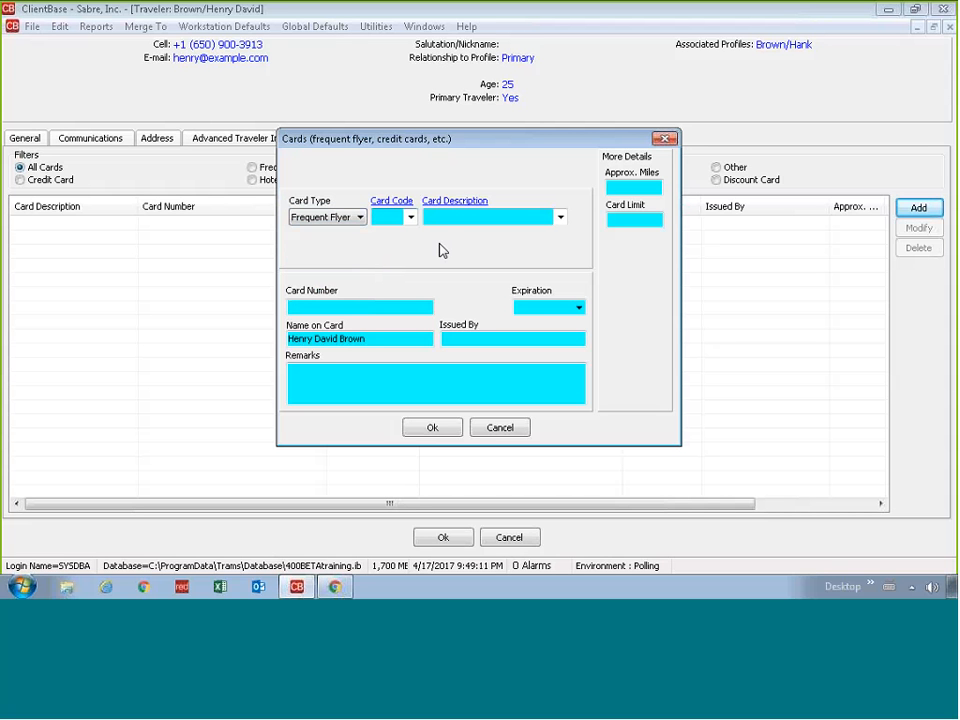
text(DL)
key(Tab)
key(Tab)
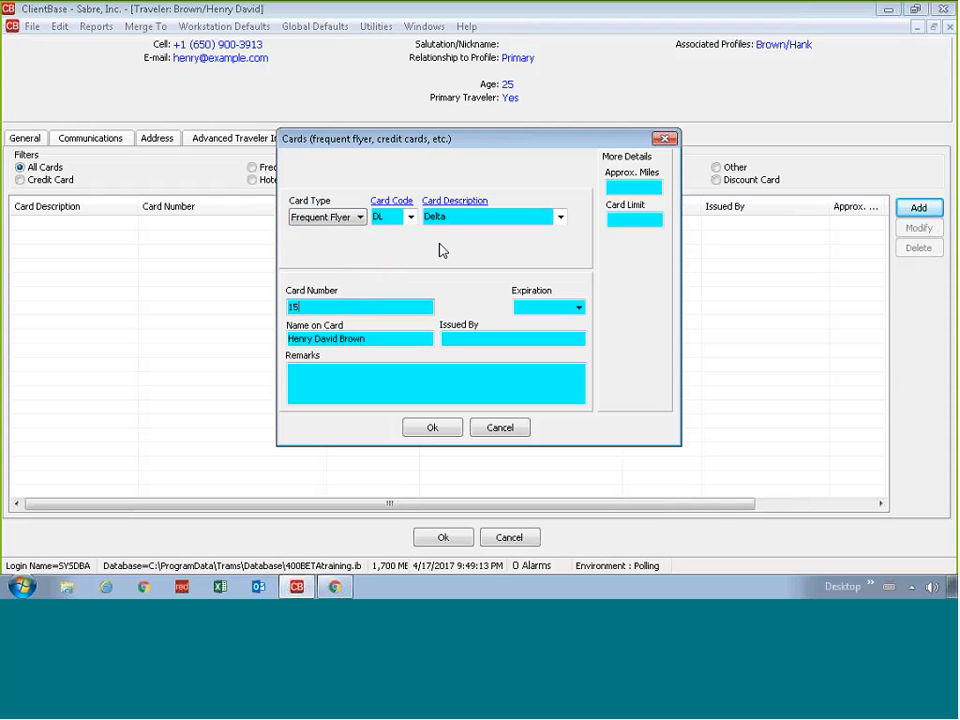
click(540, 307)
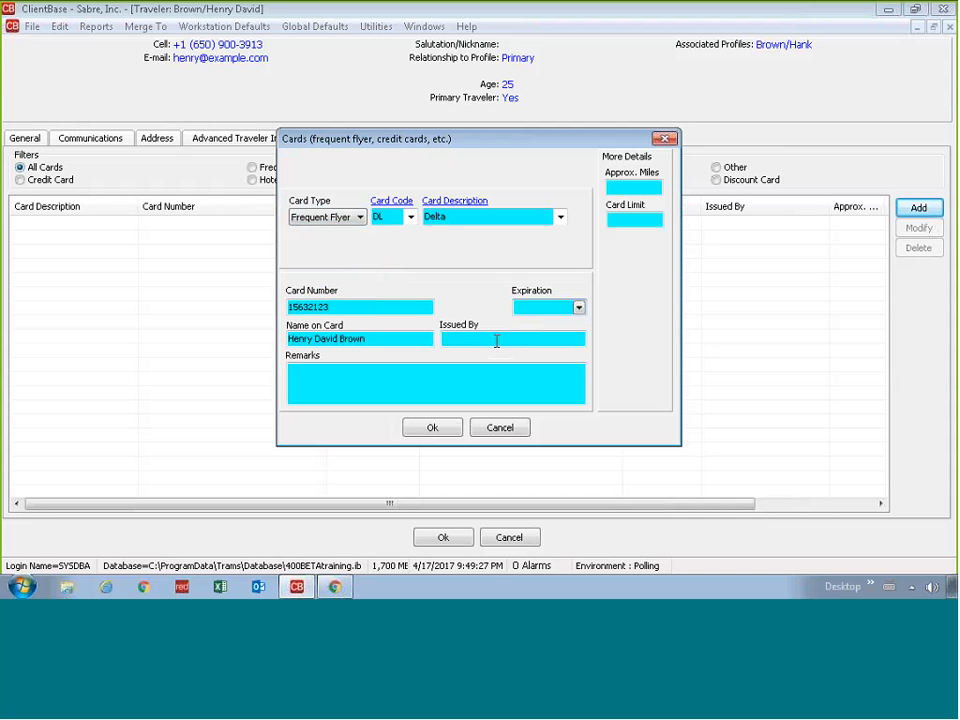
click(432, 427)
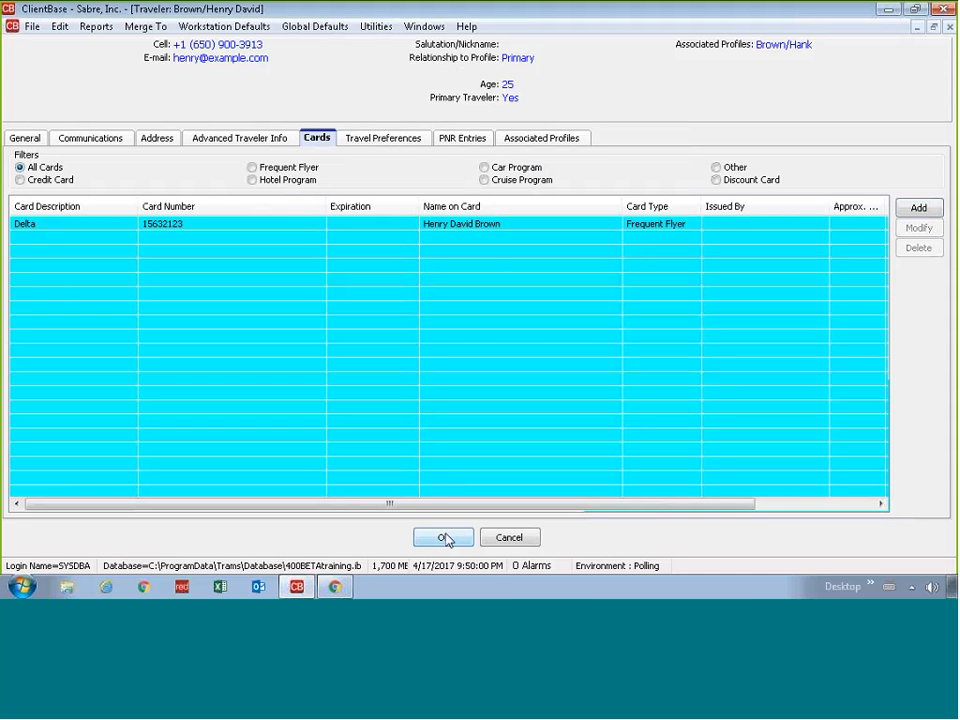
Step: Save the primary traveler's record, apply the profile, and review the Delta card listed
click(452, 542)
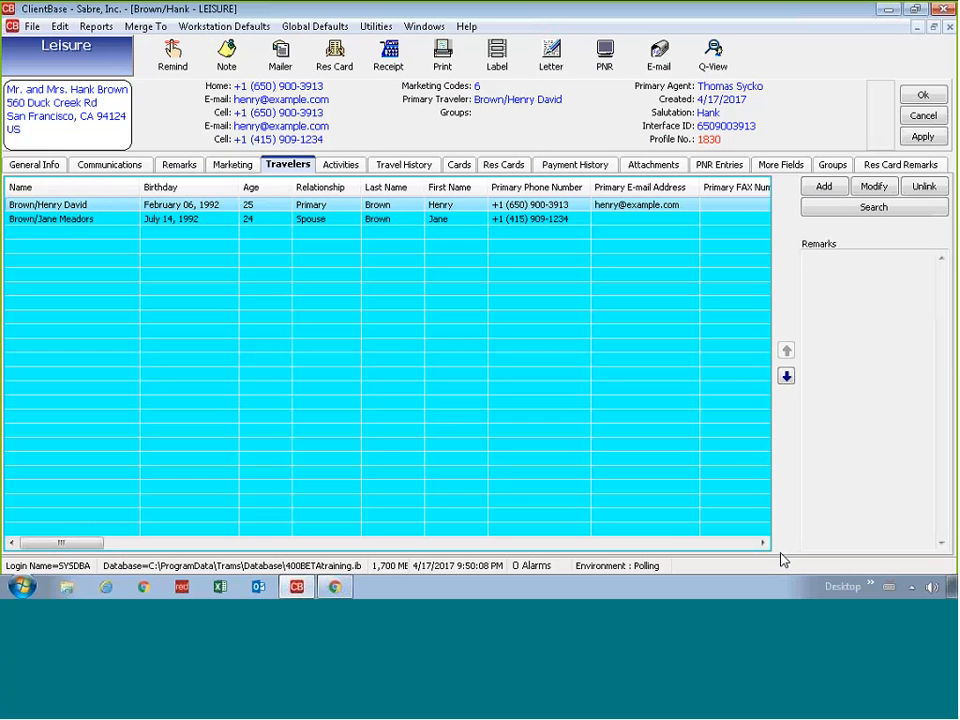
click(923, 136)
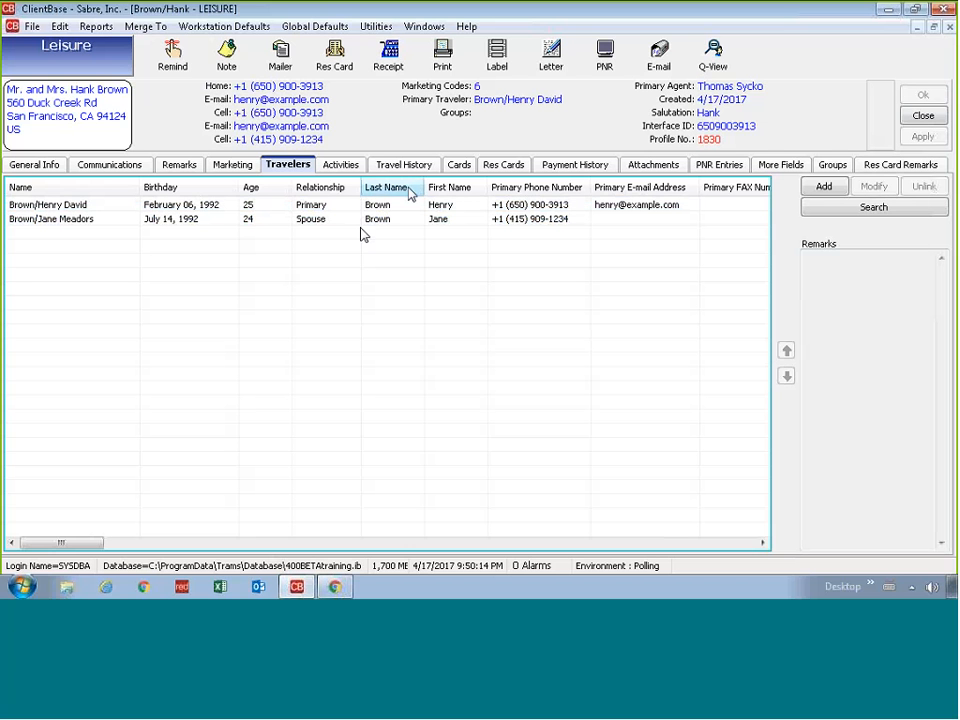
click(459, 164)
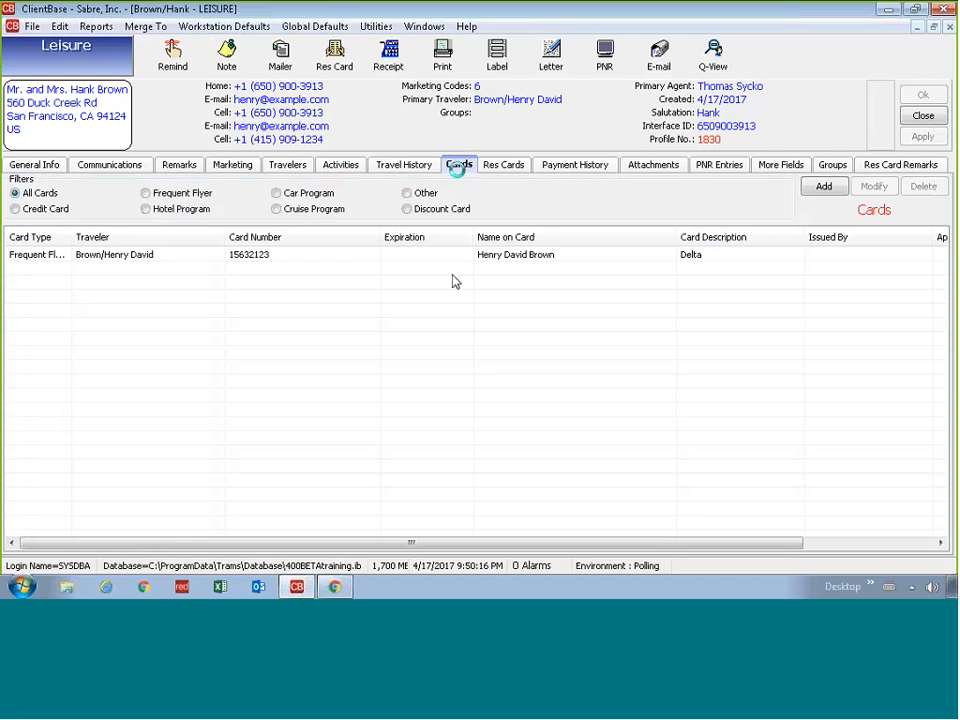
click(55, 265)
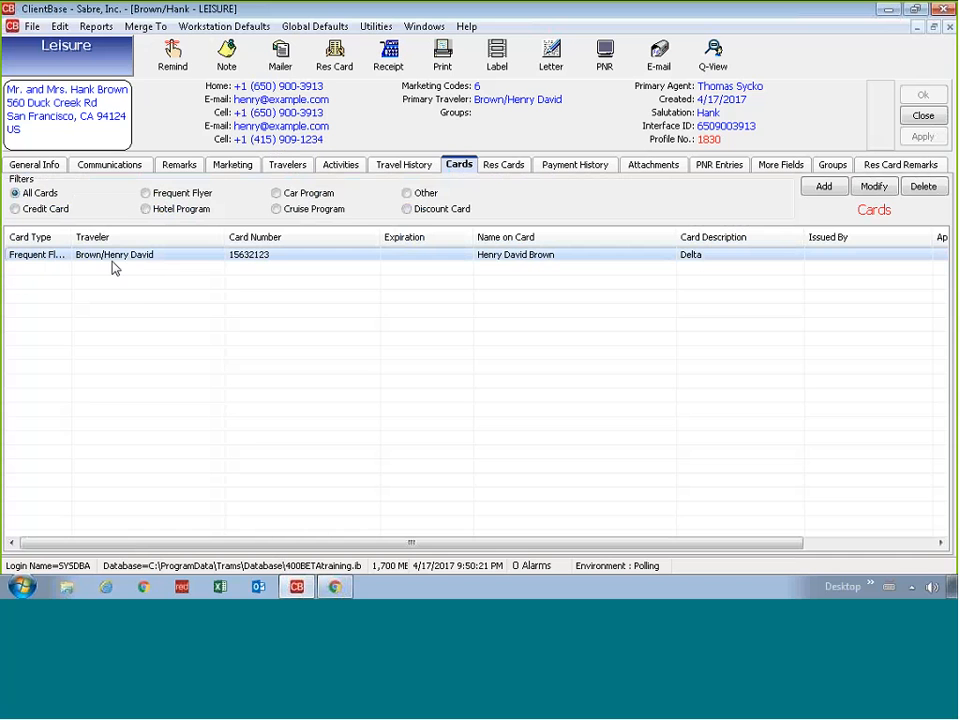
Step: Review the profile's cell phone entries in Communications, then show the travelers list
click(110, 170)
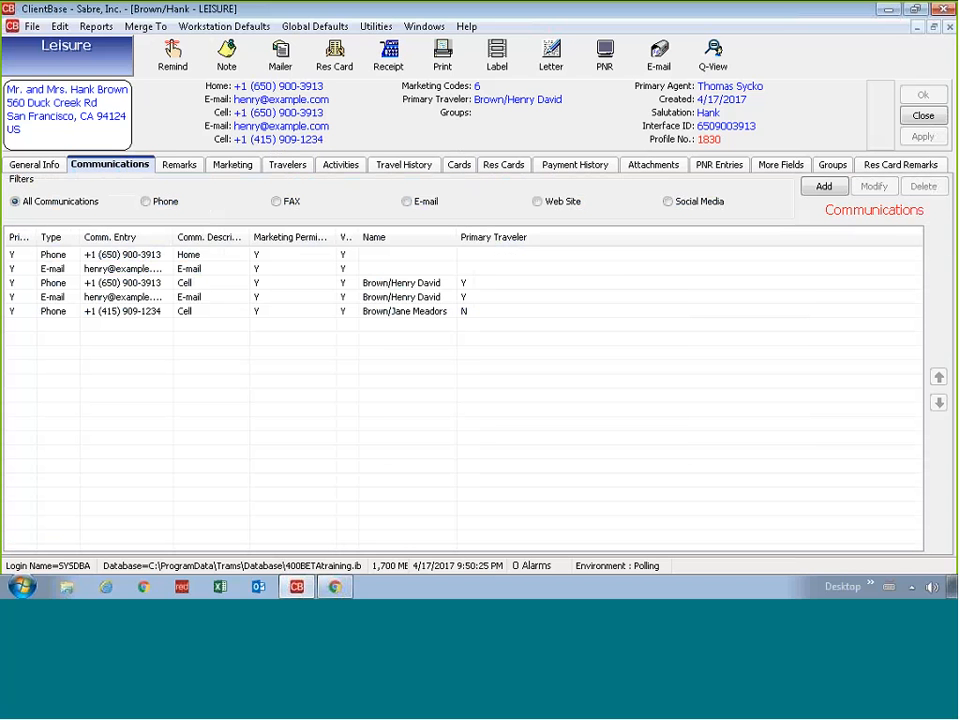
click(417, 282)
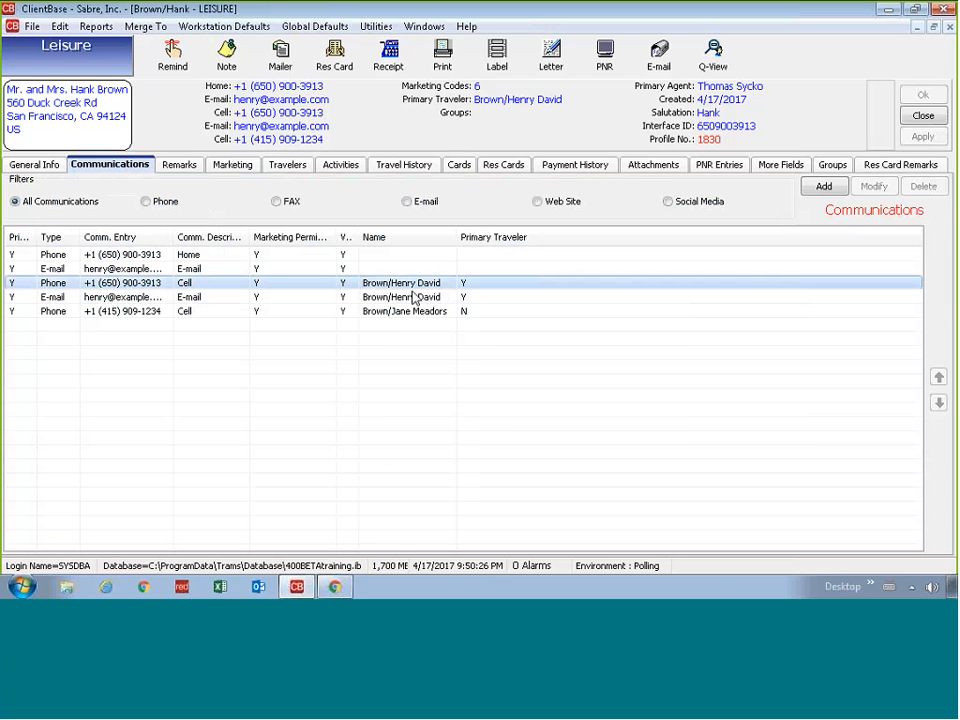
click(414, 301)
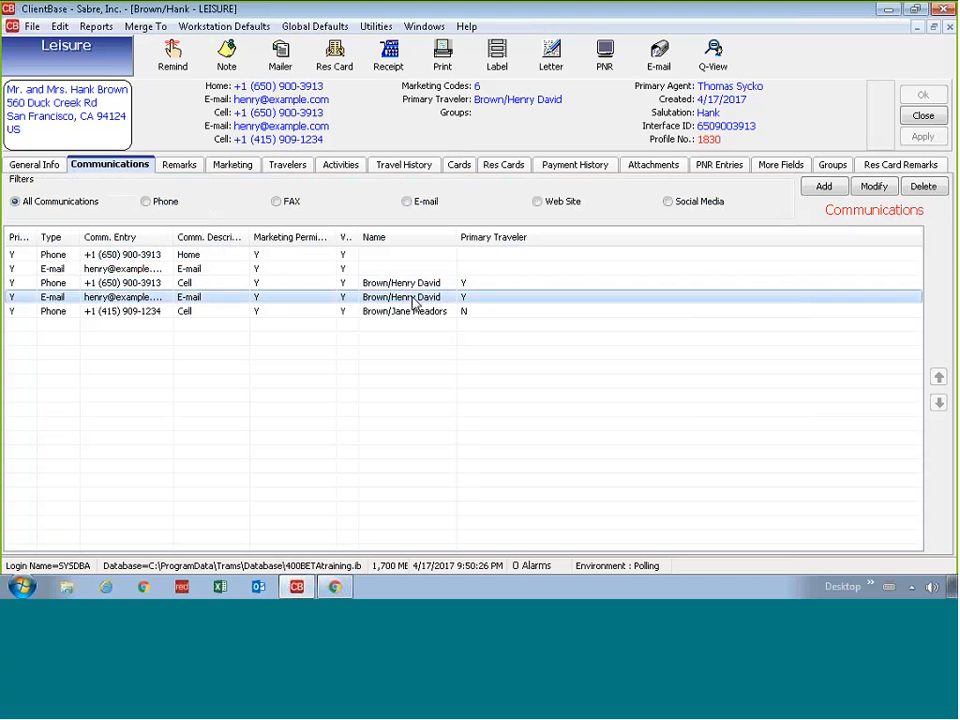
click(414, 311)
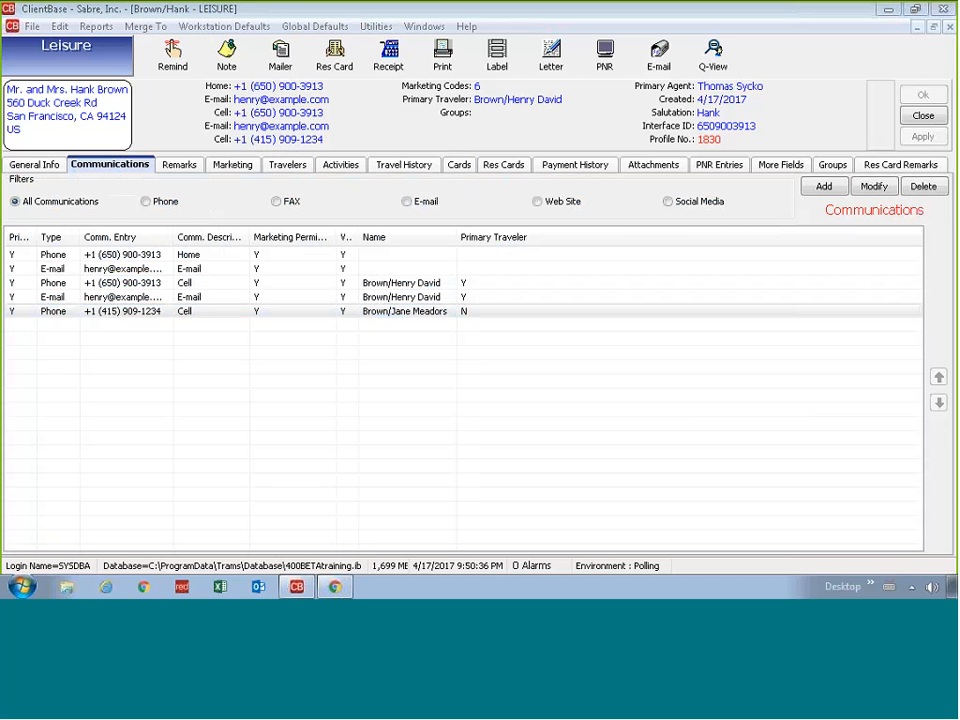
click(287, 164)
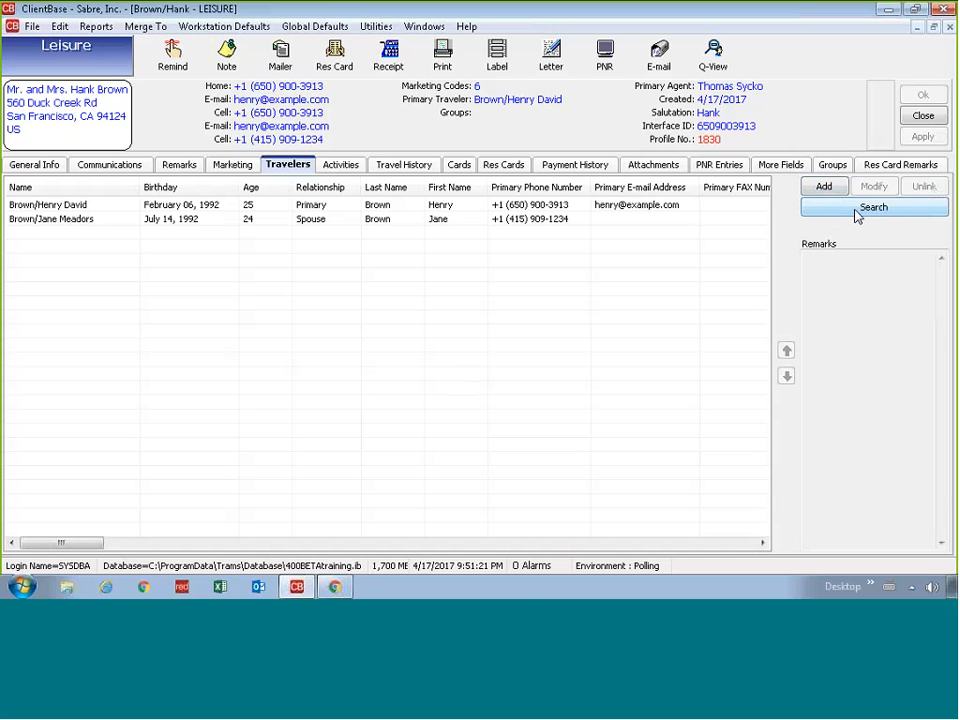
Step: Search existing travelers by partial first and last name and link the single match
click(856, 213)
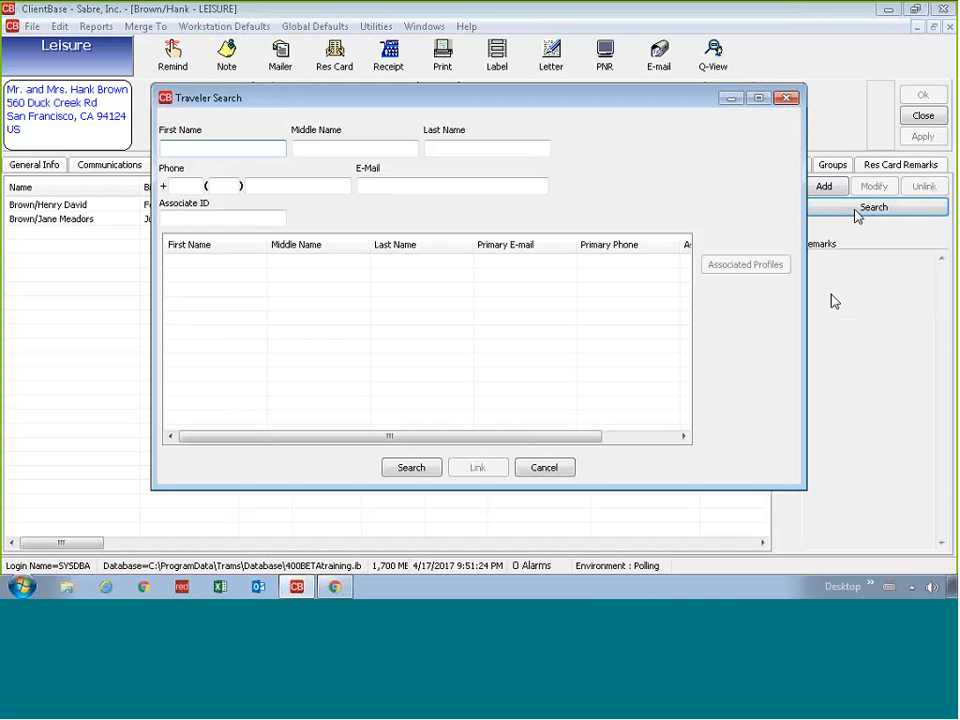
text(ed)
key(Tab)
key(Tab)
text(ab)
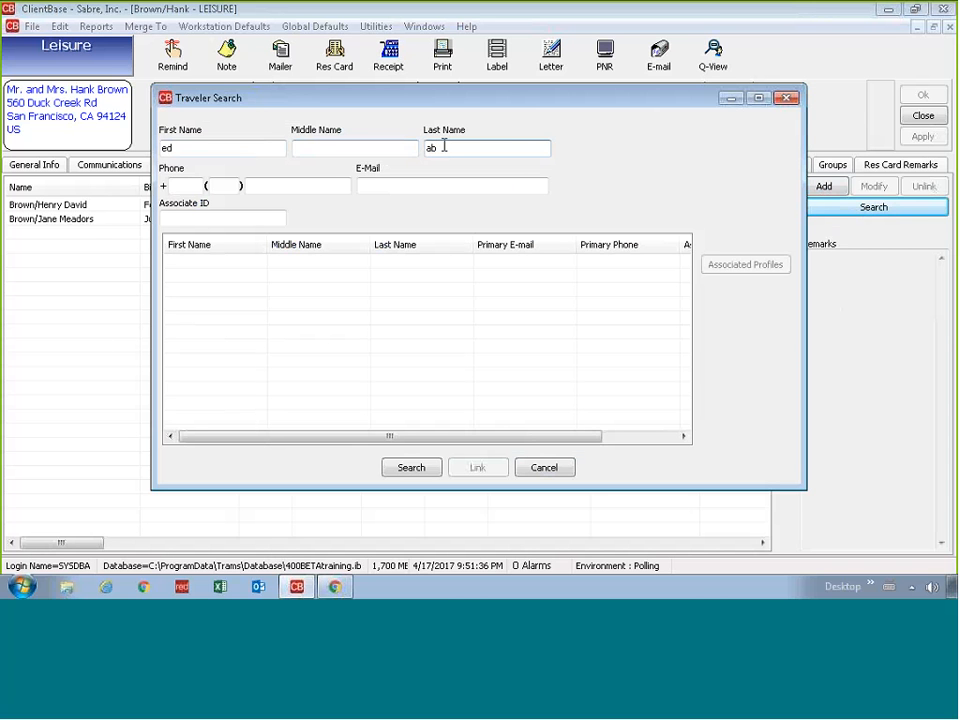
click(419, 471)
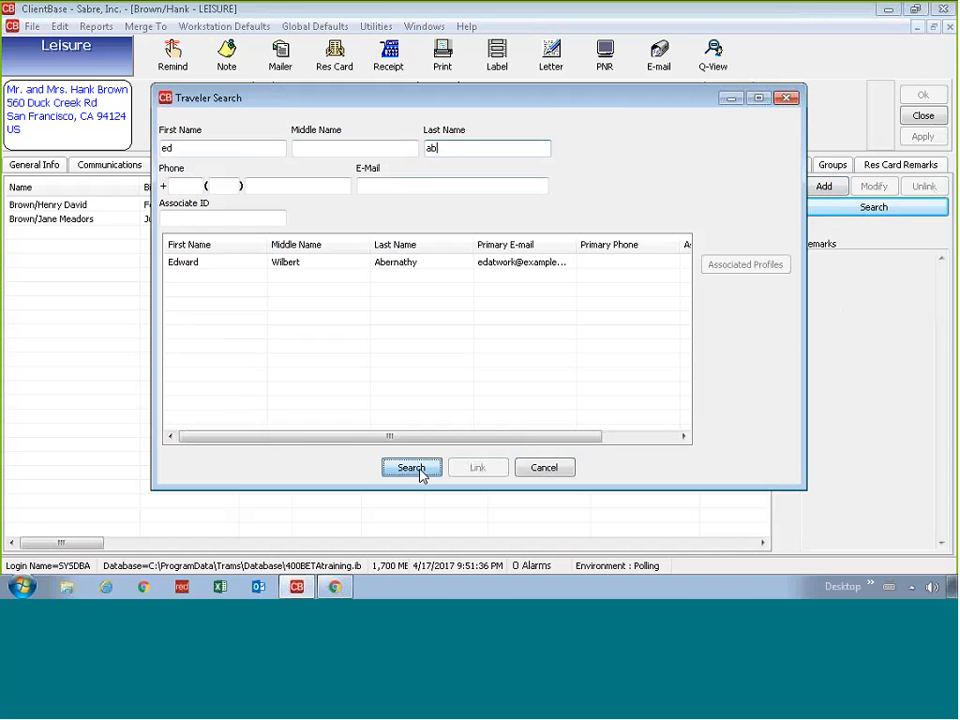
click(312, 264)
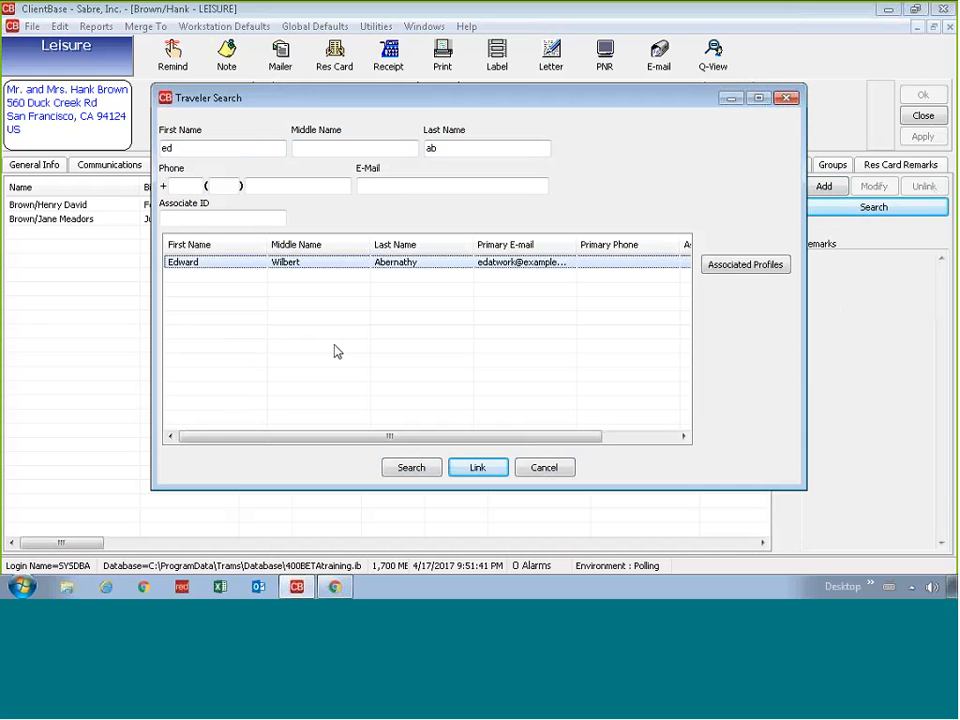
click(476, 468)
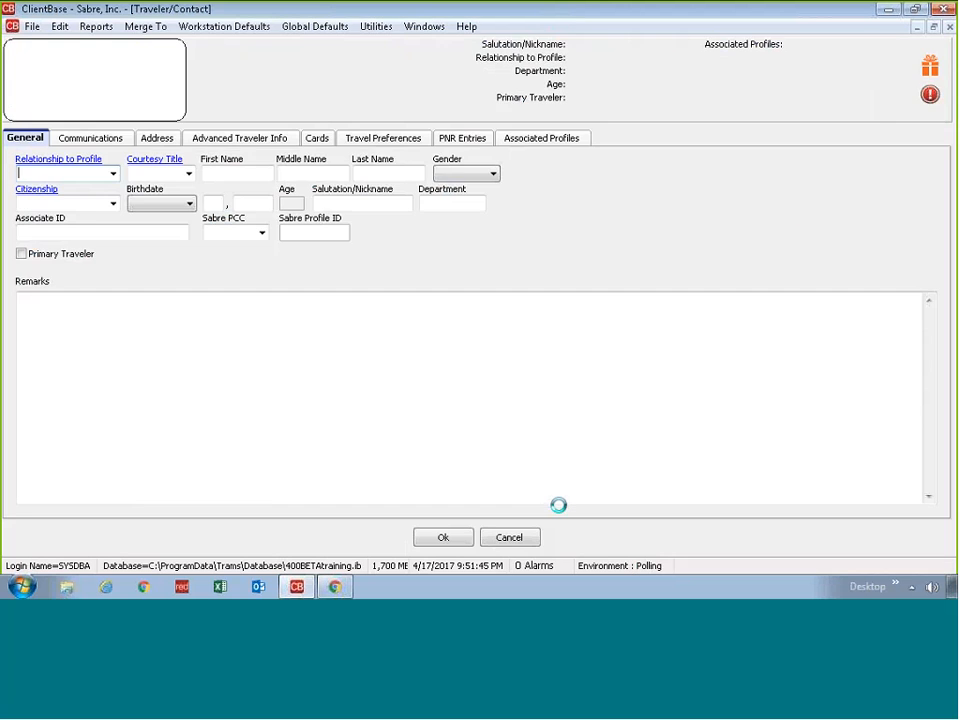
Step: Set the linked traveler's relationship to Uncle, save him, and apply the profile changes
click(114, 175)
click(116, 180)
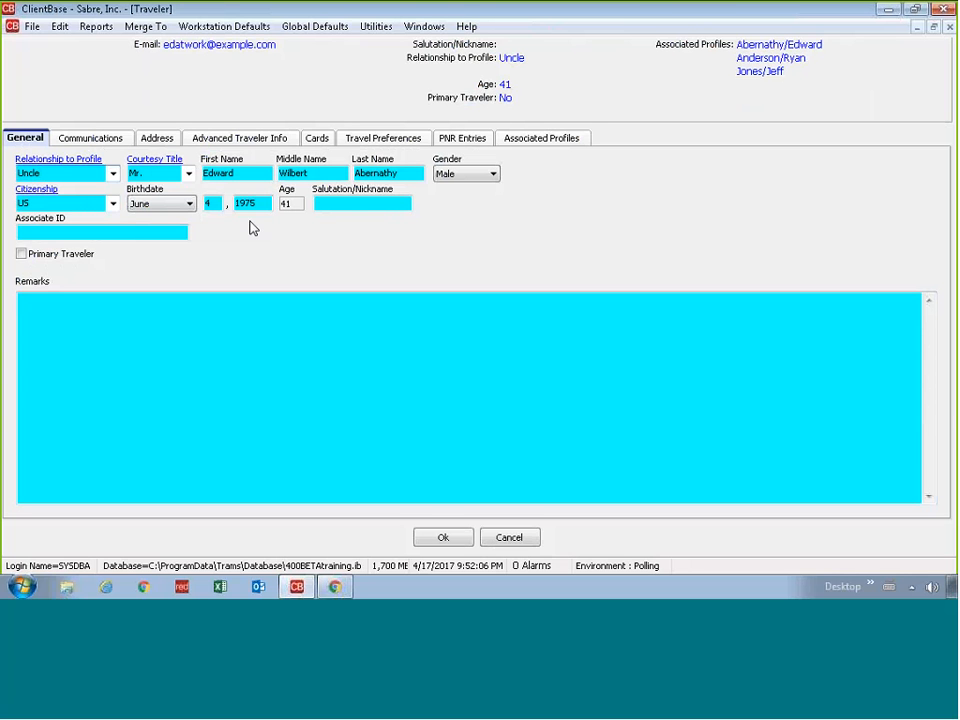
click(93, 139)
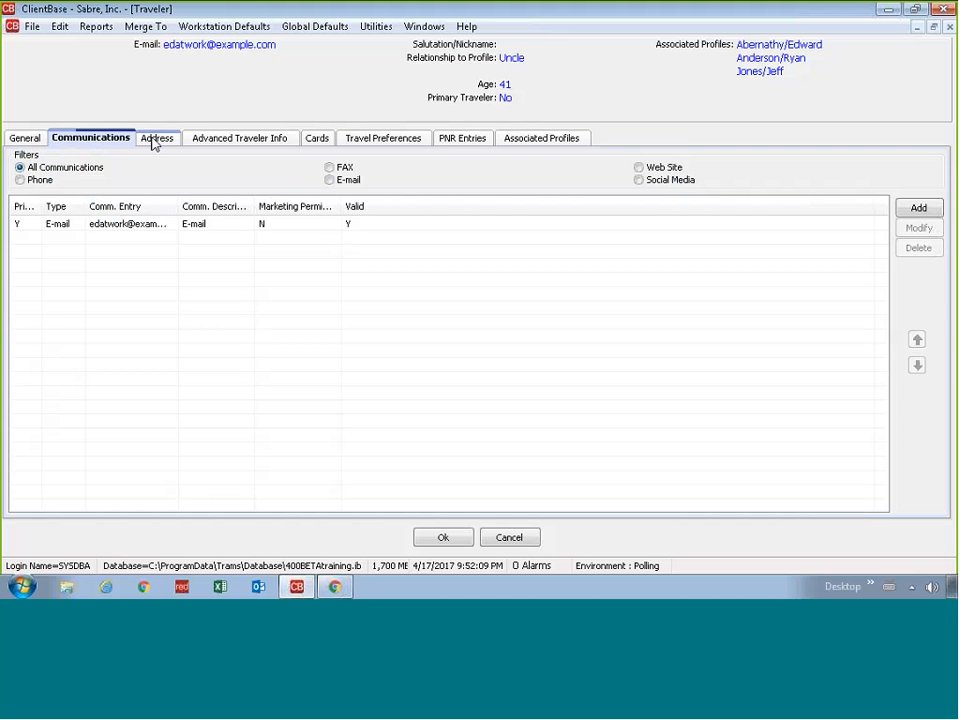
click(155, 140)
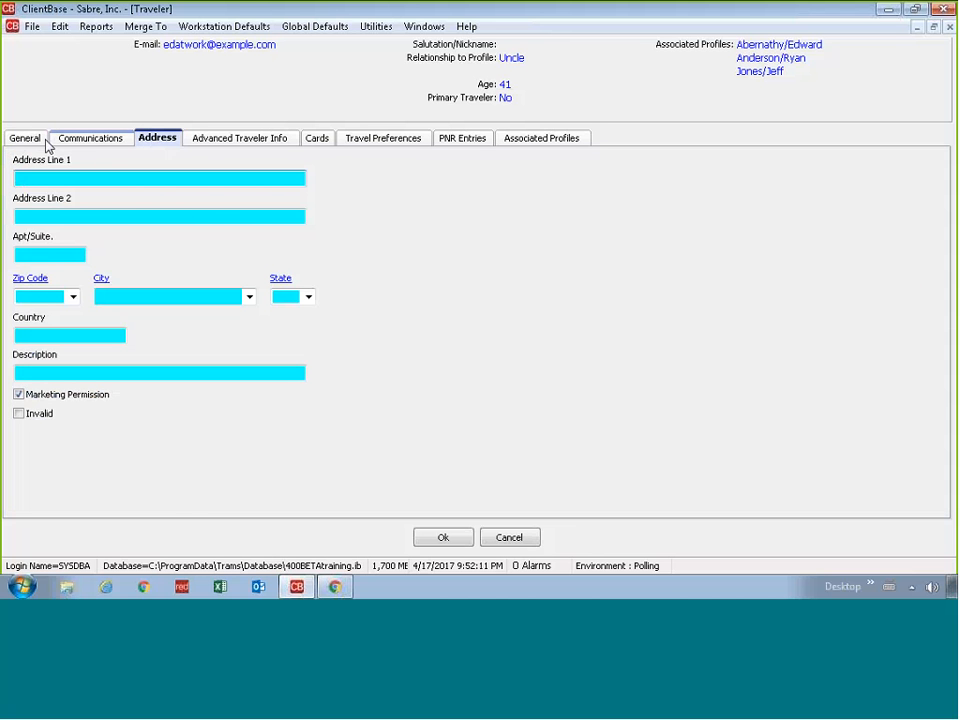
click(44, 143)
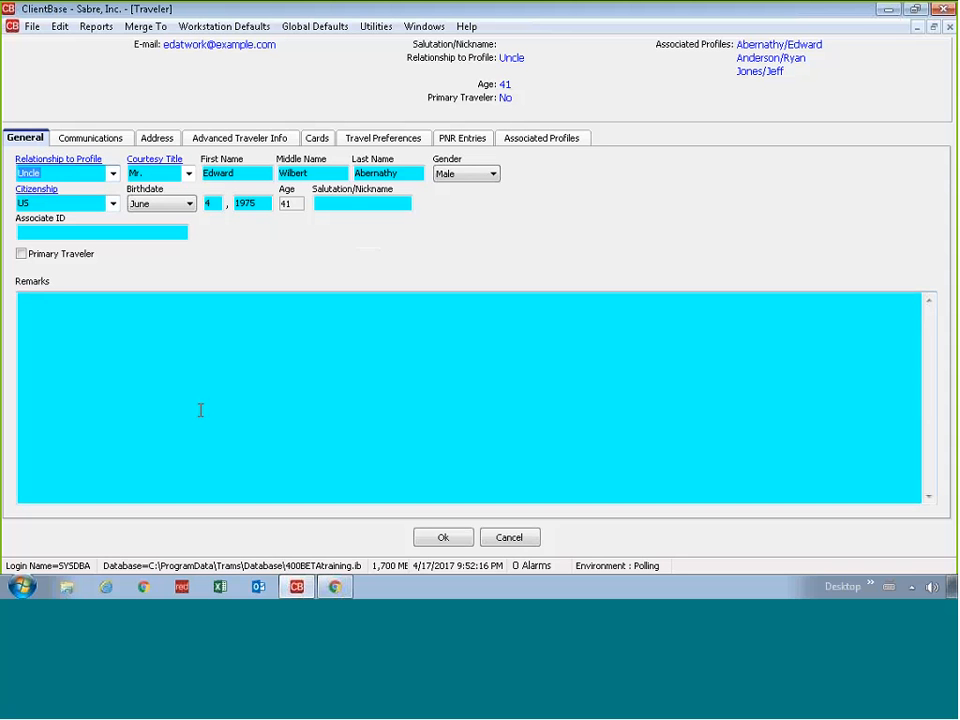
click(464, 542)
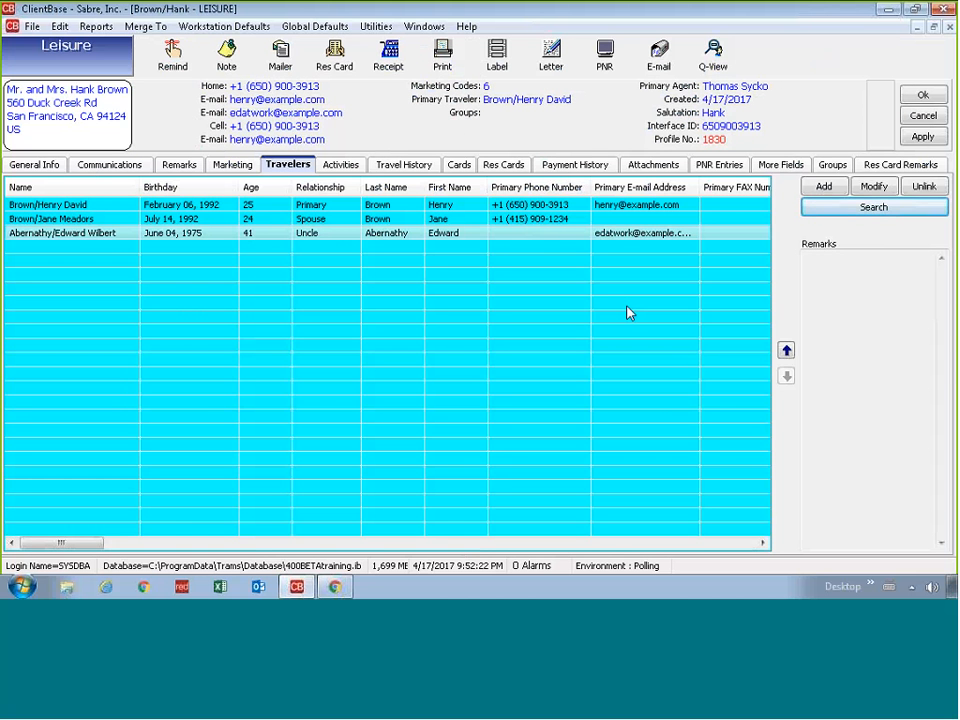
click(921, 137)
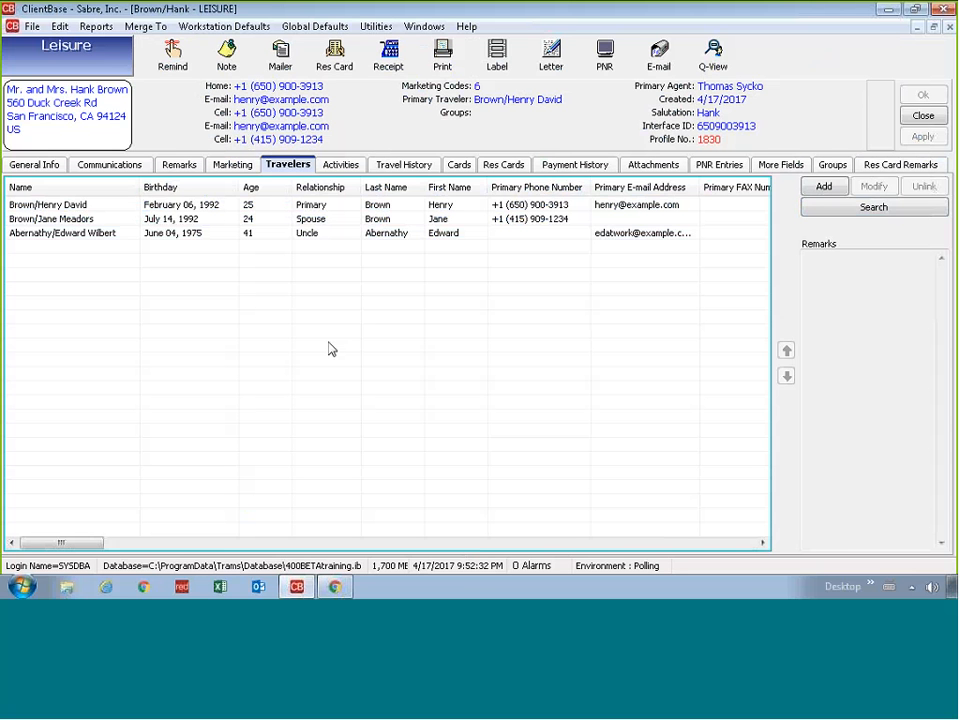
click(224, 232)
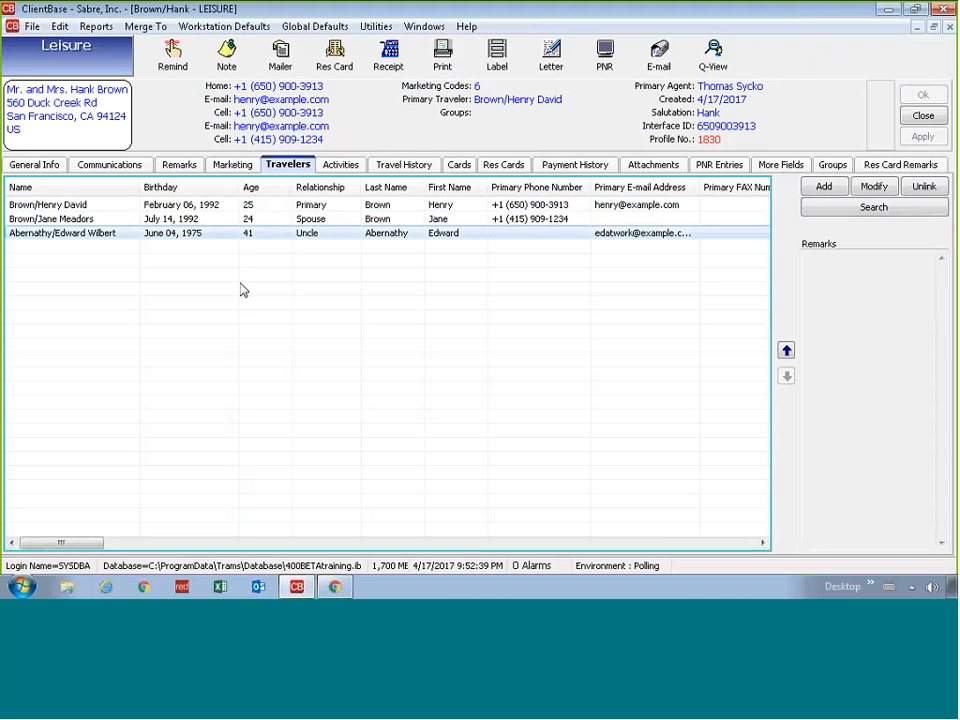
Step: From General Info, open the spouse's cell phone entry and close it without changes
click(50, 166)
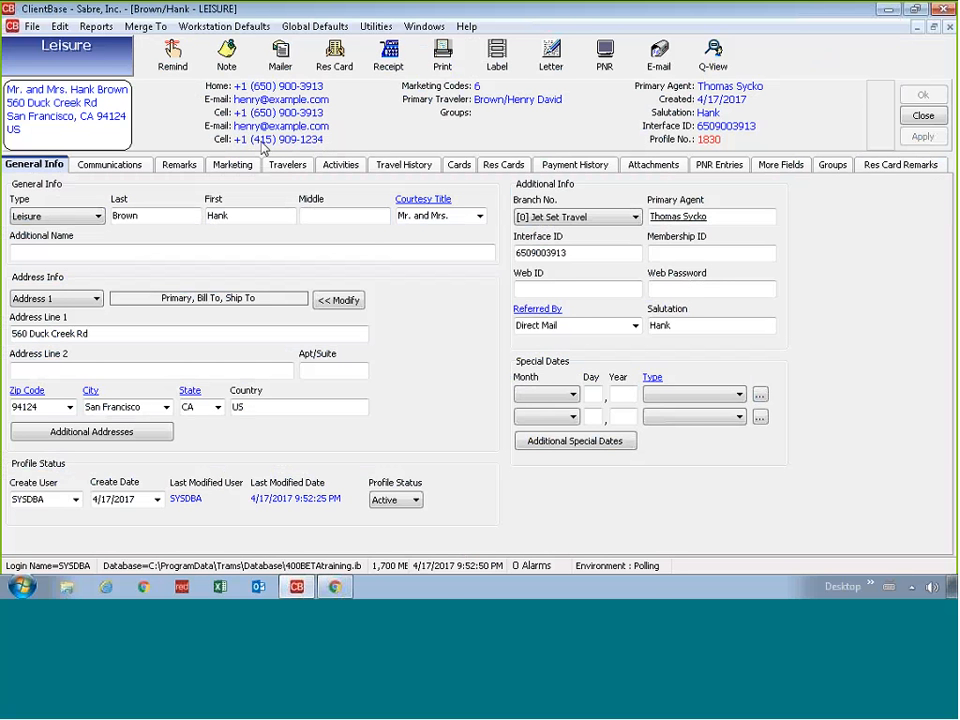
double_click(299, 140)
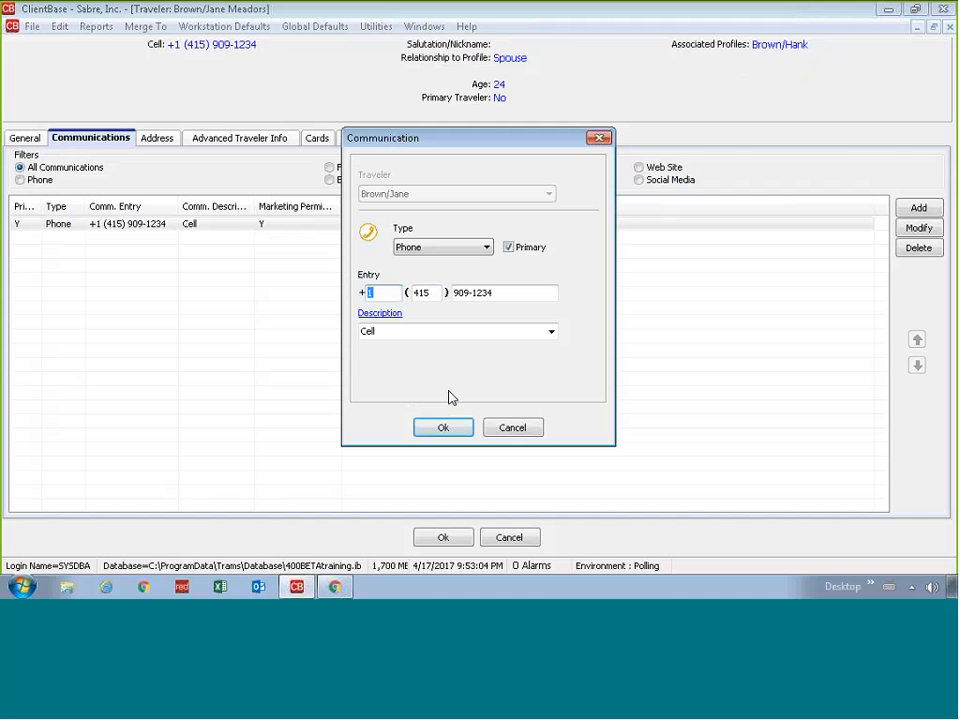
click(535, 426)
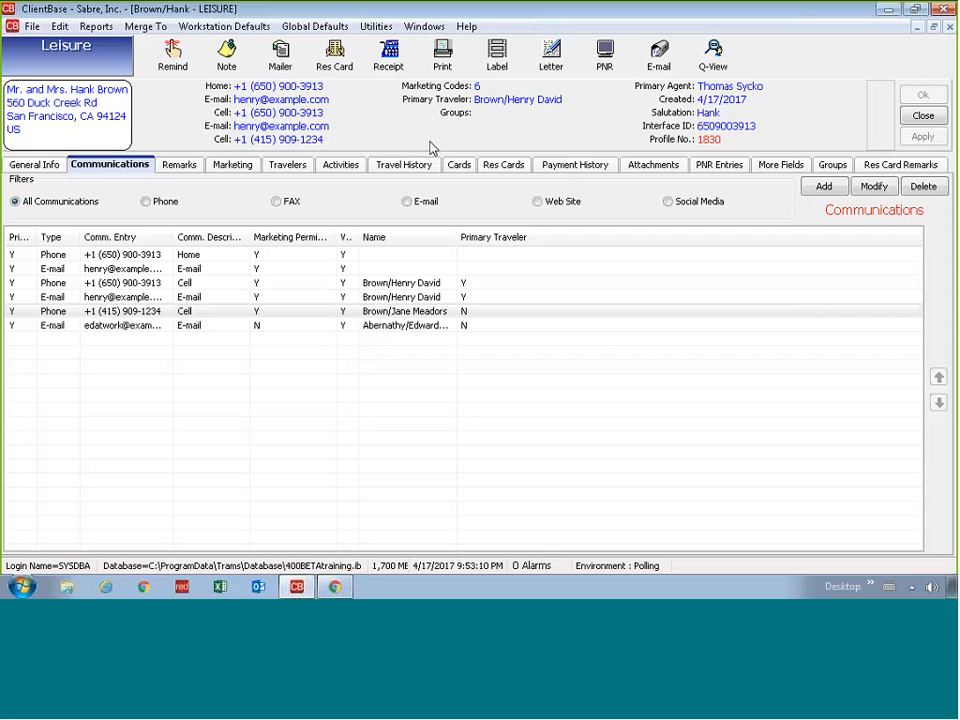
Step: Review the profile's Marketing preferences, then go back to General Info
click(477, 89)
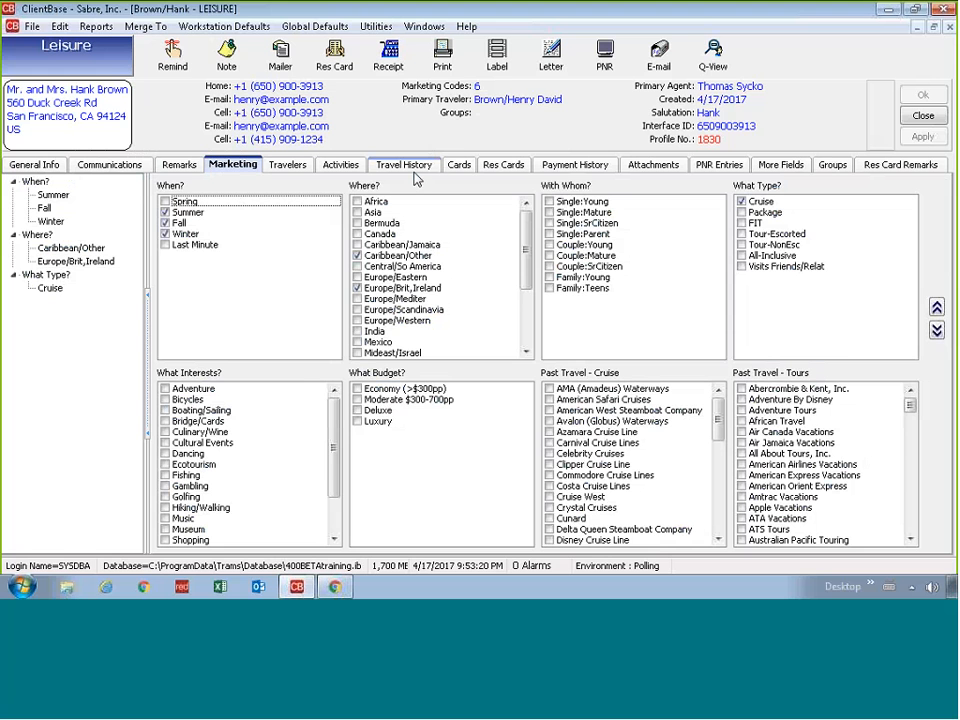
click(24, 170)
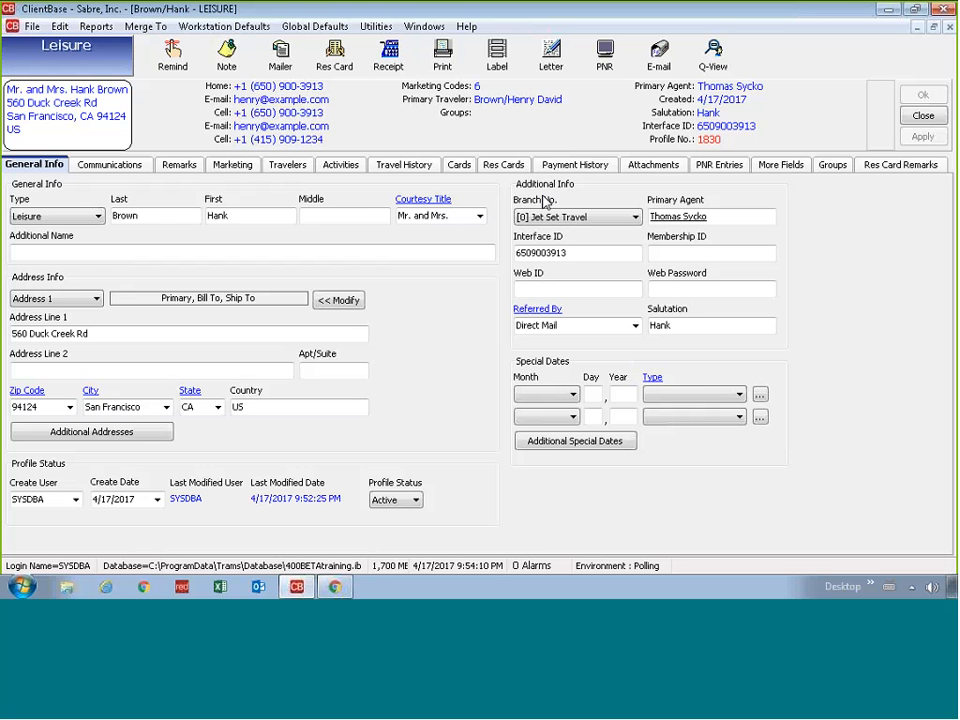
click(370, 221)
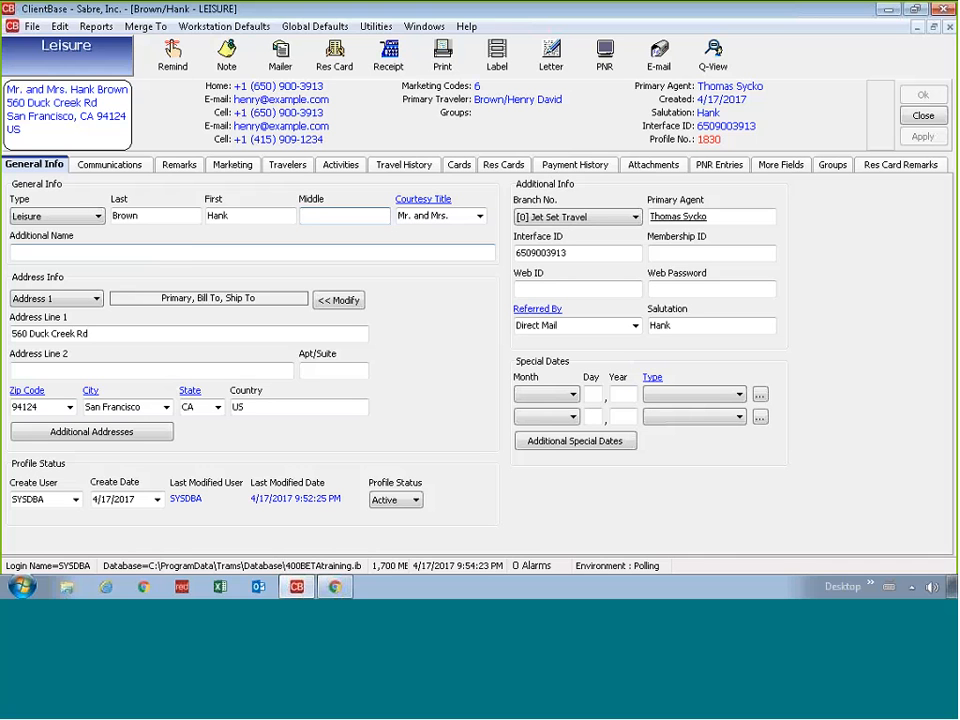
click(189, 257)
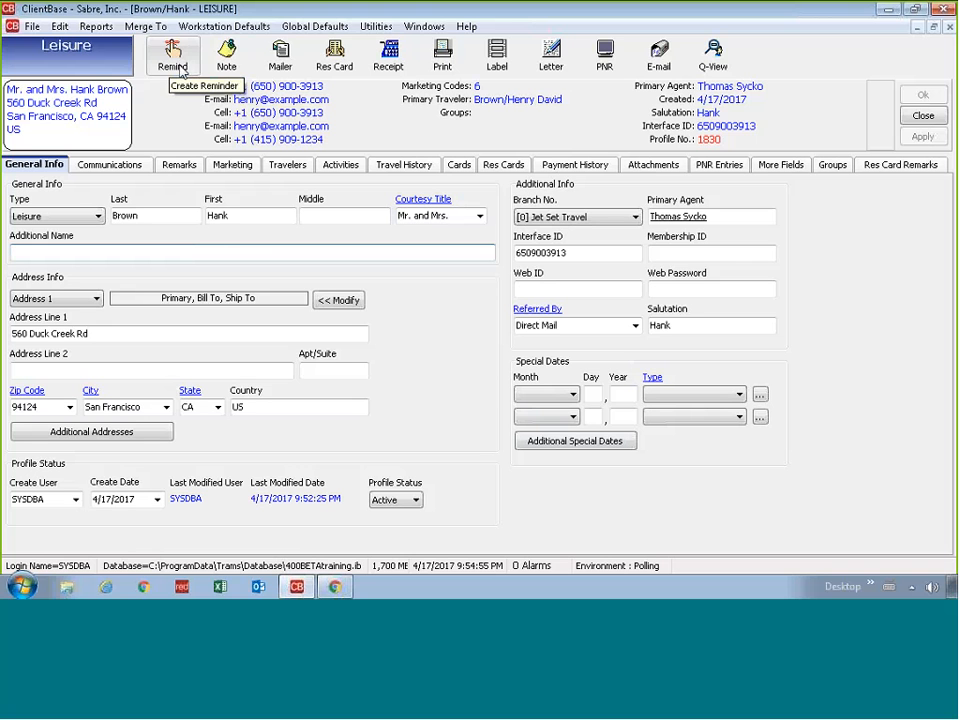
click(181, 70)
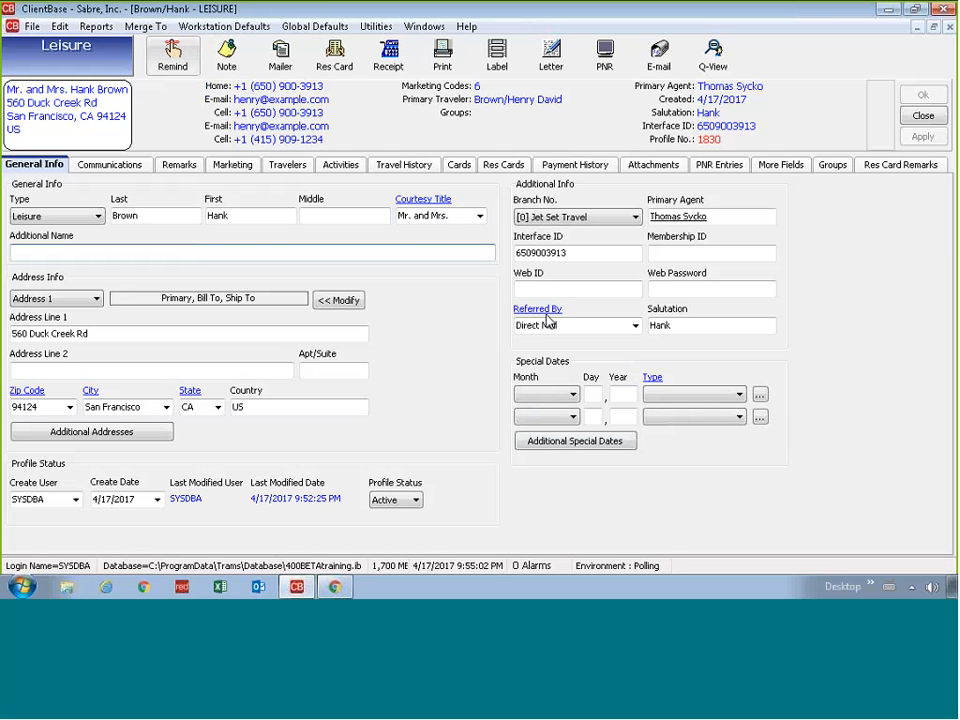
click(170, 55)
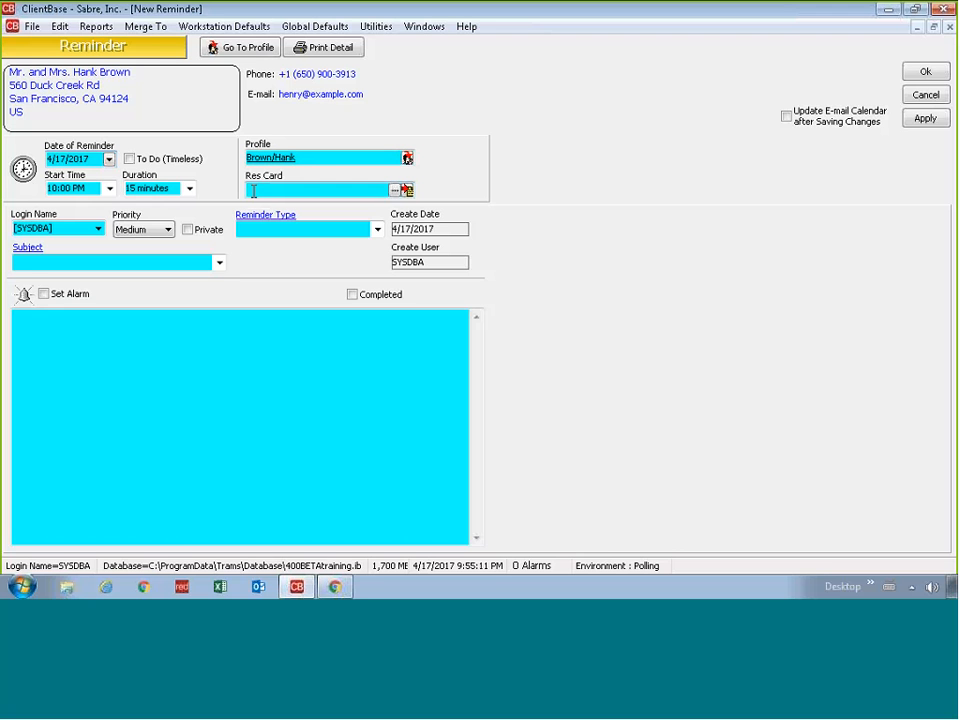
Step: Type 94 into the New Reminder form for the client's profile
text(94)
text(94)
text(94)
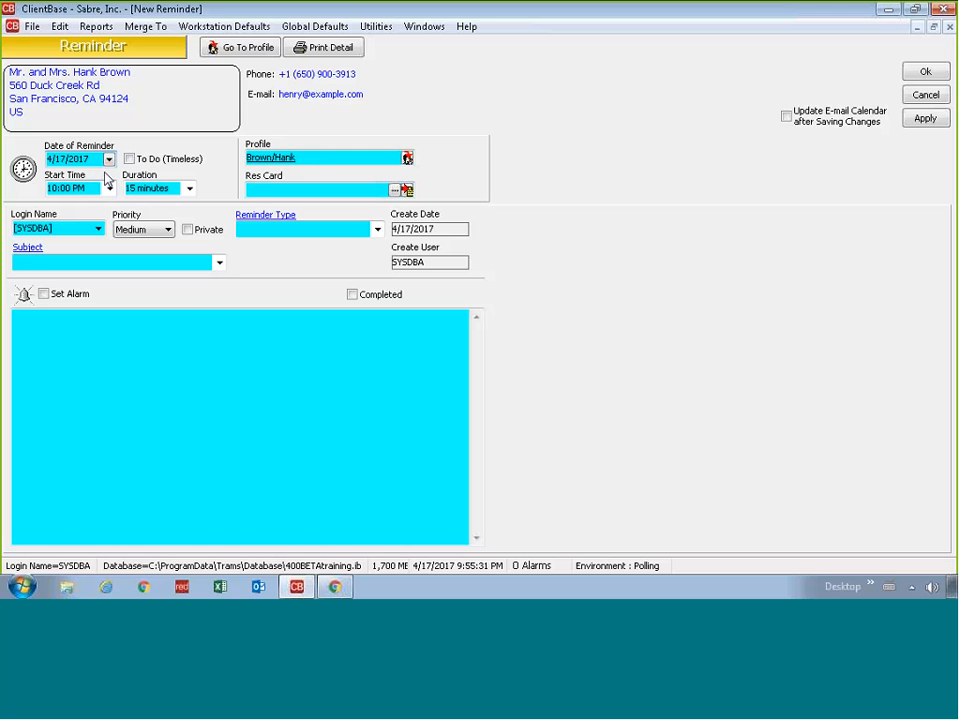
Step: Set the reminder date to April 18 and the start time to 2:30 PM
click(108, 159)
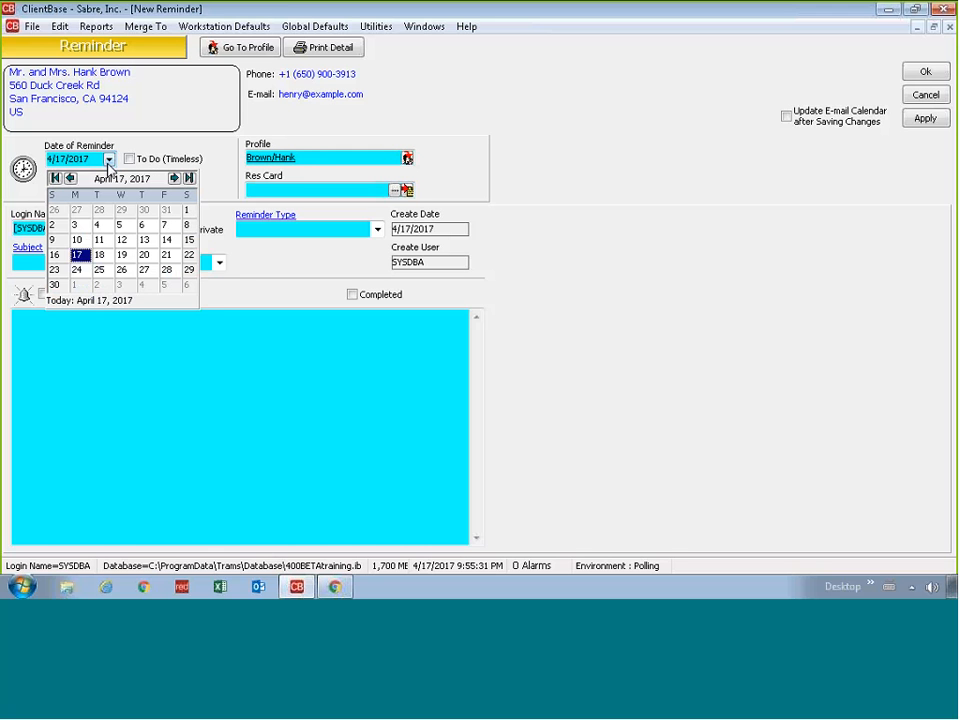
click(99, 255)
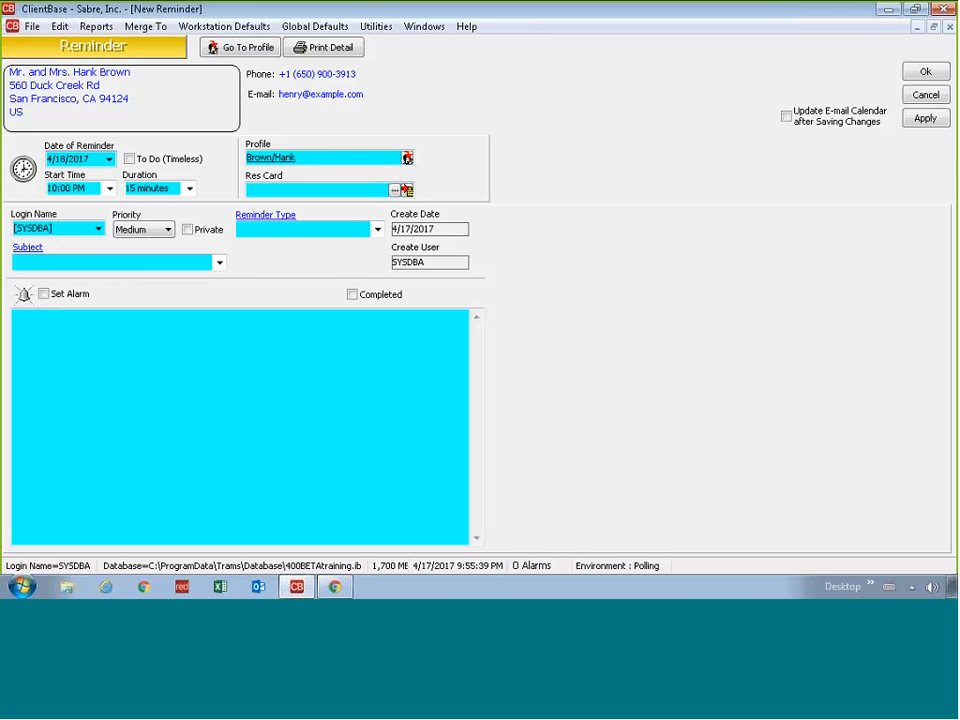
click(129, 158)
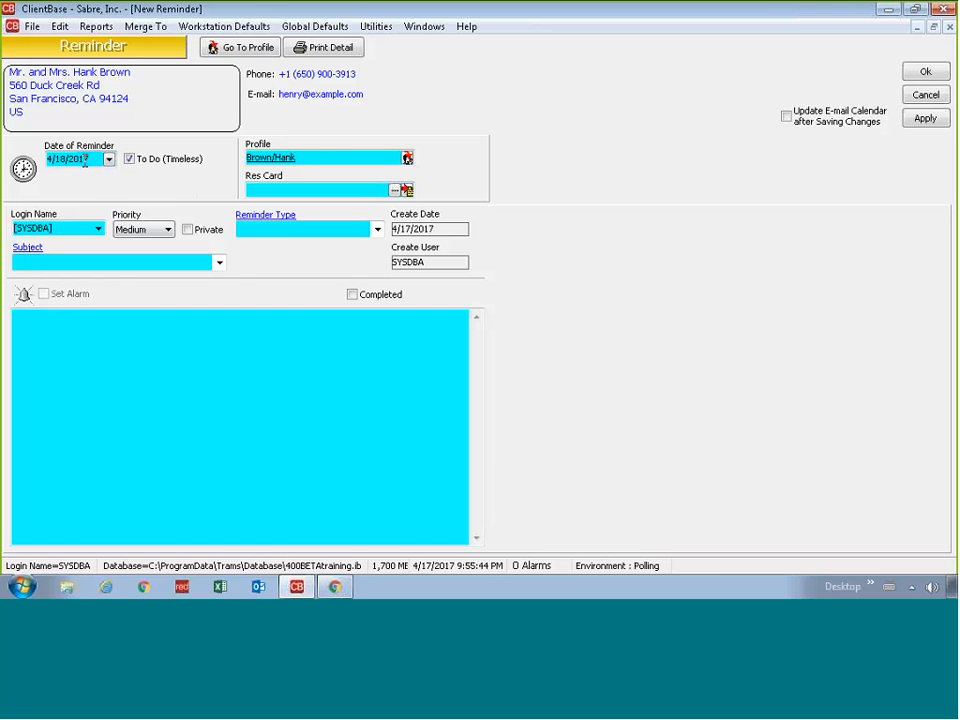
click(129, 158)
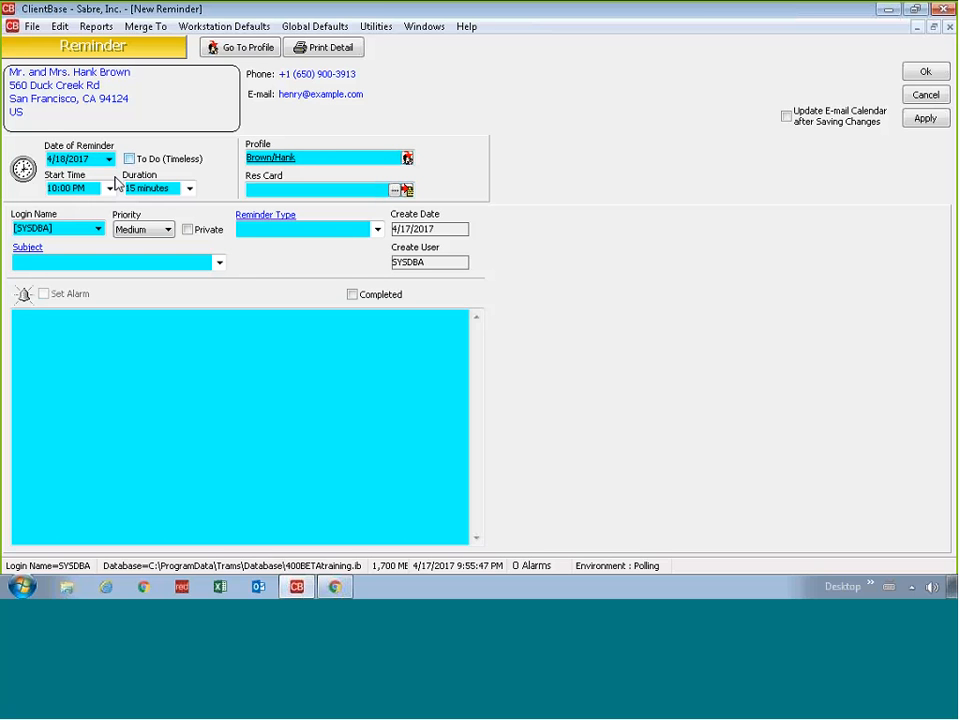
click(110, 188)
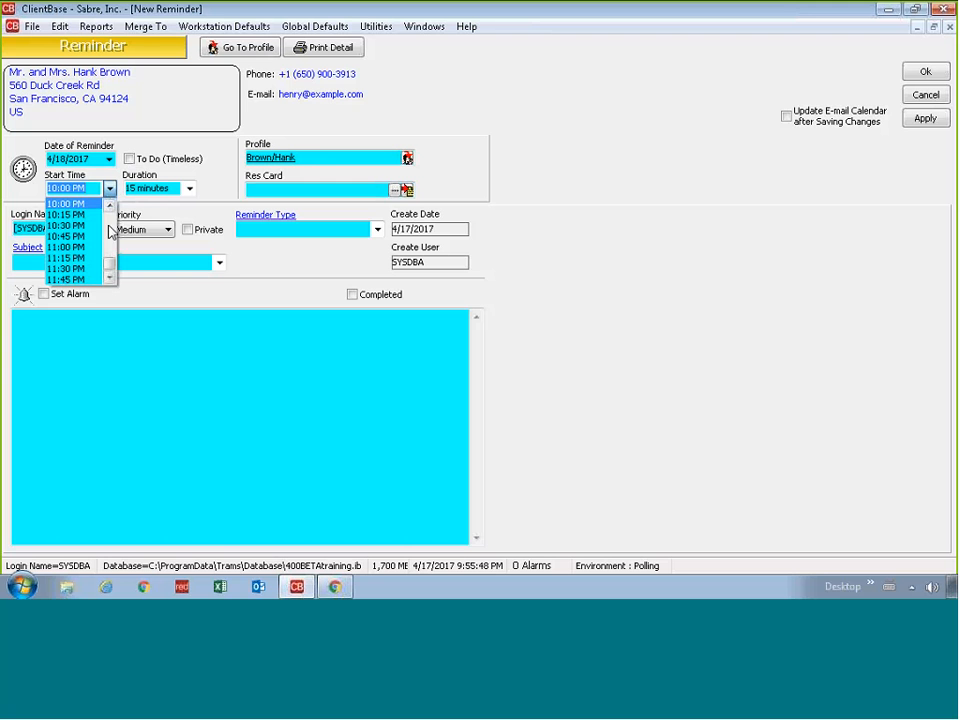
click(110, 231)
click(109, 226)
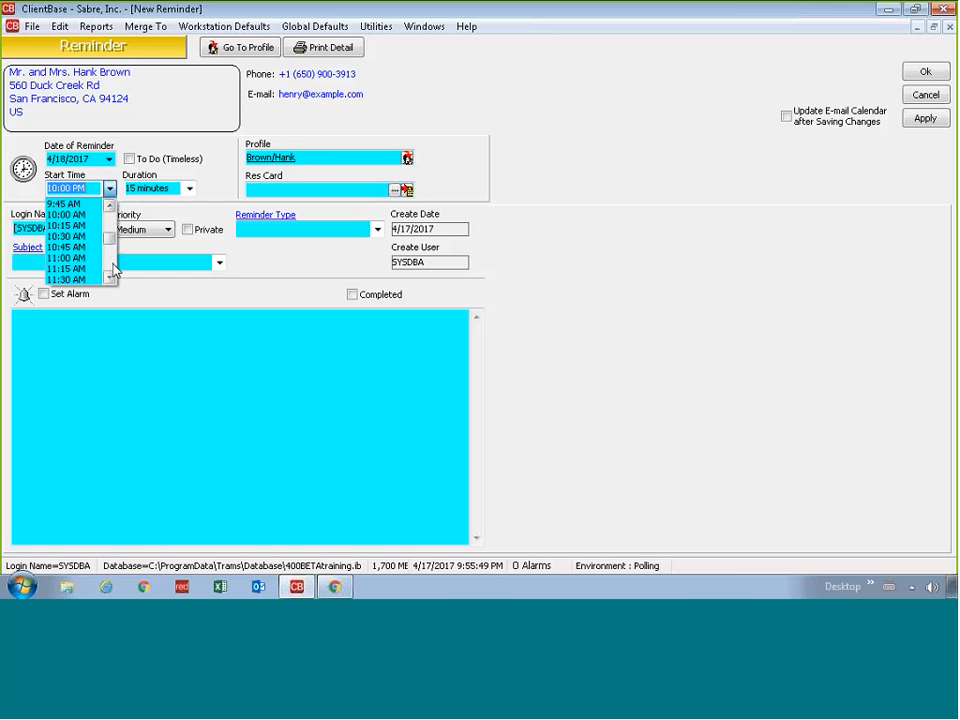
click(113, 264)
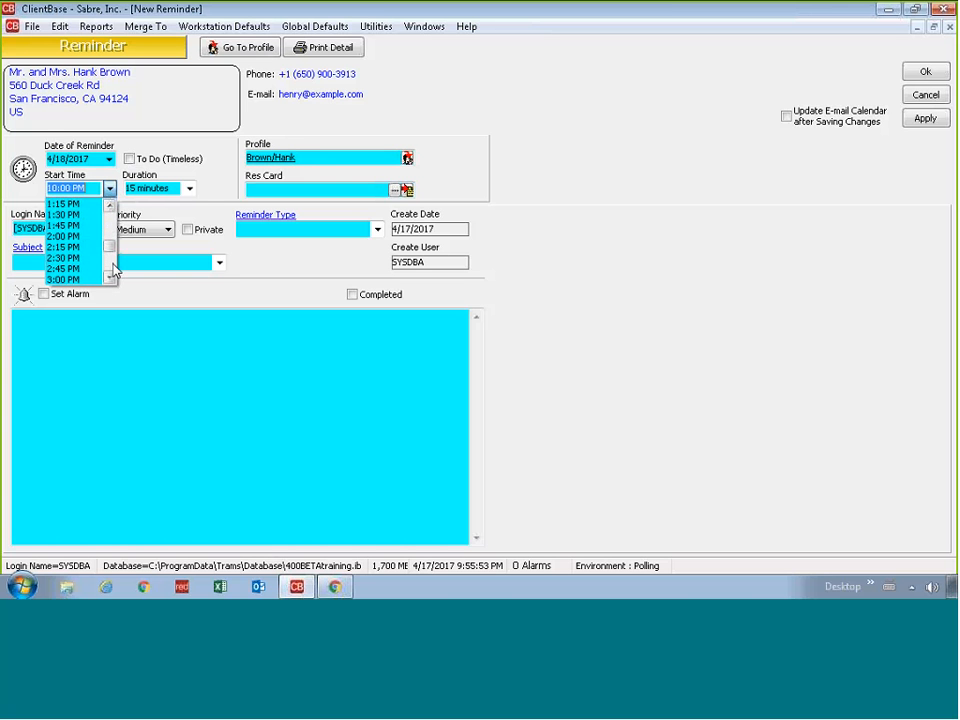
click(113, 264)
click(87, 258)
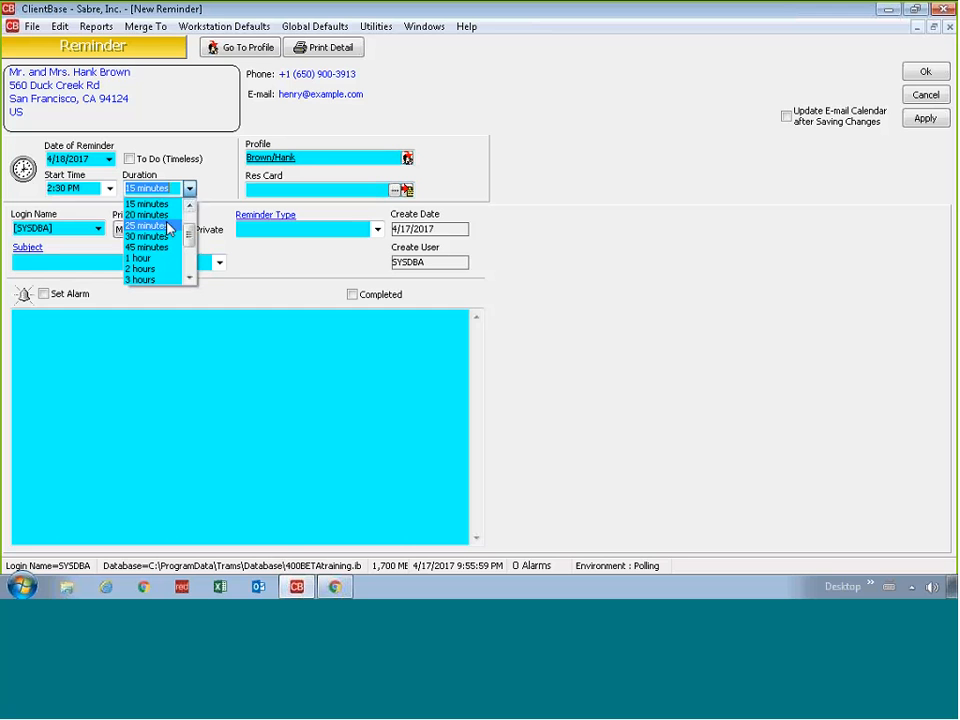
Step: Set a 30-minute duration, toggle To Do (Timeless) on and back off, and adjust other reminder options
click(148, 236)
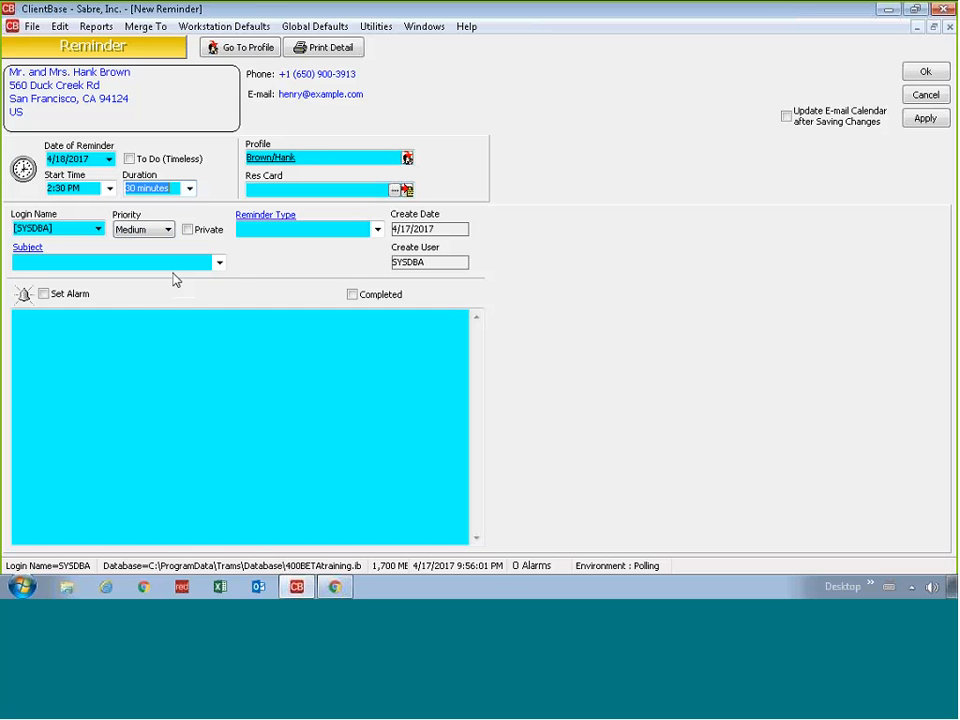
click(129, 158)
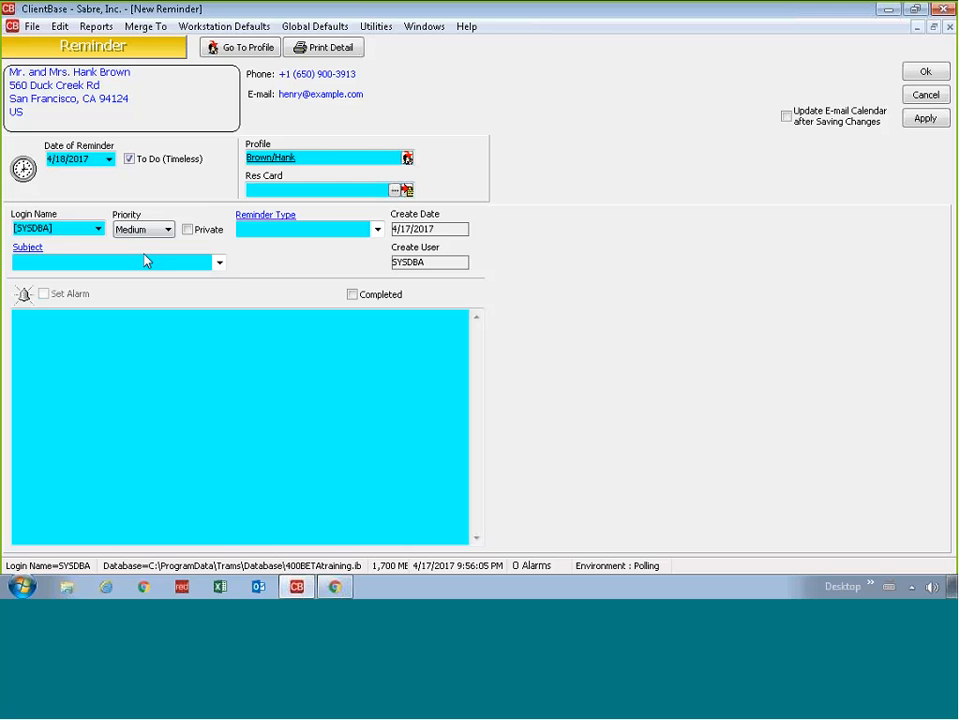
click(163, 162)
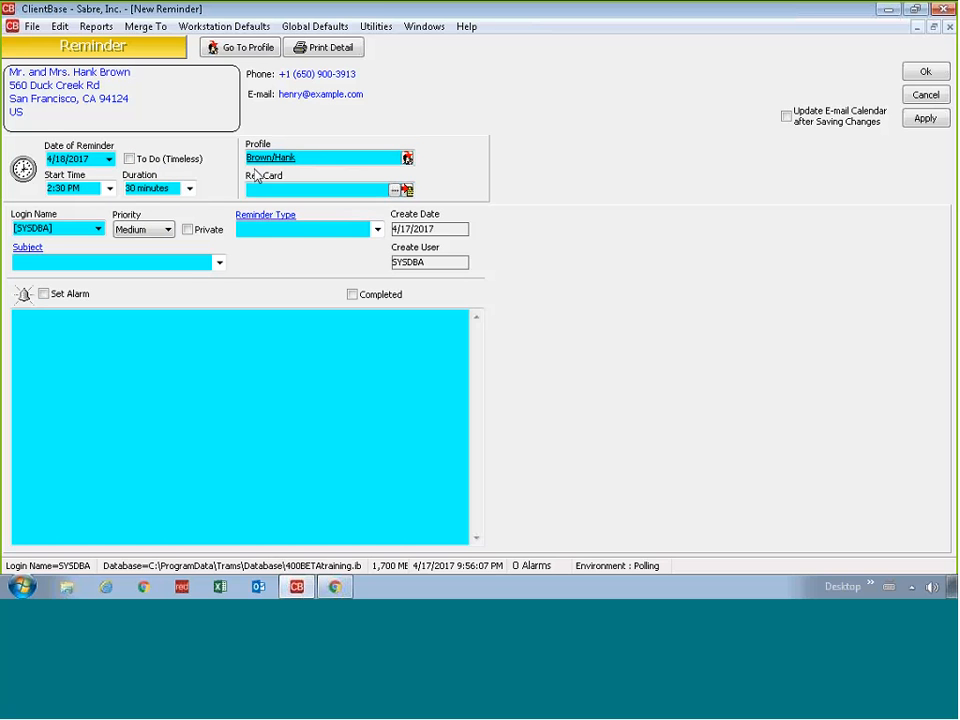
click(306, 156)
click(320, 190)
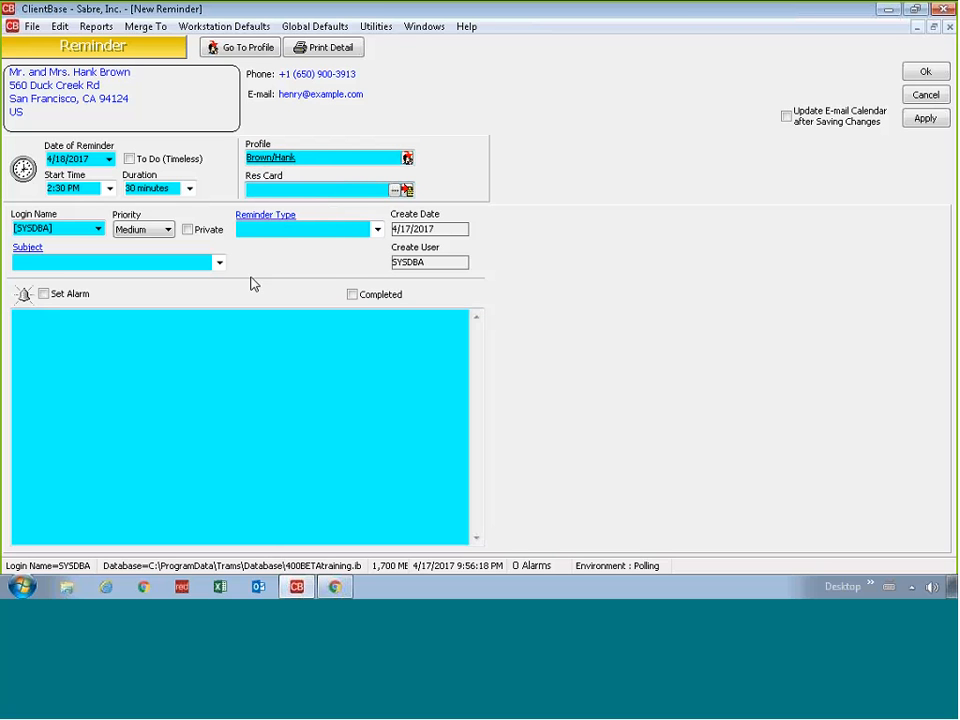
click(168, 230)
Step: Keep Medium priority, make the reminder an Appointment titled Trip Inquiry Follow-Up, and tick Update E-mail Calendar
click(168, 230)
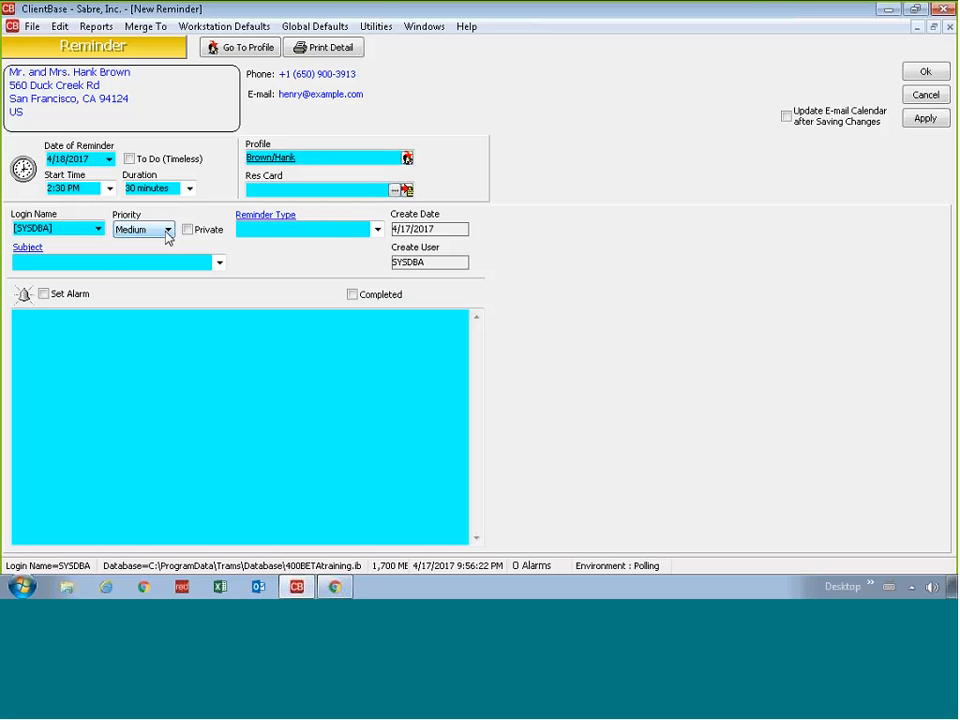
click(377, 229)
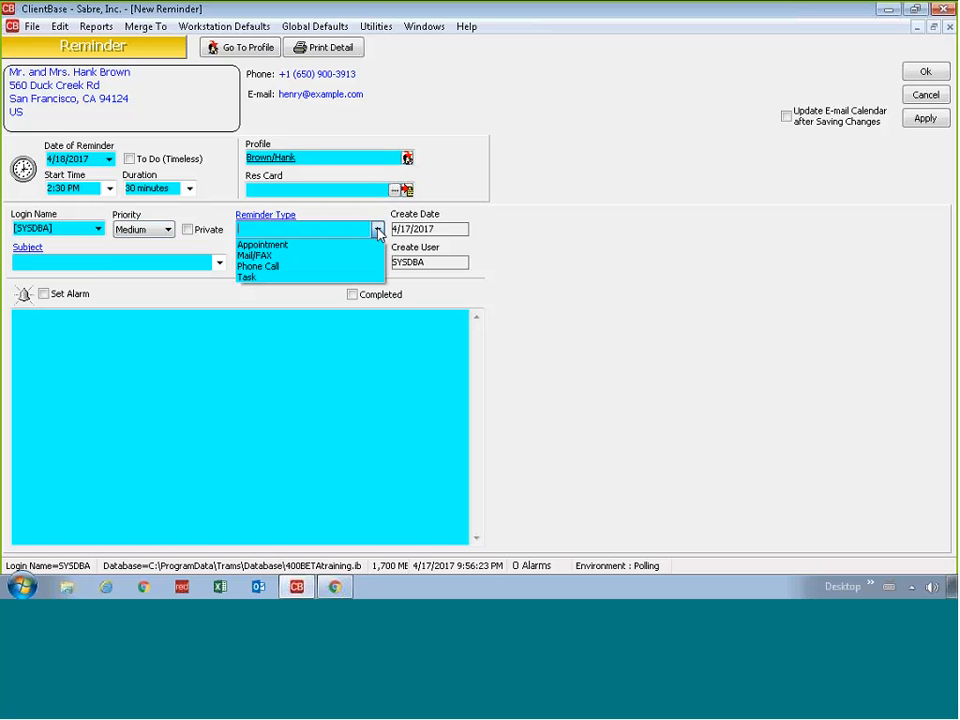
click(318, 248)
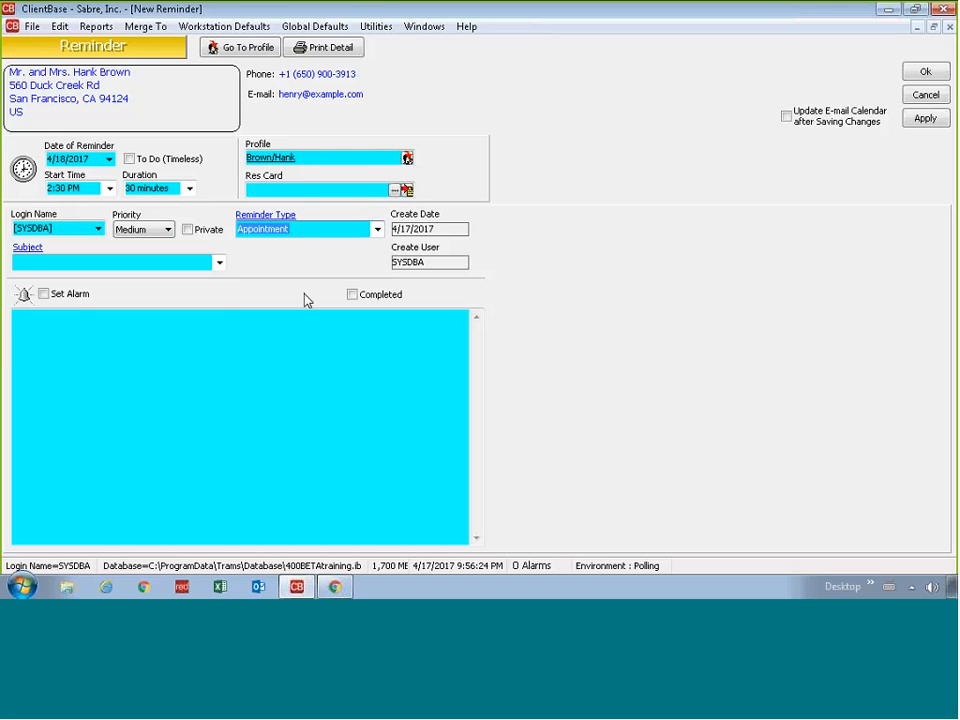
click(219, 262)
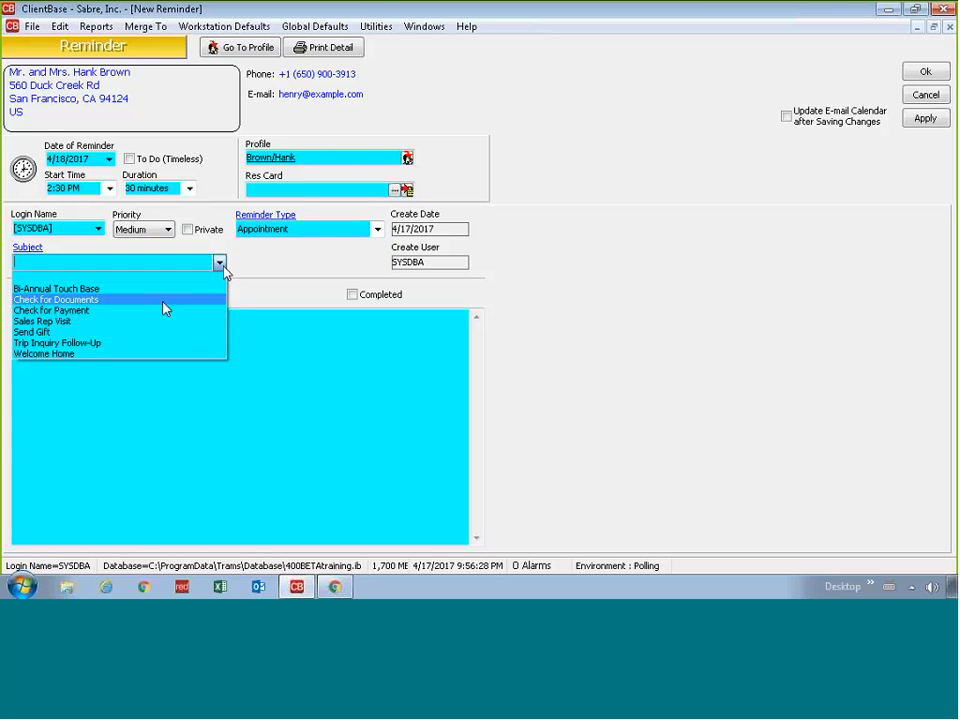
click(163, 343)
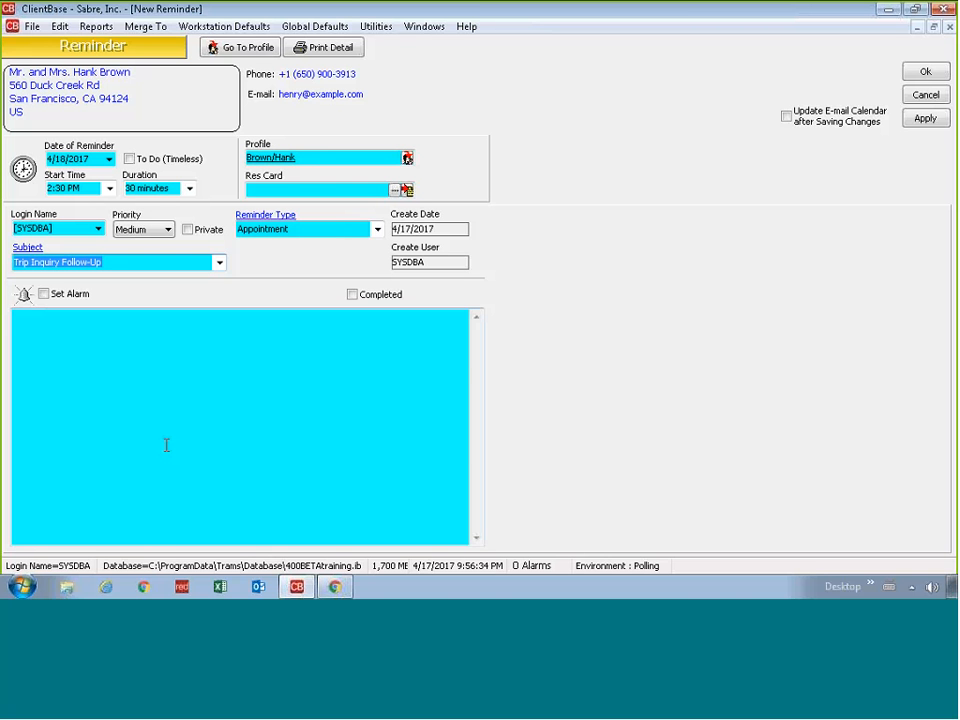
text(jdsakfjk)
click(219, 262)
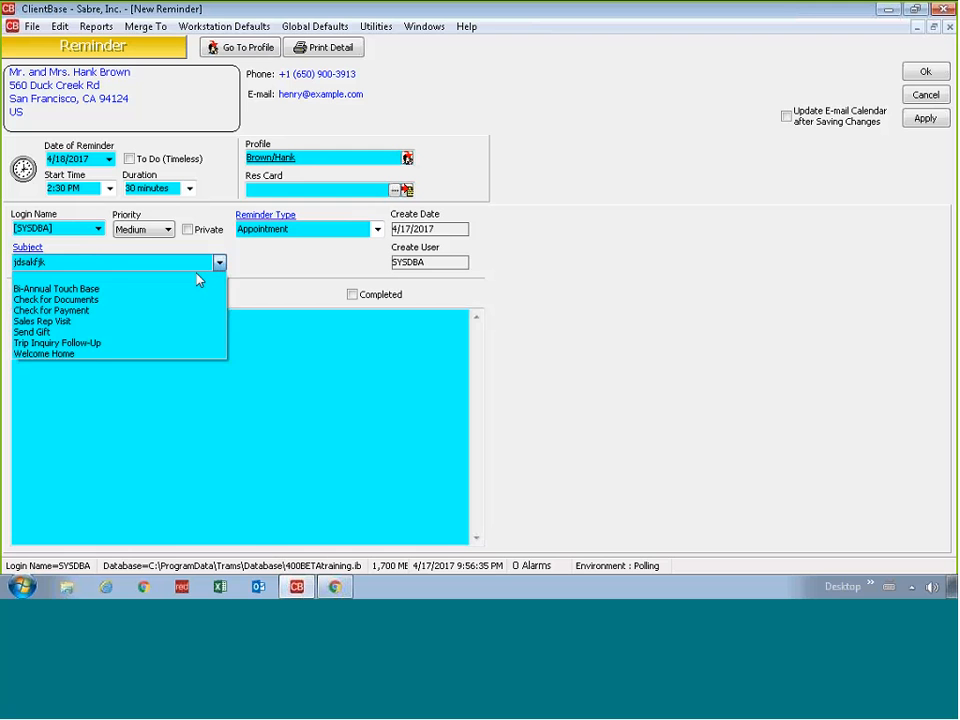
click(150, 343)
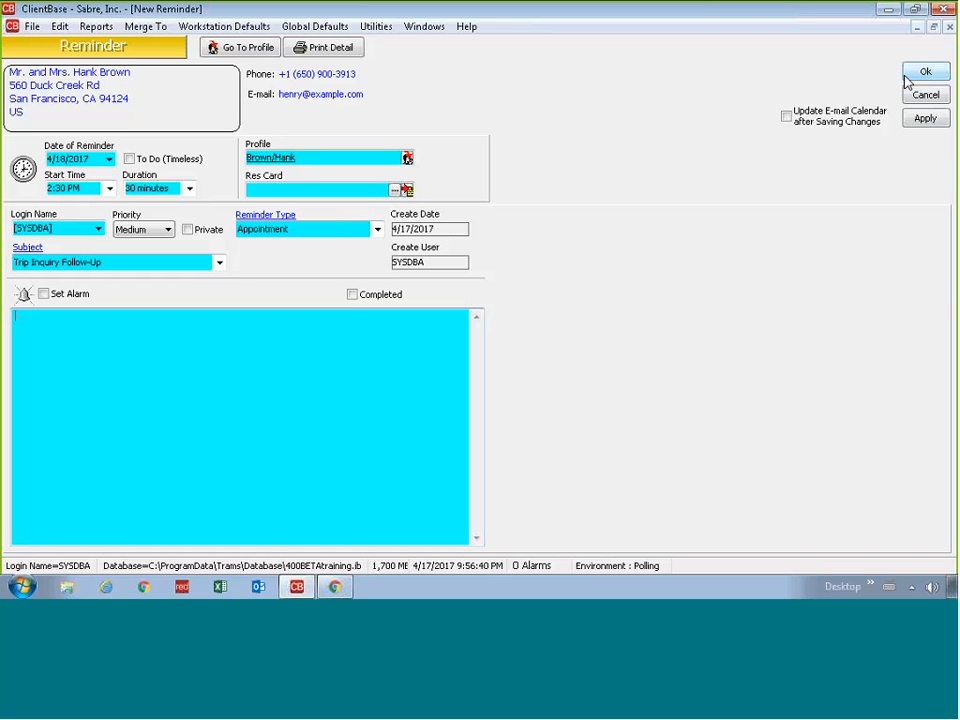
click(856, 117)
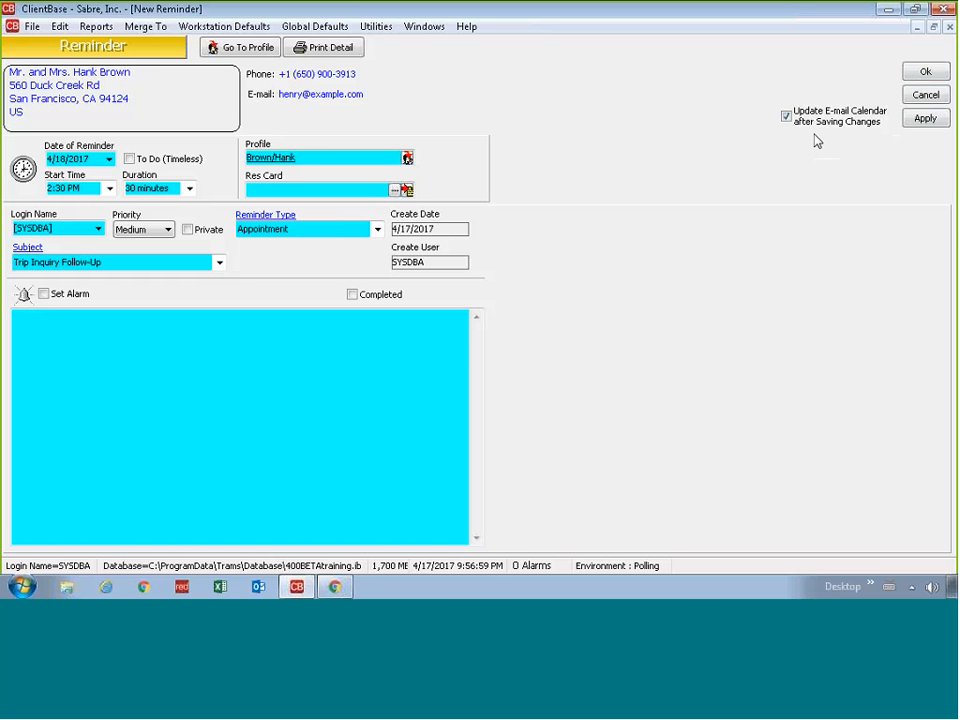
Step: Untick Update E-mail Calendar after Saving Changes and save the reminder with Ok
click(787, 116)
click(922, 73)
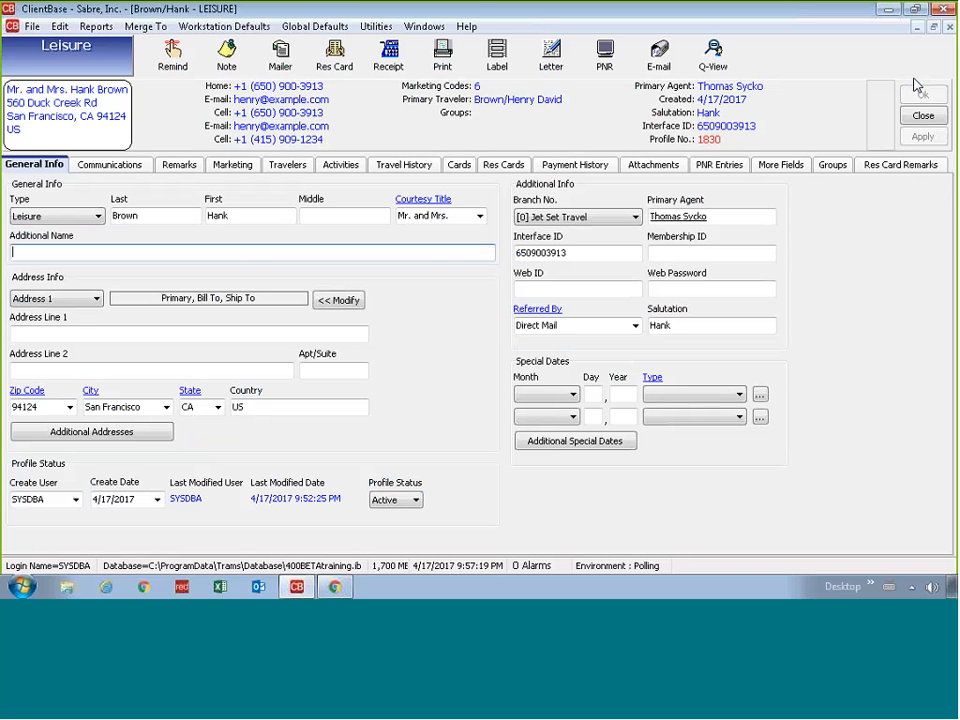
Step: Close the profile, filter Activities to open reminders through 4/18/2017, and open Trip Inquiry Follow-Up
click(922, 117)
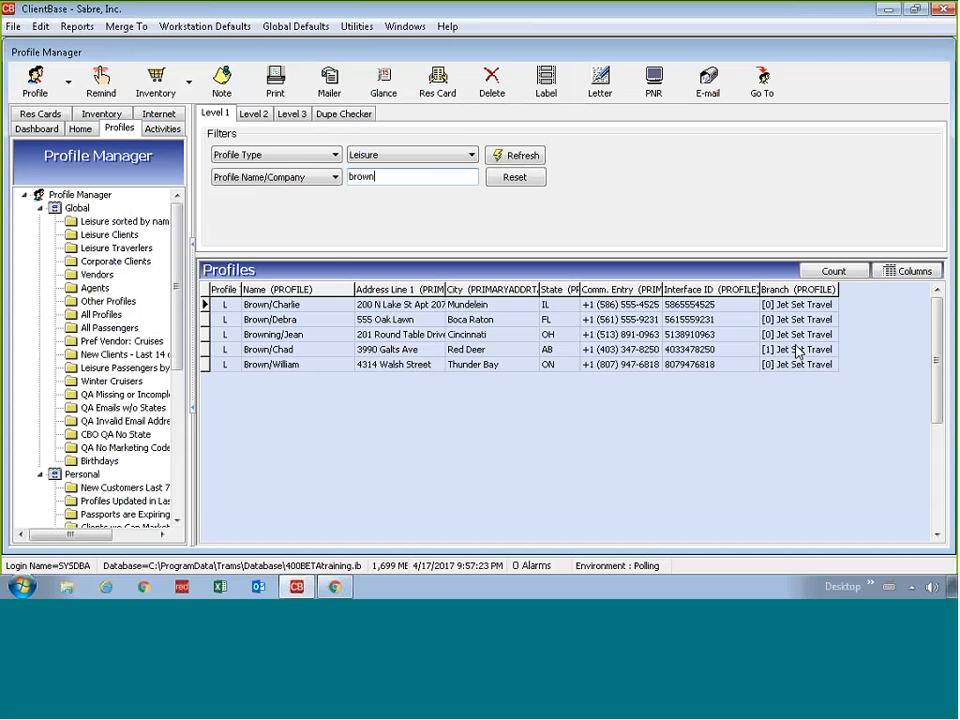
click(172, 133)
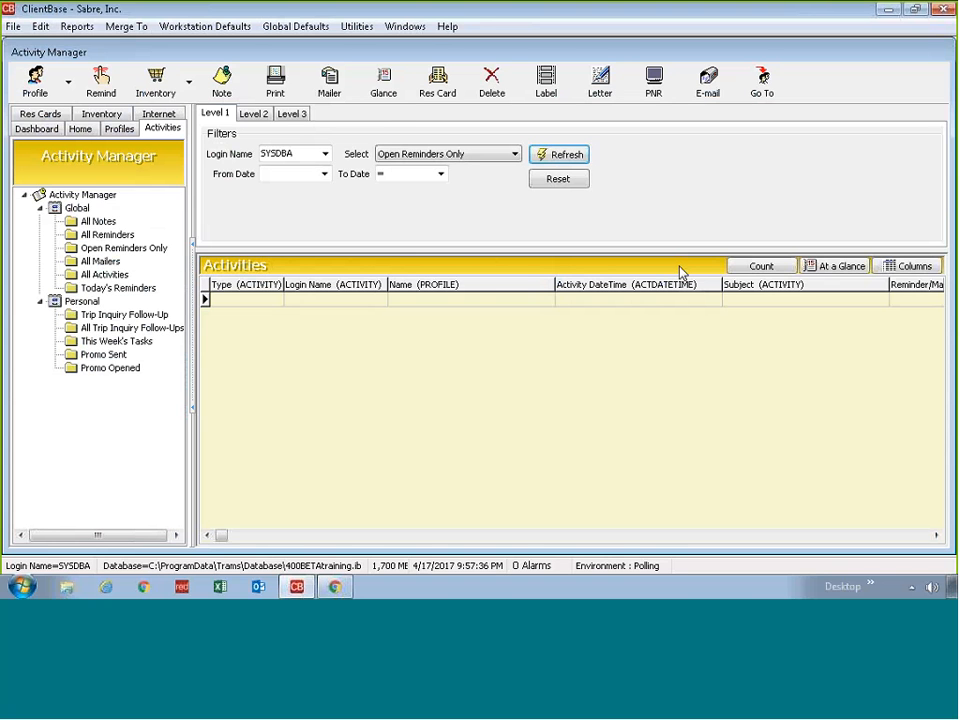
click(440, 174)
click(433, 268)
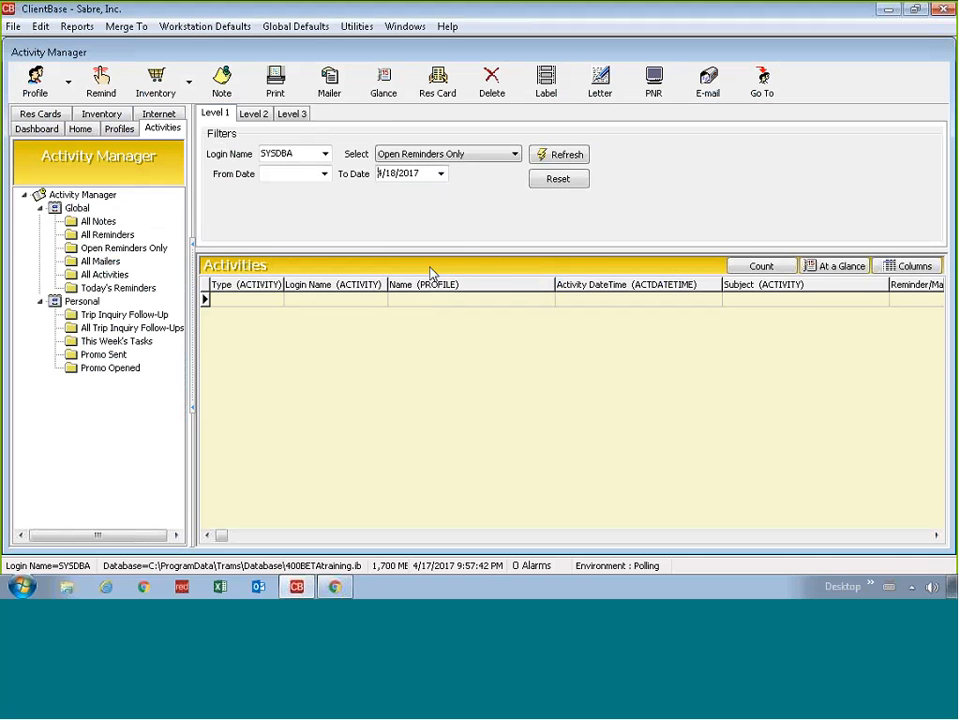
click(559, 155)
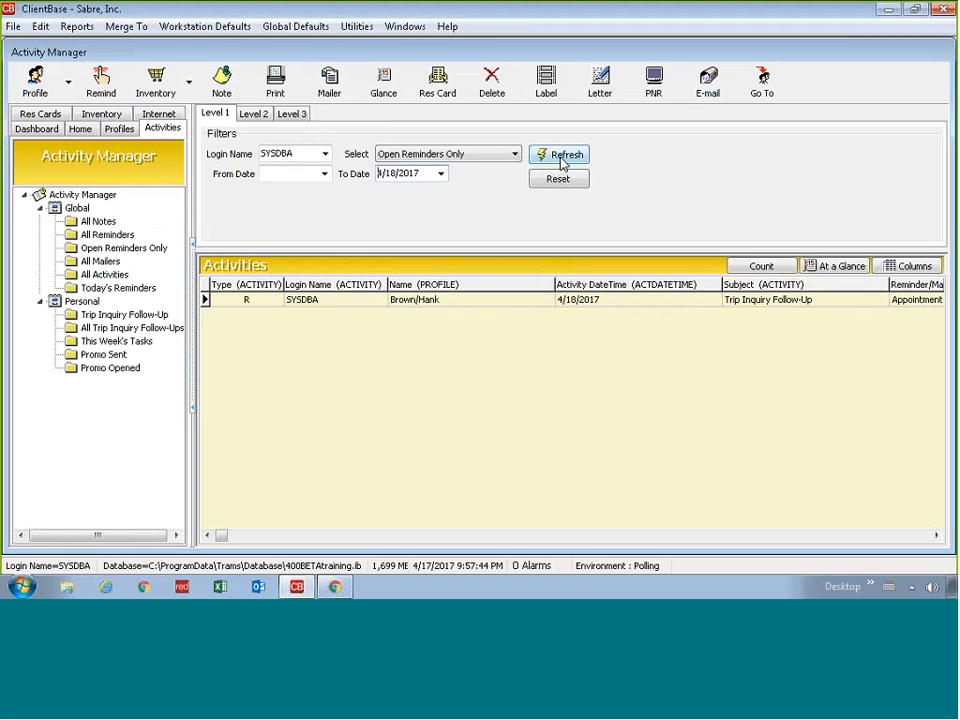
click(795, 303)
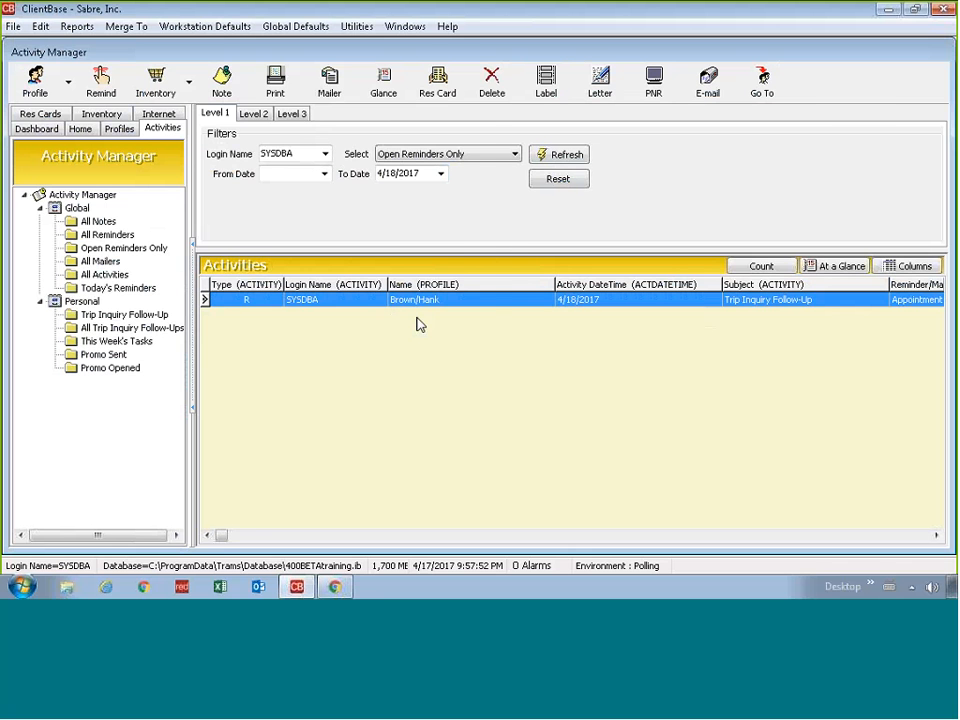
key(Return)
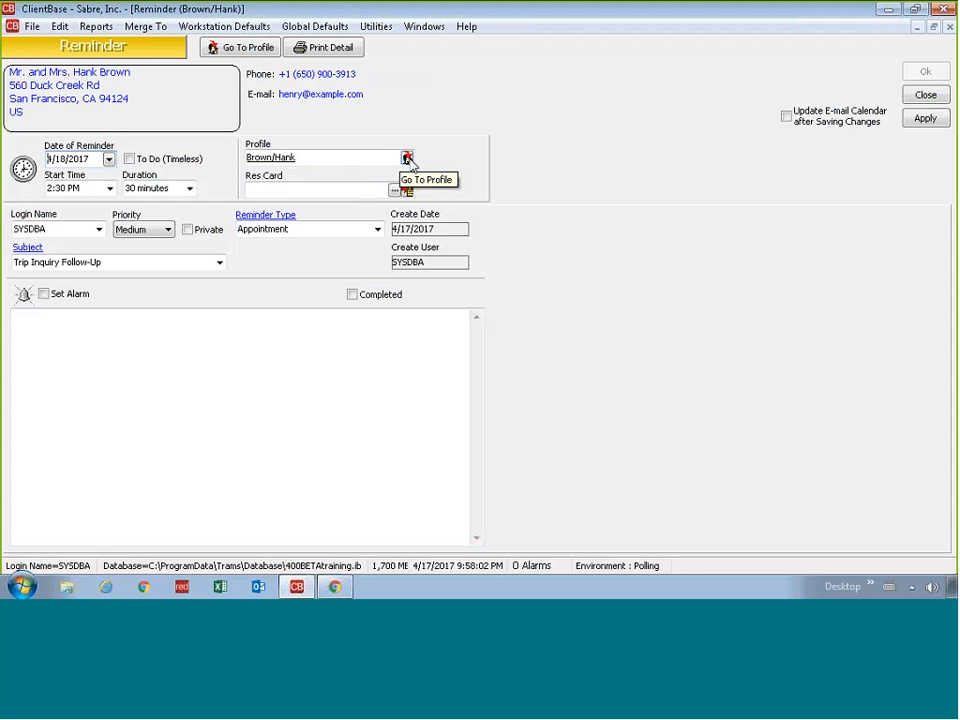
Step: Use the Go To Profile icon beside the reminder's Profile field to reopen the client's leisure profile
click(407, 158)
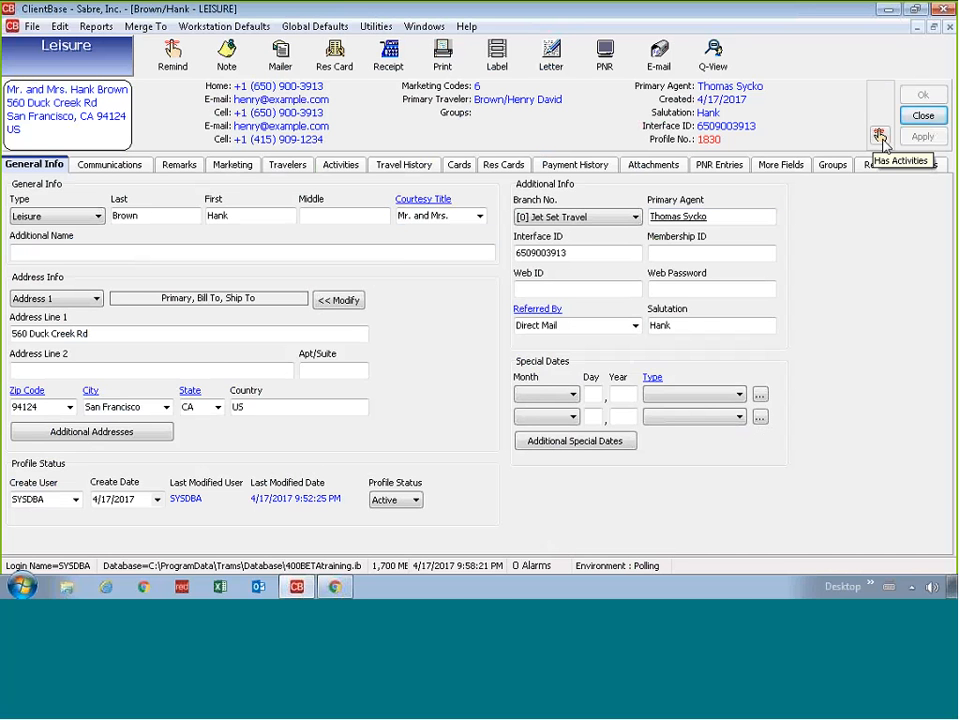
Step: Check the profile's Activities tab lists Trip Inquiry Follow-Up, then close the profile and reminder
click(880, 137)
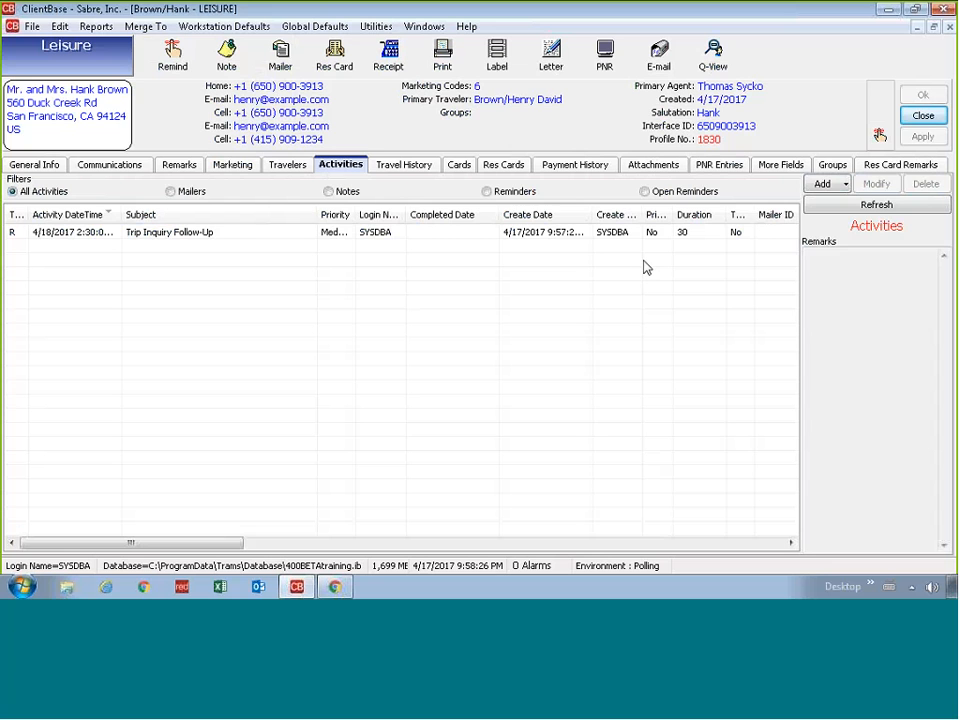
click(922, 115)
click(917, 100)
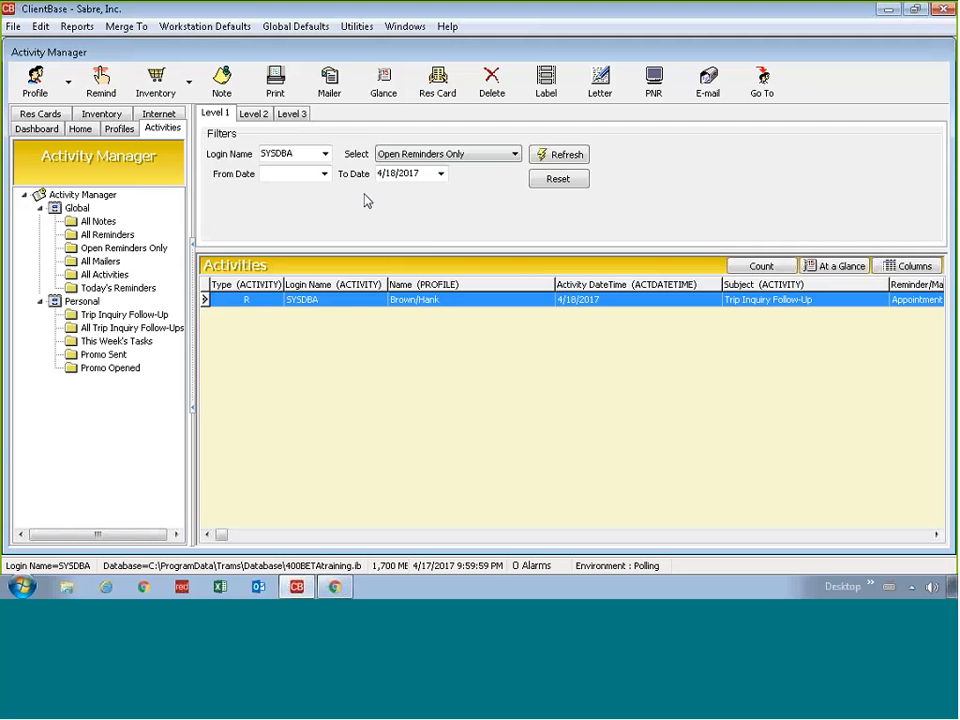
Step: Reopen the Trip Inquiry Follow-Up reminder, mark it Completed, and note 'Met, talked, he booked.'
double_click(483, 300)
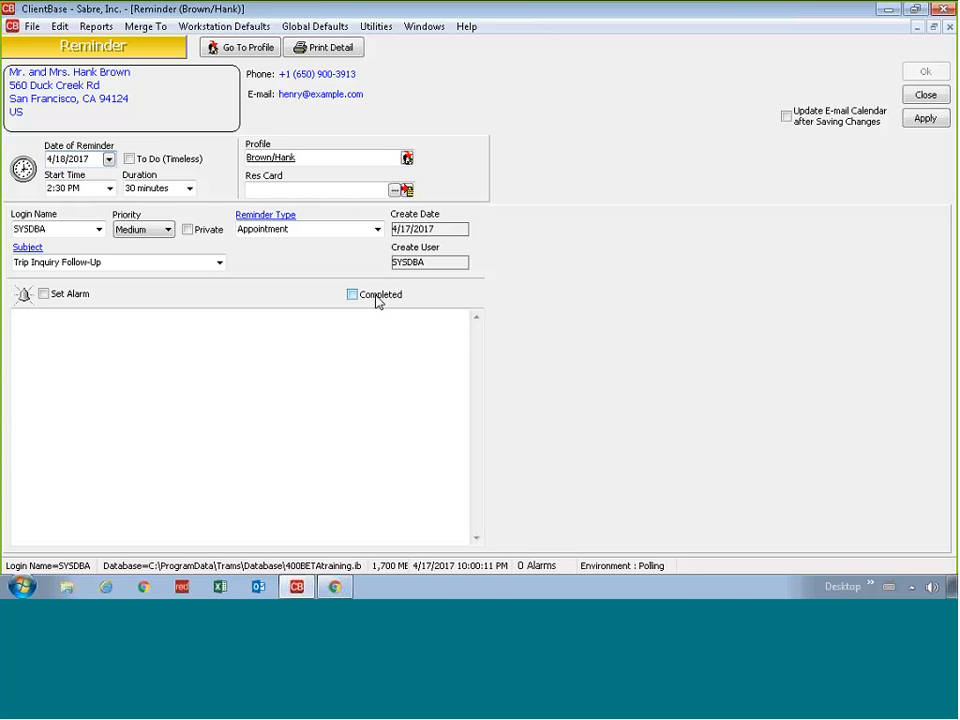
click(377, 298)
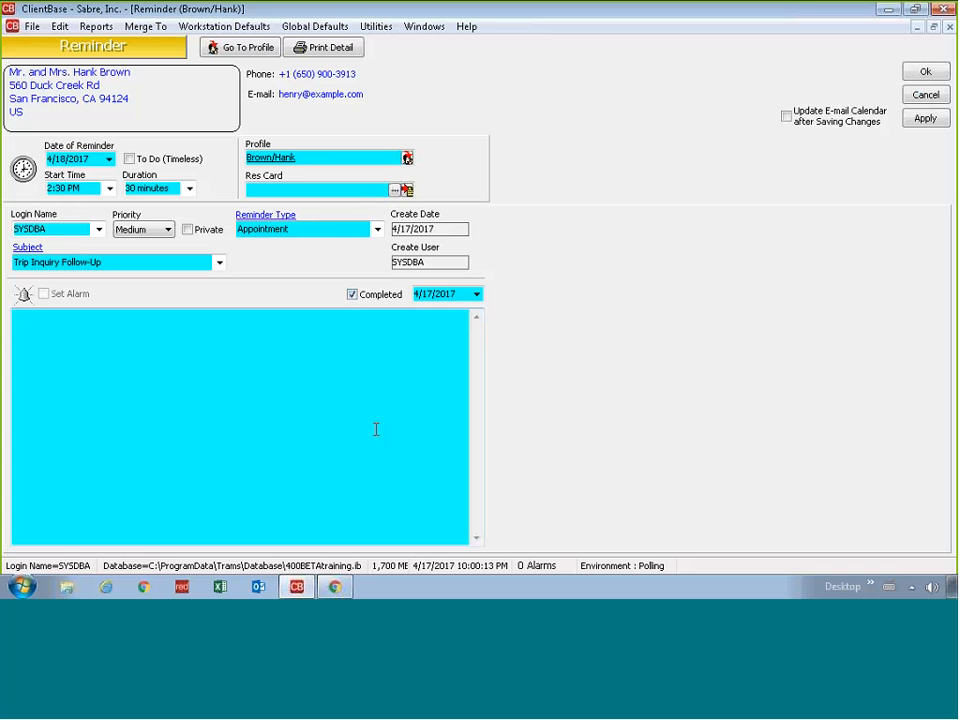
click(420, 328)
text(Met, talked, he book)
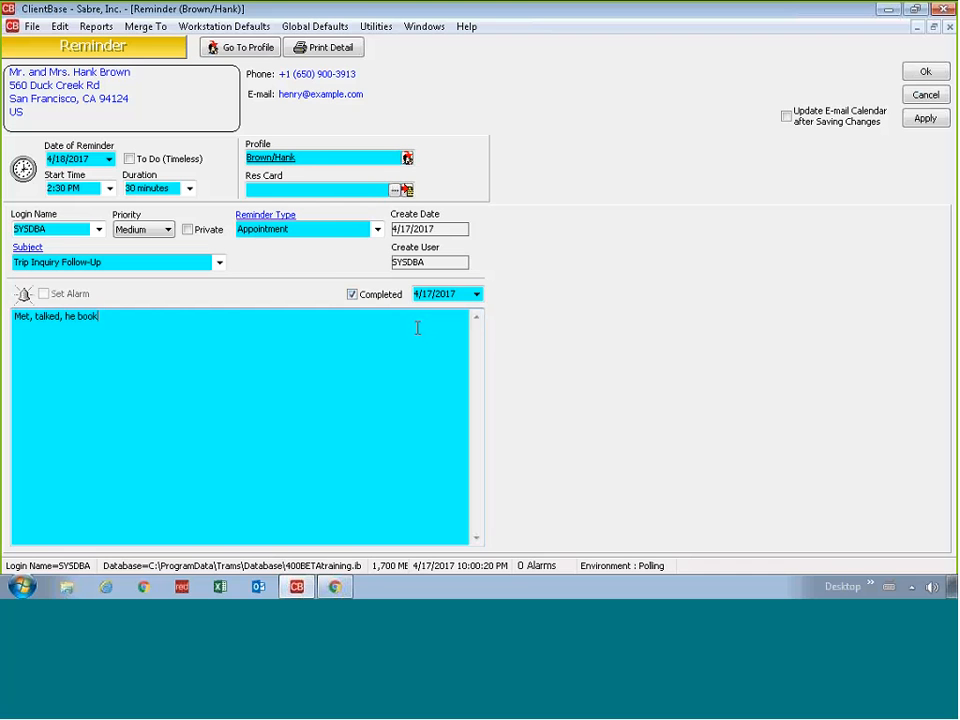
text(ed.)
Step: Save the completed reminder with Ok and reset the Activity Manager filters
click(920, 78)
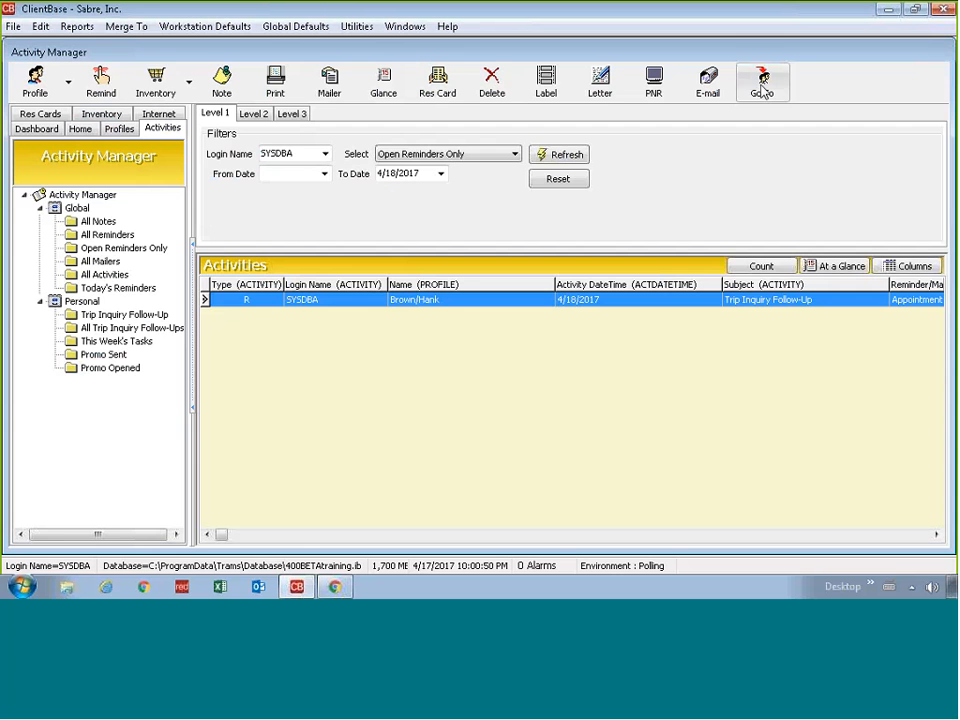
click(553, 177)
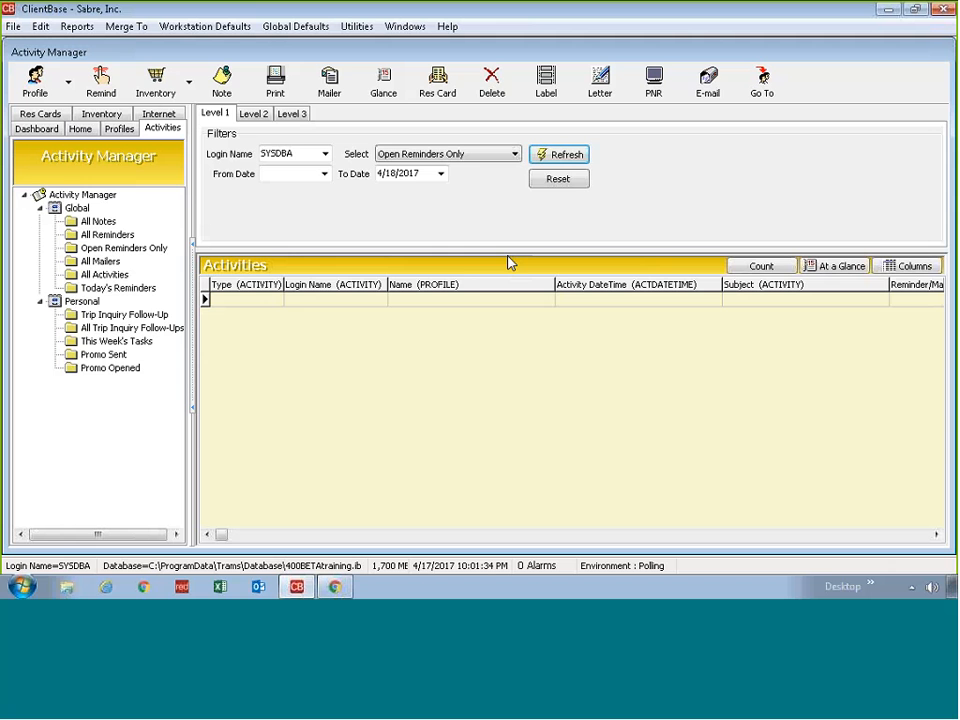
Step: Refresh the leisure profile search on the Profiles tab and open another client's profile from the results
click(133, 131)
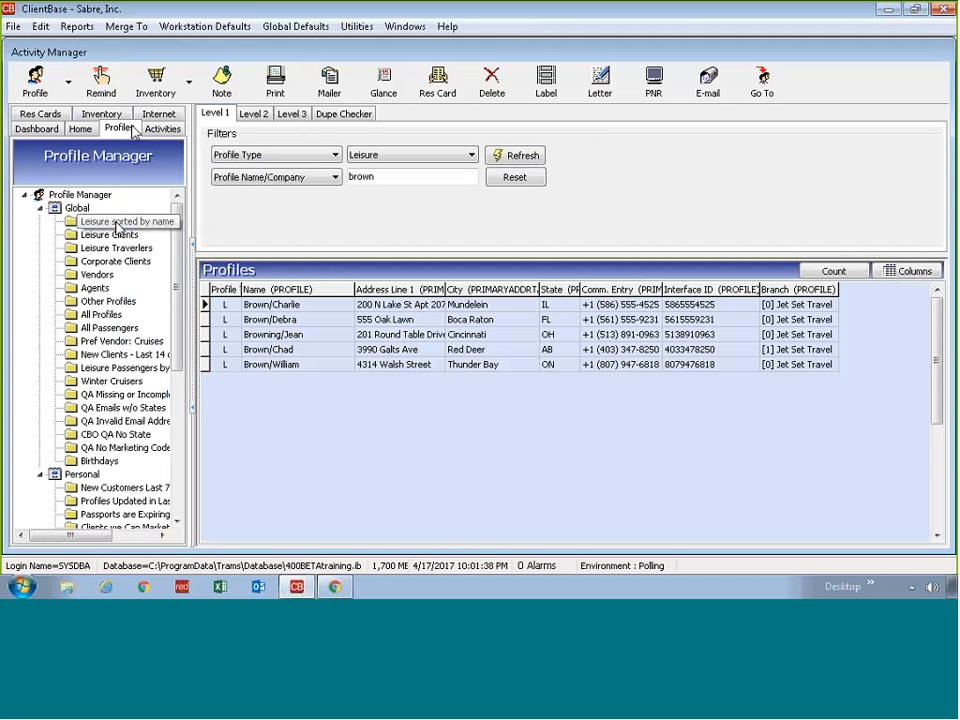
click(509, 157)
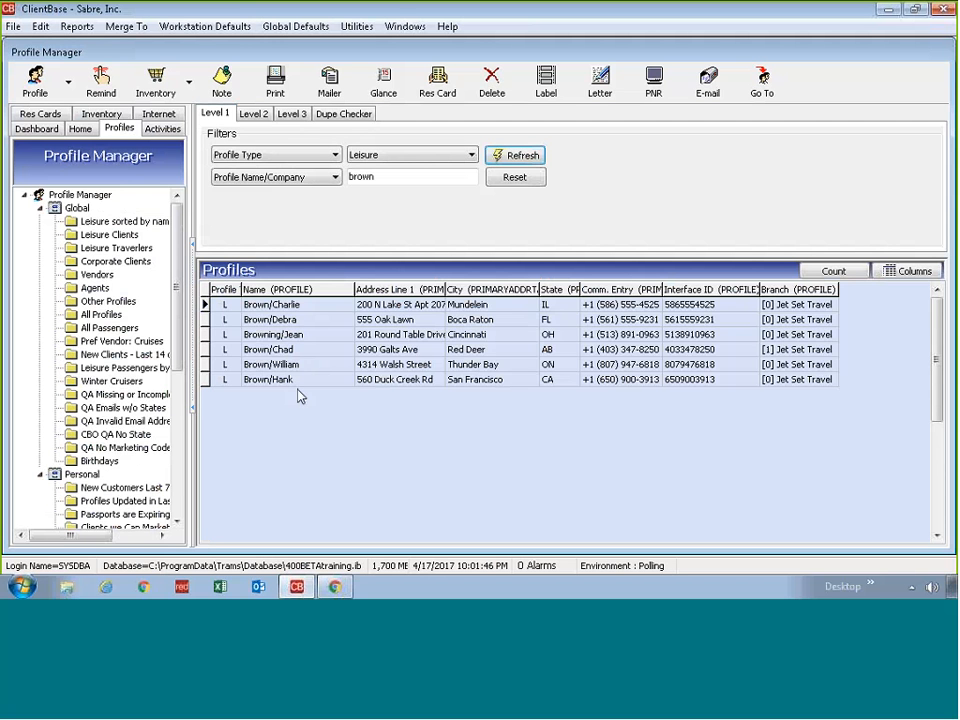
click(315, 334)
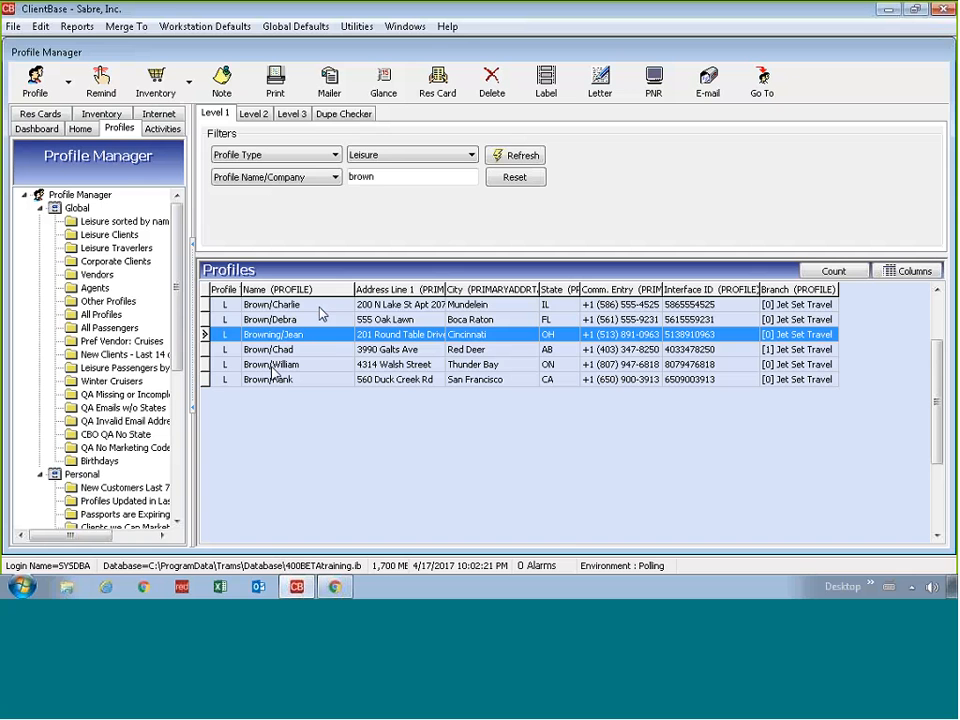
click(292, 306)
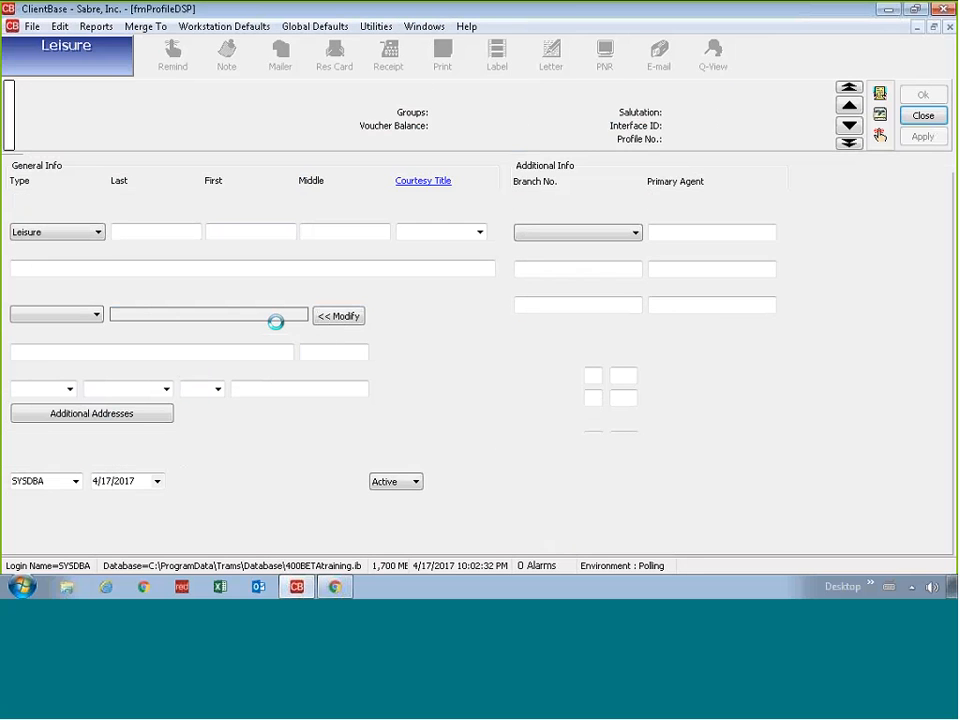
Step: Show the Travelers page of the opened profile, with its primary traveler and spouse rows
click(290, 168)
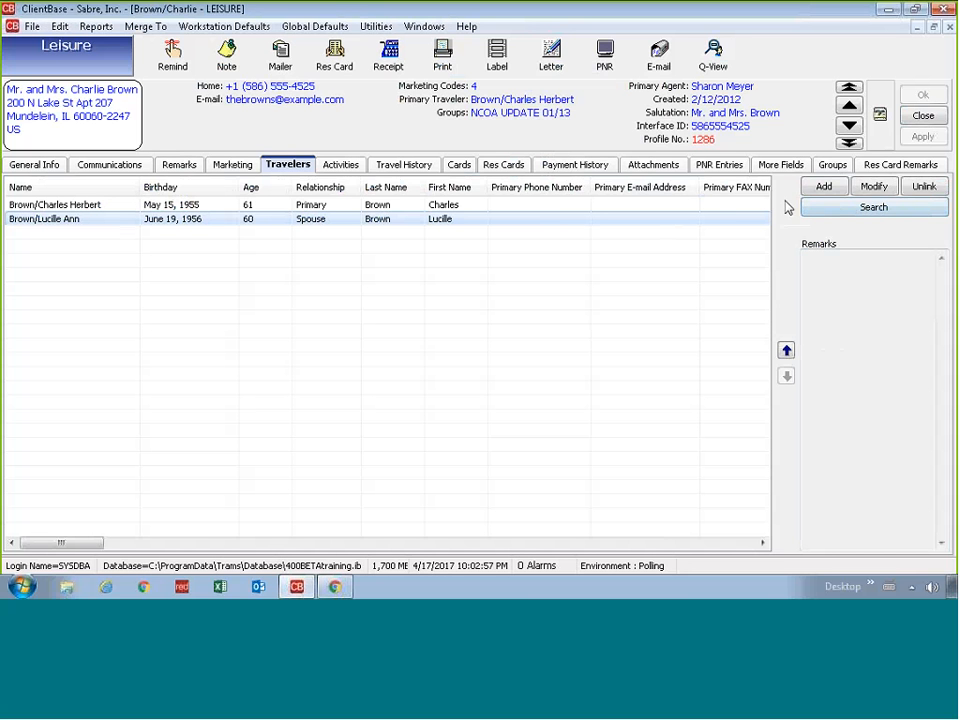
click(714, 204)
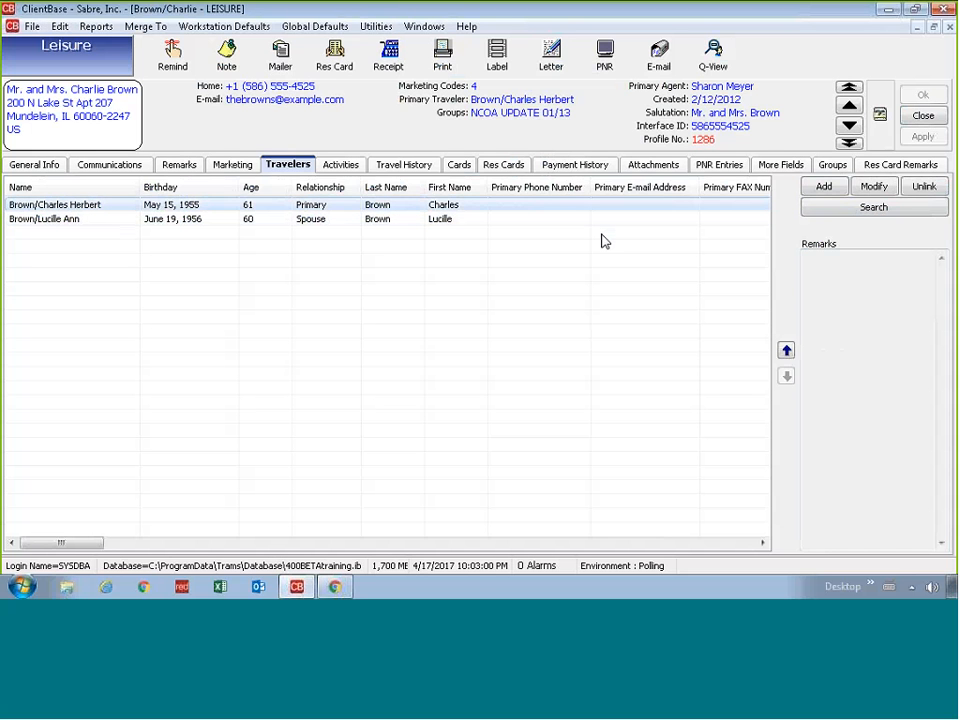
click(581, 306)
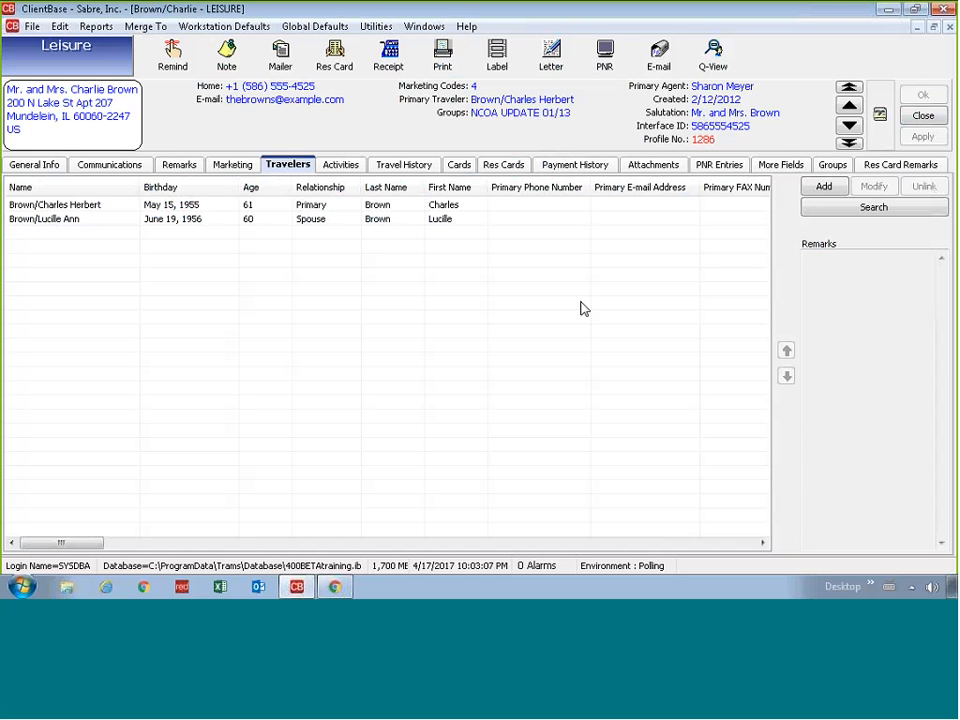
double_click(224, 222)
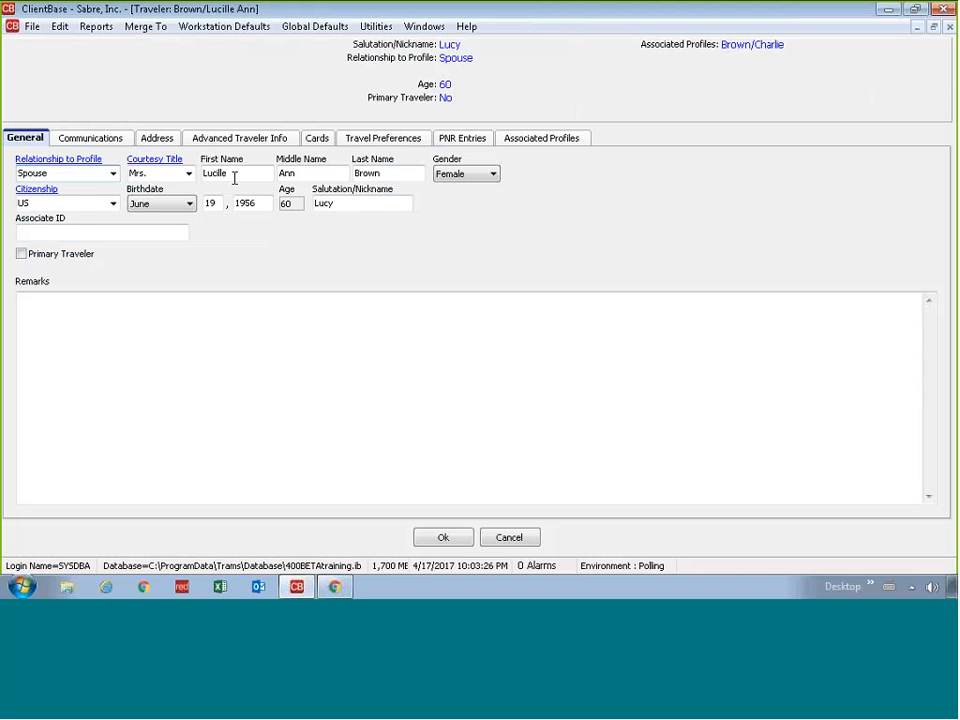
click(503, 540)
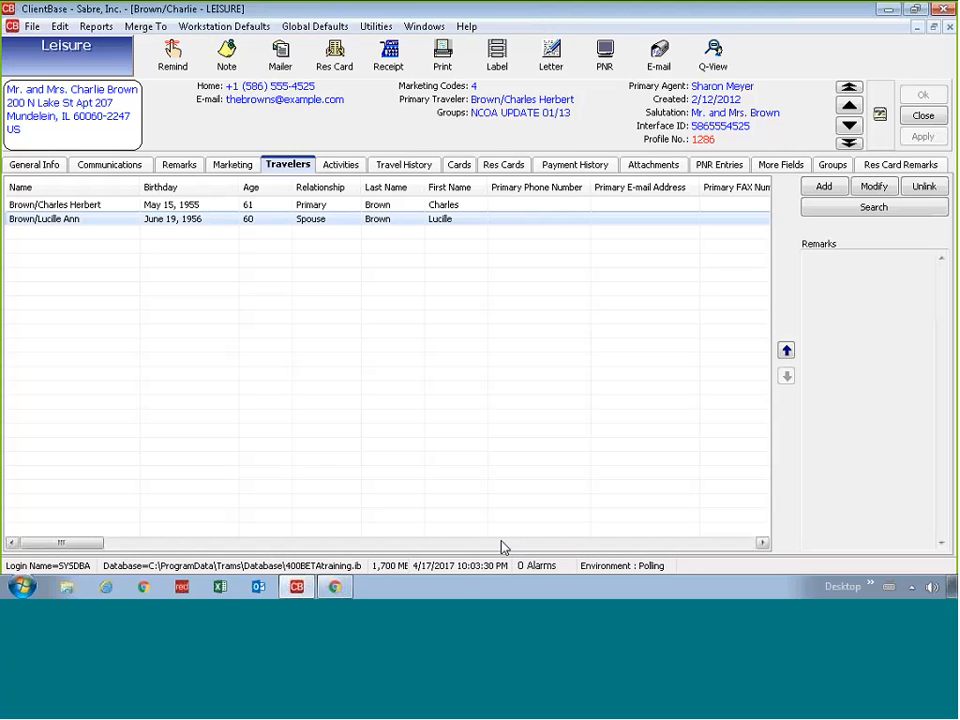
Step: Close the profile, search leisure profiles by the start of the uncle's surname, and open his profile
click(918, 115)
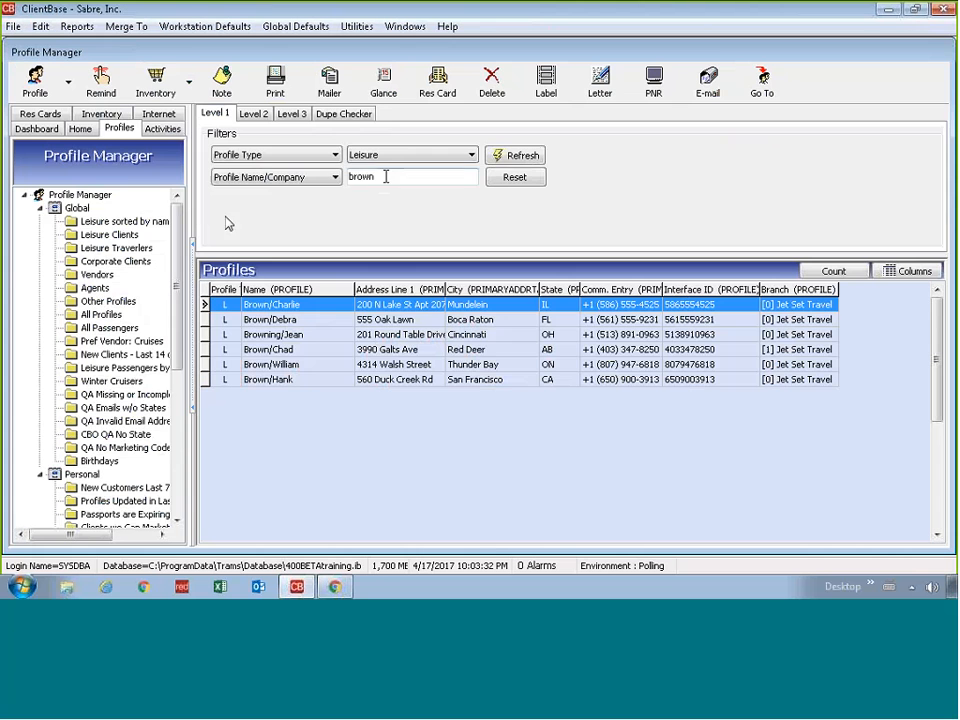
text(abe)
key(Return)
click(321, 310)
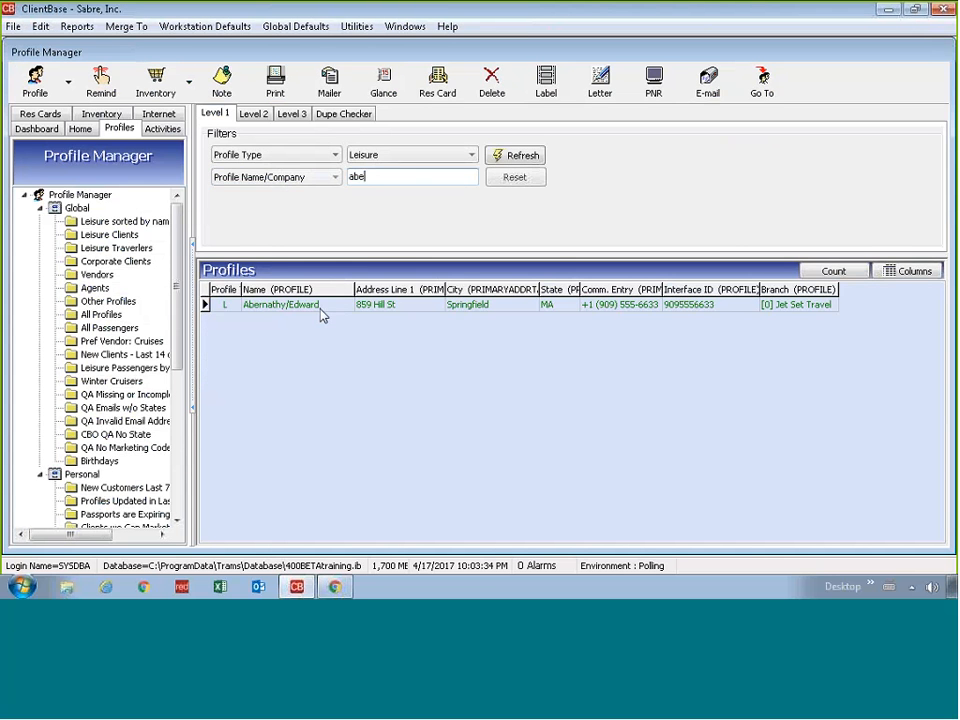
click(321, 312)
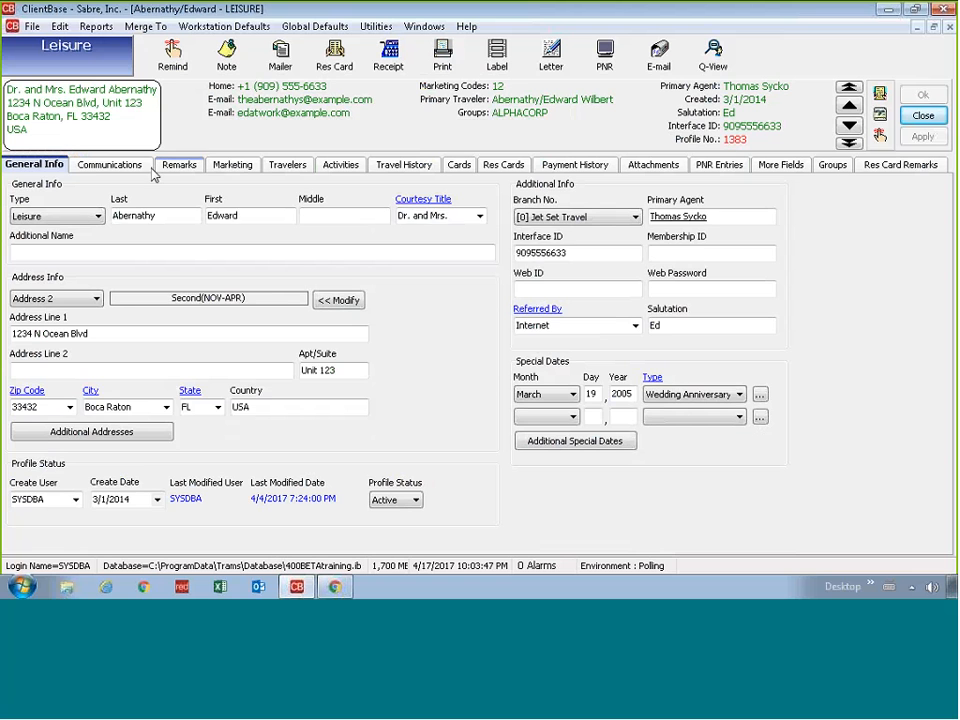
Step: Review the uncle's Travelers tab and select his own traveler entry
click(280, 164)
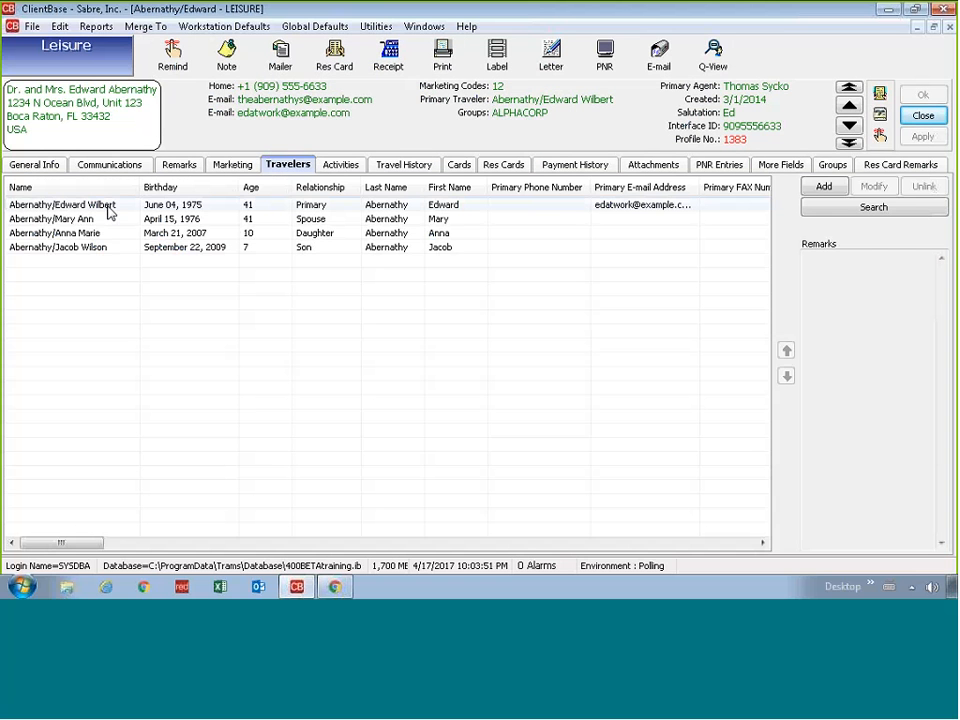
click(108, 207)
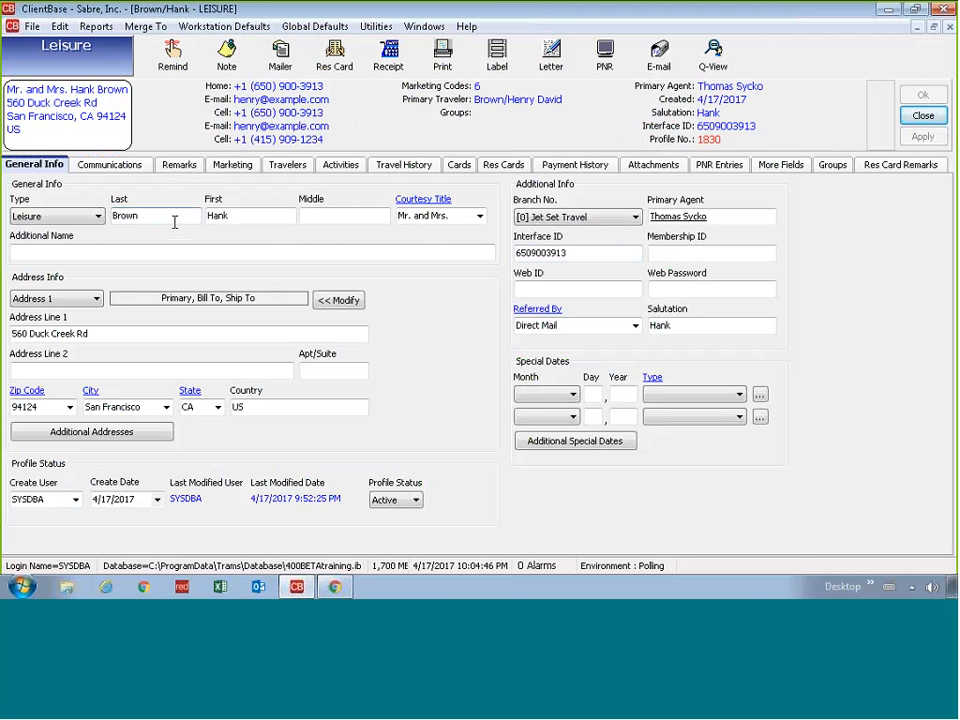
Step: On the client's Travelers tab, move the spouse's row above the current primary traveler
click(270, 166)
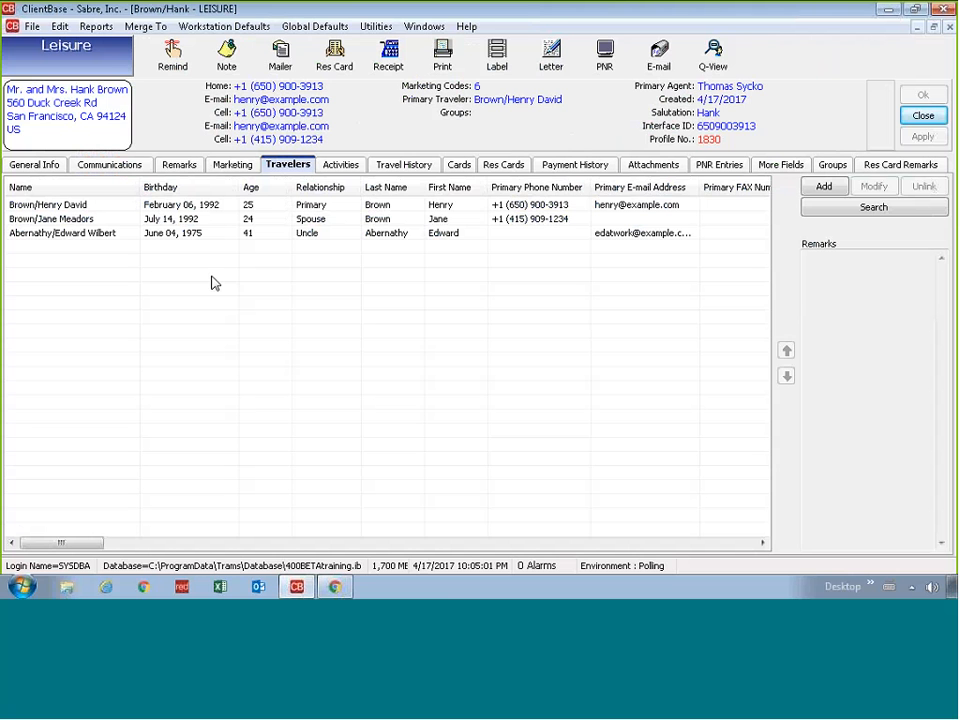
click(100, 206)
click(95, 220)
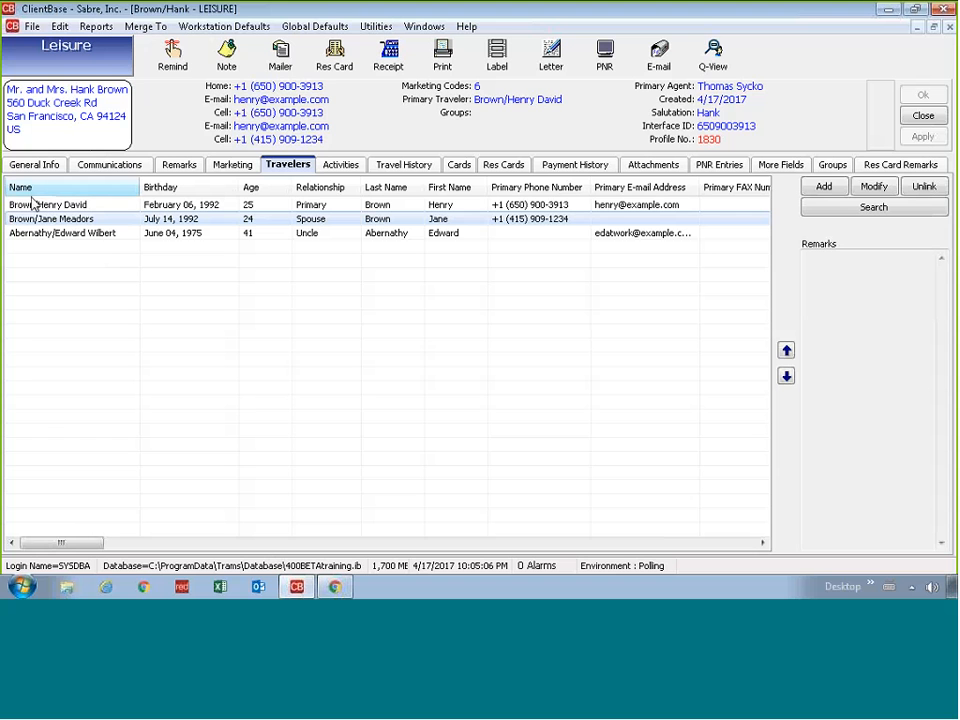
click(786, 350)
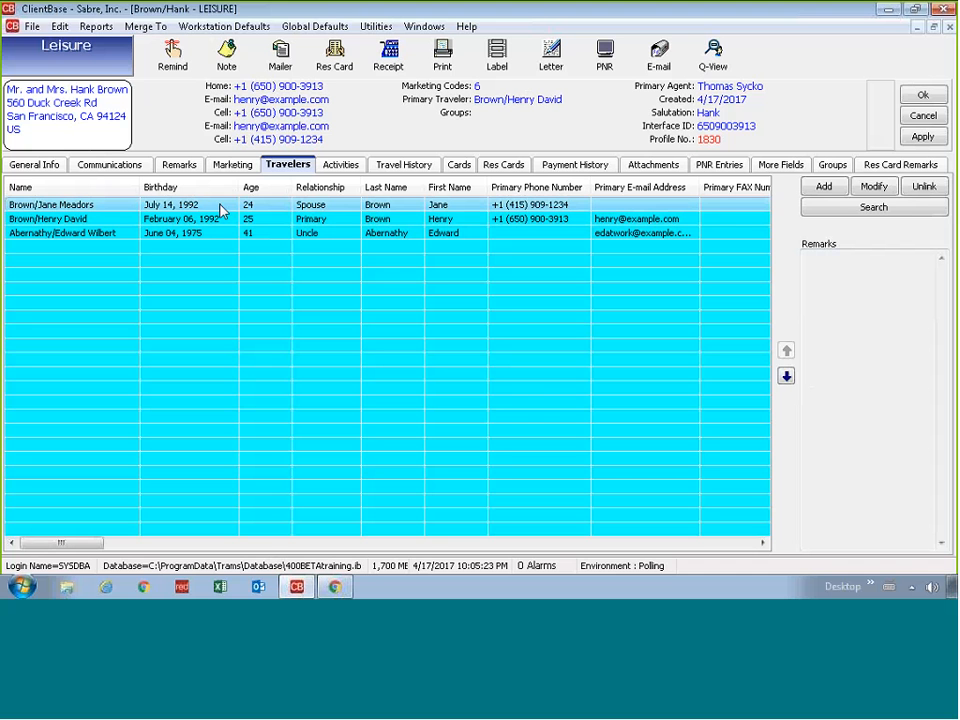
click(91, 214)
Step: Tick Primary Traveler in the spouse's traveler record, confirm it, and apply the profile
double_click(88, 208)
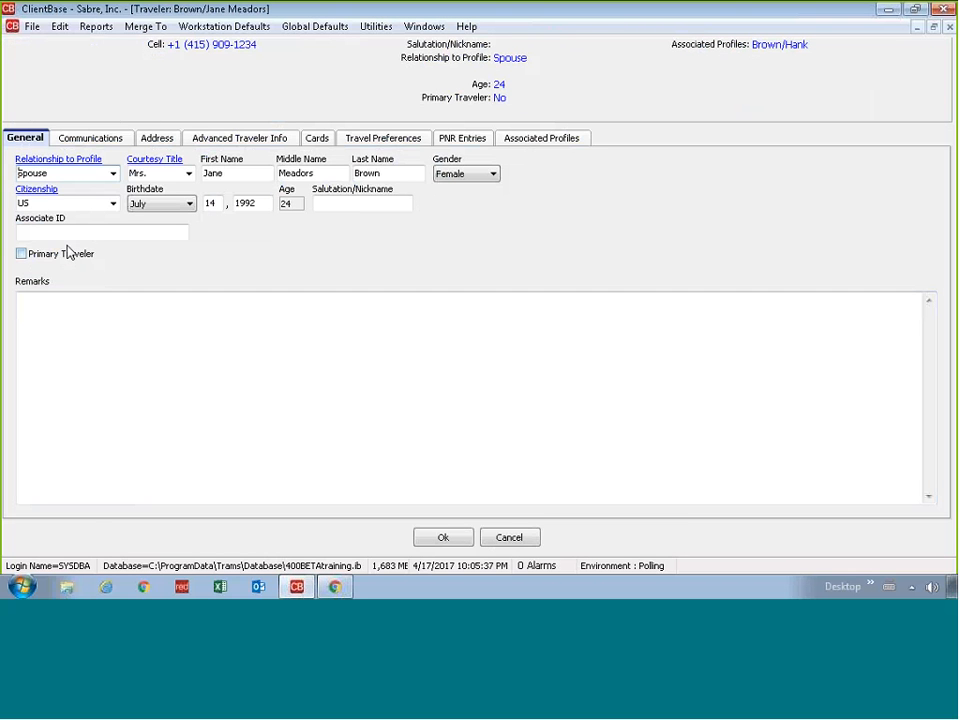
click(58, 256)
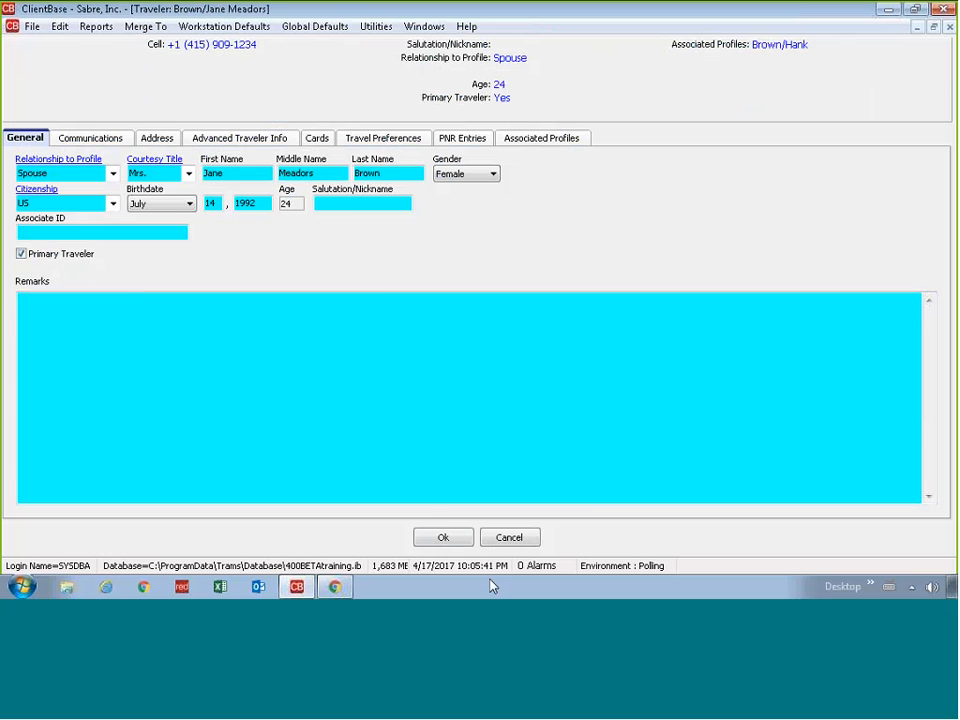
click(443, 535)
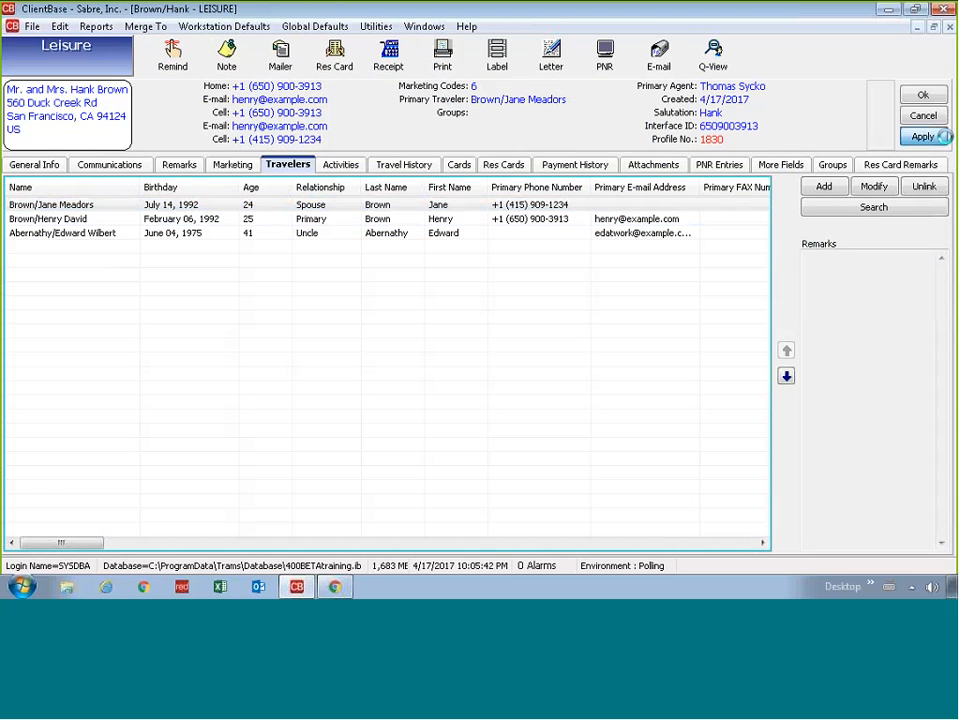
click(922, 136)
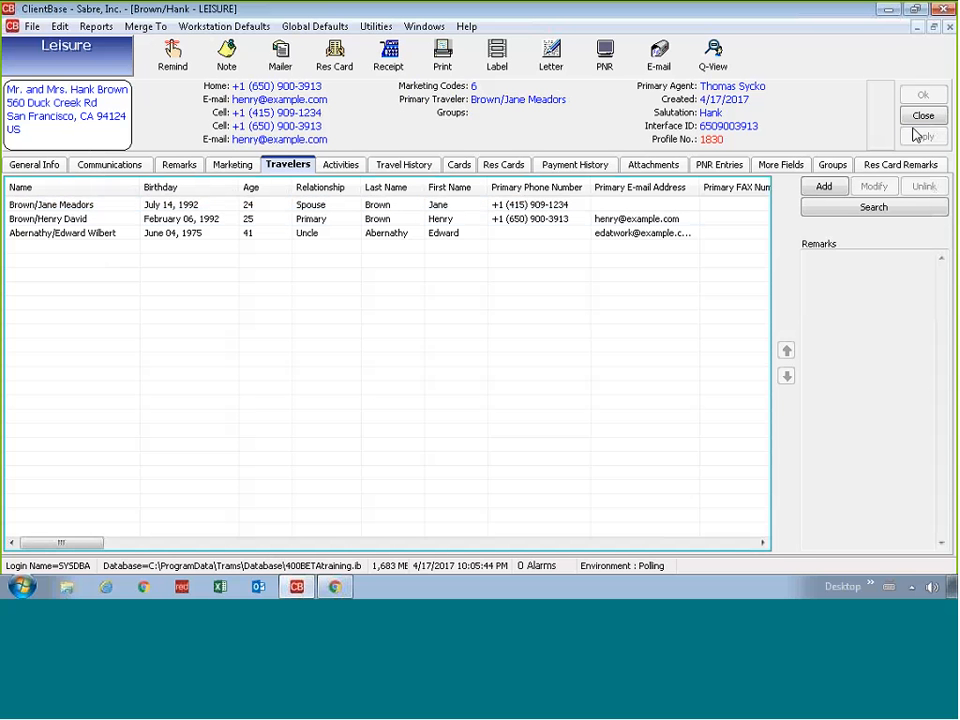